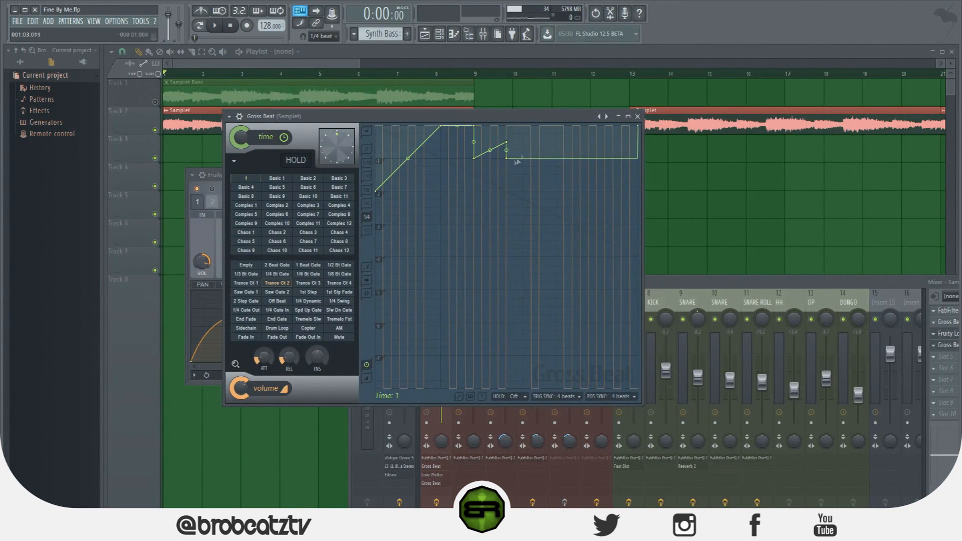
# - Arrange the Gross Beat and mixer windows, and create an automation clip for Gross Beat's time slot selector
pyautogui.moveTo(433, 116); pyautogui.dragTo(474, 99)
pyautogui.click(318, 265)
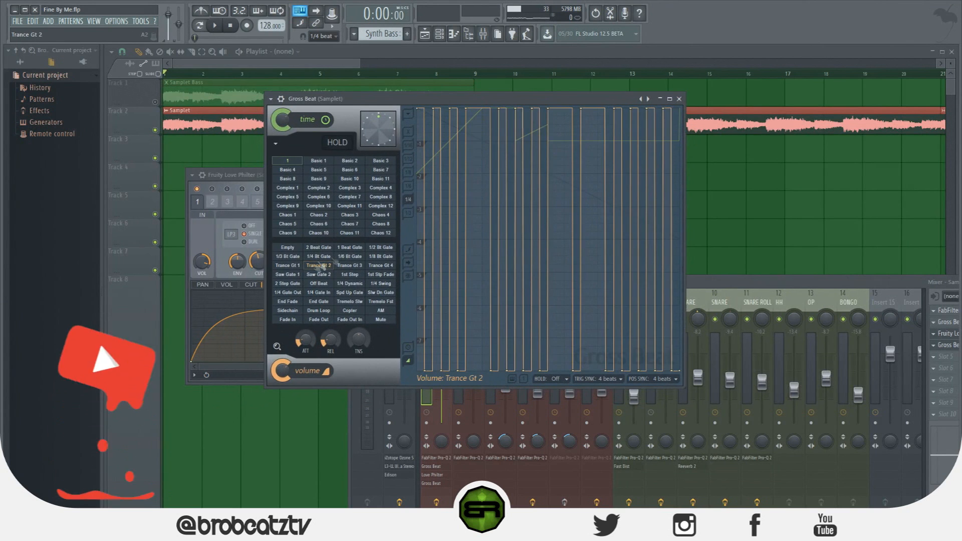
pyautogui.moveTo(773, 280); pyautogui.dragTo(845, 178)
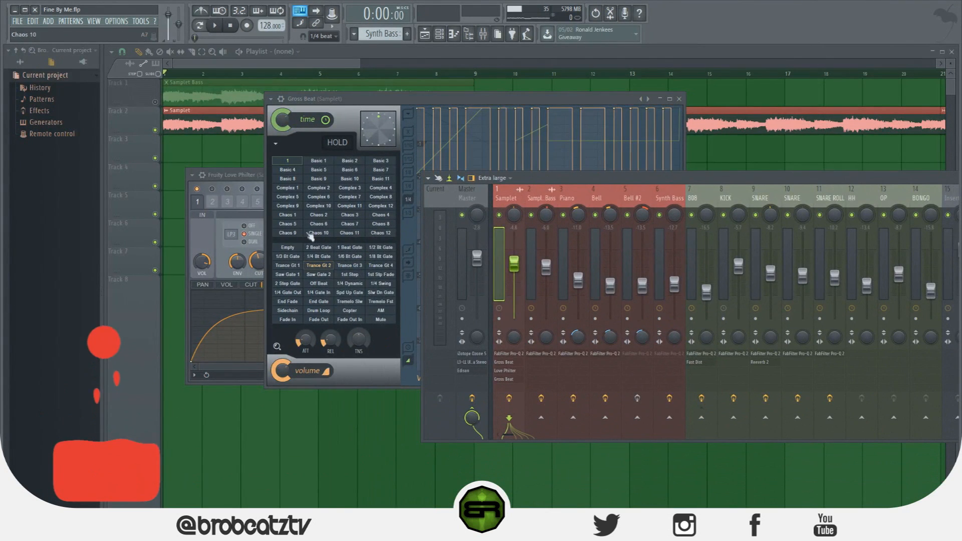
pyautogui.moveTo(825, 181); pyautogui.dragTo(768, 237)
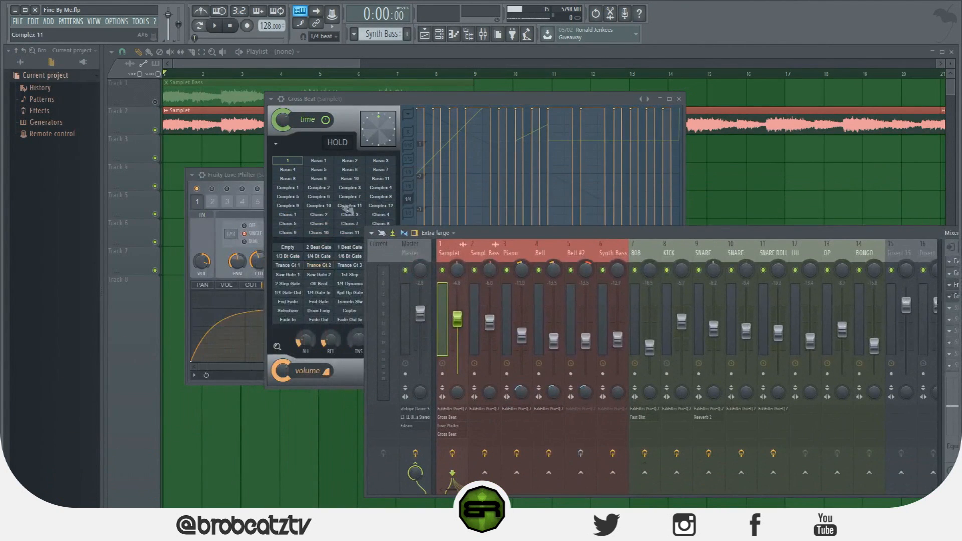
pyautogui.rightClick(292, 164)
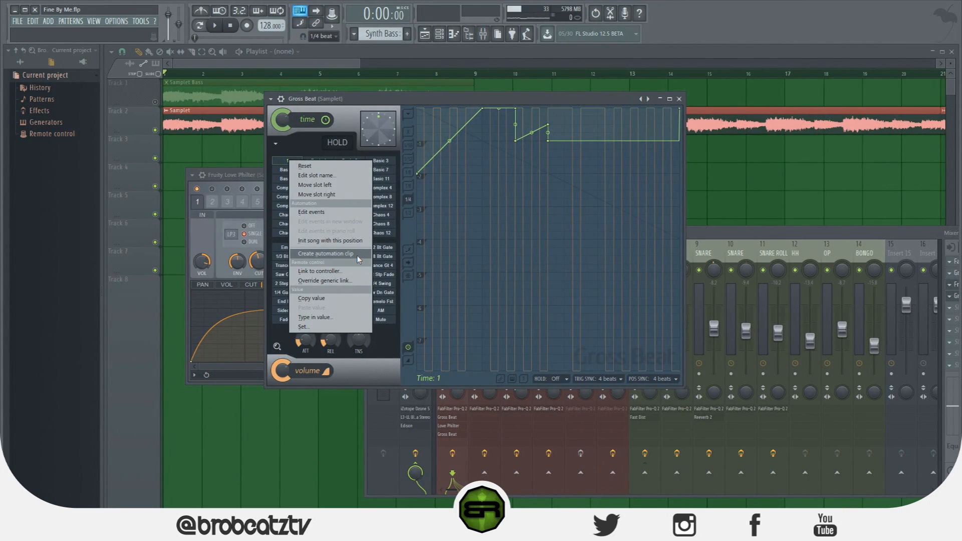
pyautogui.click(329, 254)
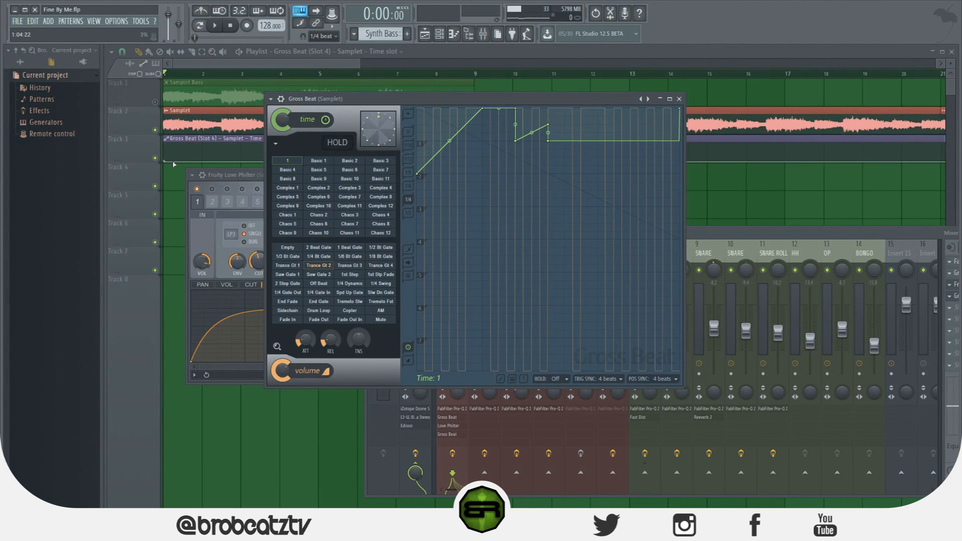
# - Reset the Chaos 12 time slot's envelope and lower its end point to form a straight downward slope
pyautogui.click(376, 233)
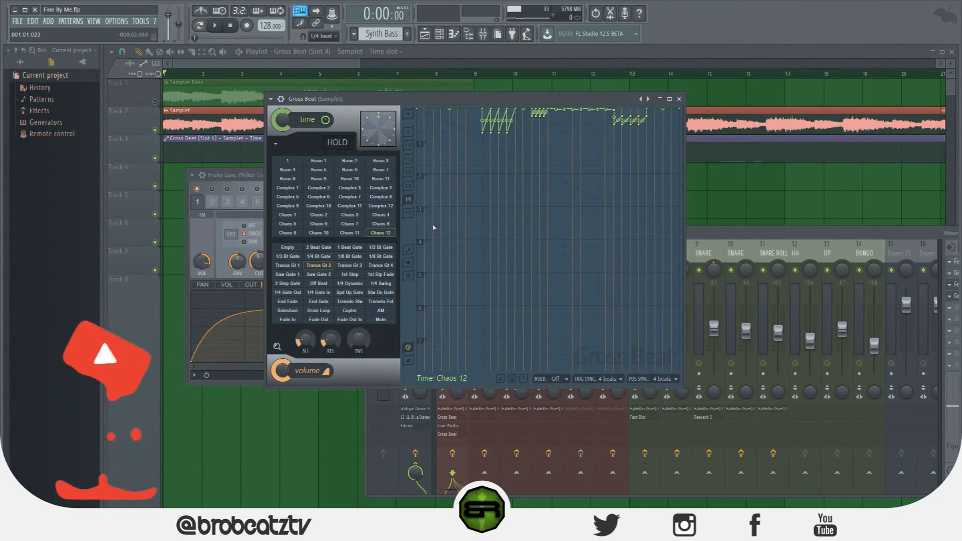
pyautogui.click(408, 114)
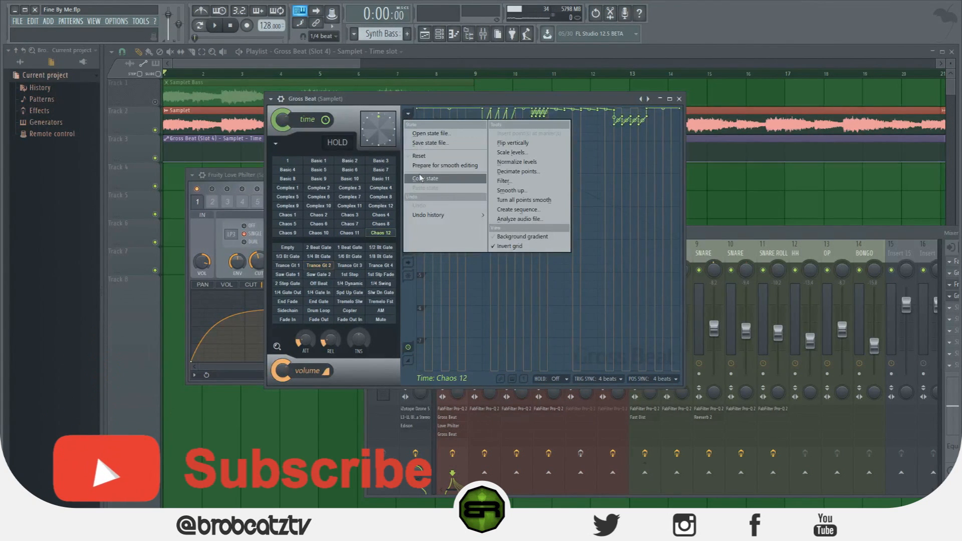
pyautogui.click(429, 160)
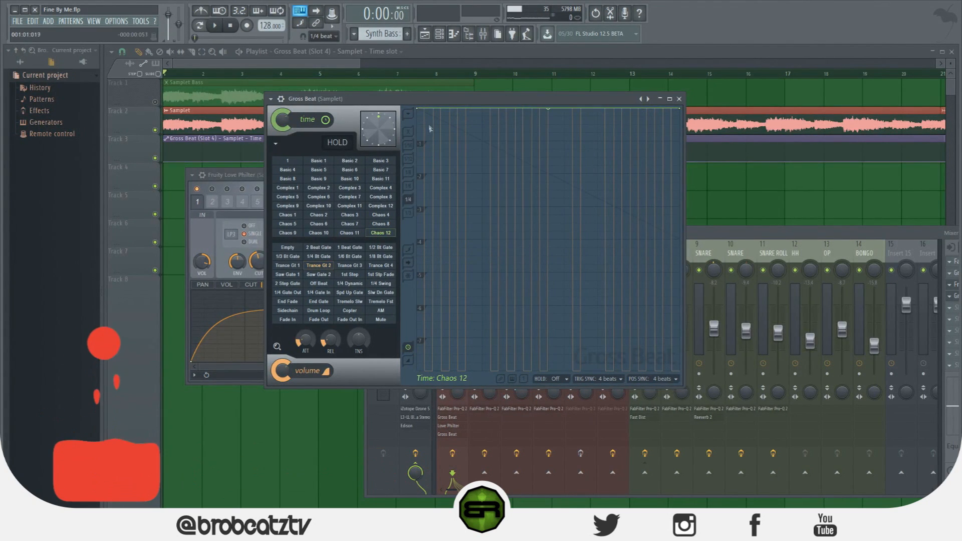
pyautogui.moveTo(418, 109)
pyautogui.mouseDown()
pyautogui.moveTo(414, 172)
pyautogui.moveTo(408, 108)
pyautogui.mouseUp()
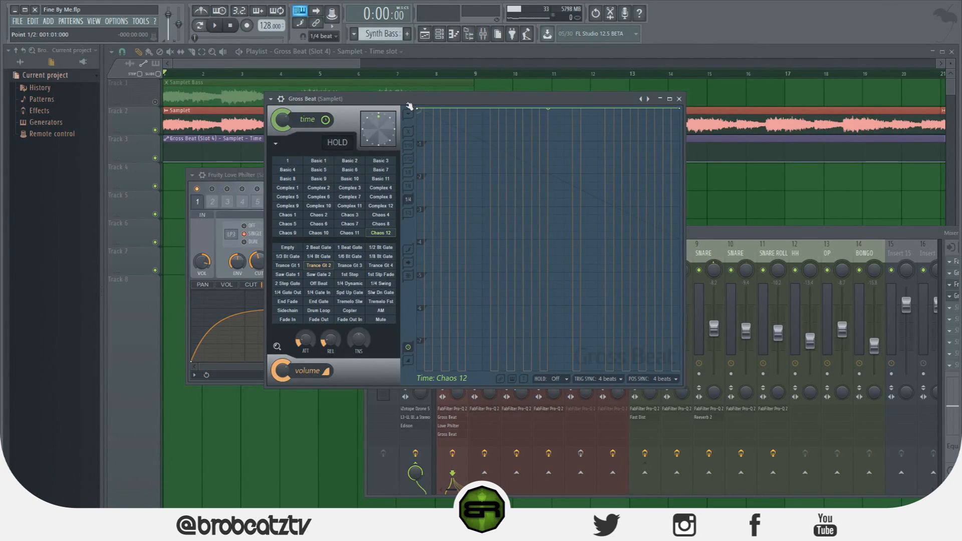
pyautogui.moveTo(681, 110); pyautogui.dragTo(680, 175)
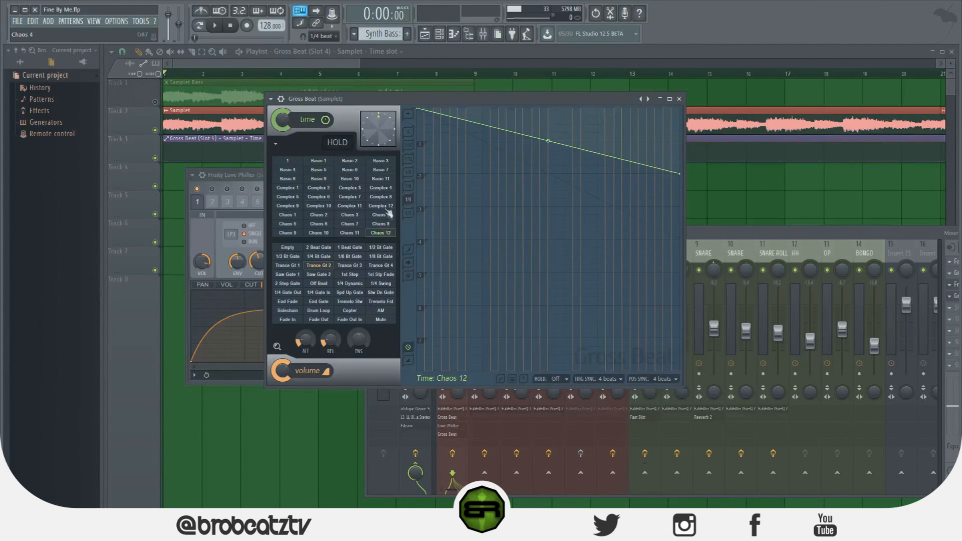
# - In the time slot automation clip, draw square pulses at maximum value over bars 2, 4 and 6
pyautogui.click(193, 70)
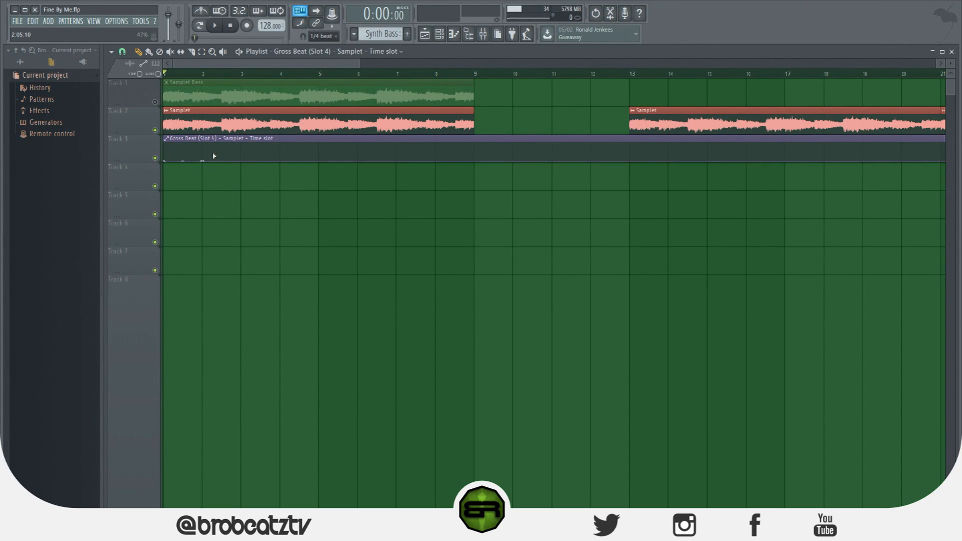
pyautogui.moveTo(213, 157); pyautogui.dragTo(202, 144)
pyautogui.click(241, 161)
pyautogui.moveTo(281, 169); pyautogui.dragTo(279, 145)
pyautogui.click(319, 161)
pyautogui.moveTo(357, 161); pyautogui.dragTo(358, 144)
pyautogui.click(396, 161)
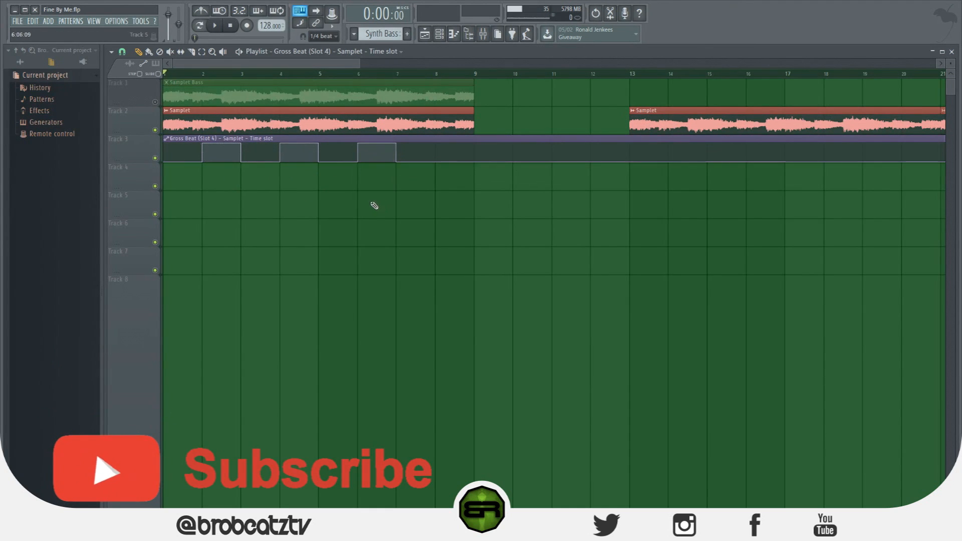
# - Open the slot 4 Gross Beat on the Samplet mixer channel and play the song to check the slot switching
pyautogui.click(483, 34)
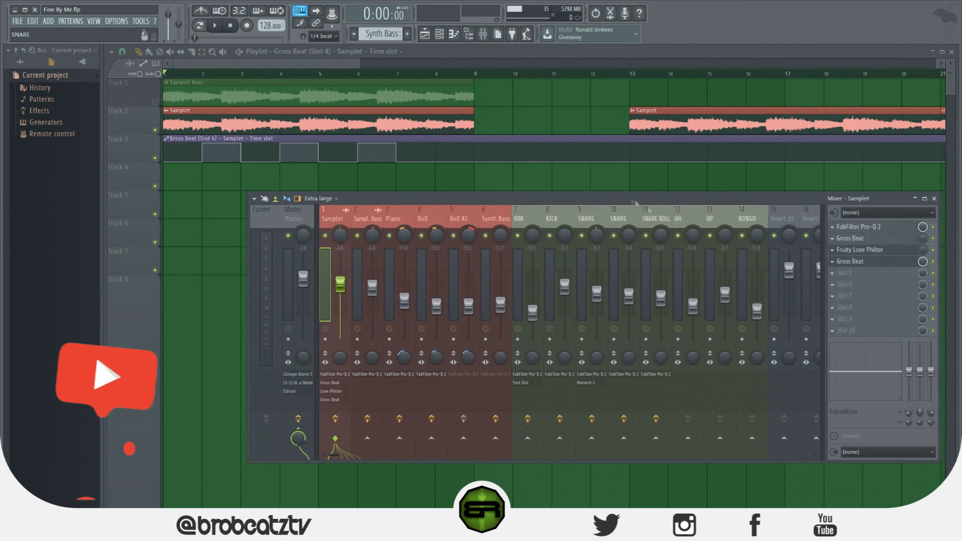
pyautogui.click(861, 249)
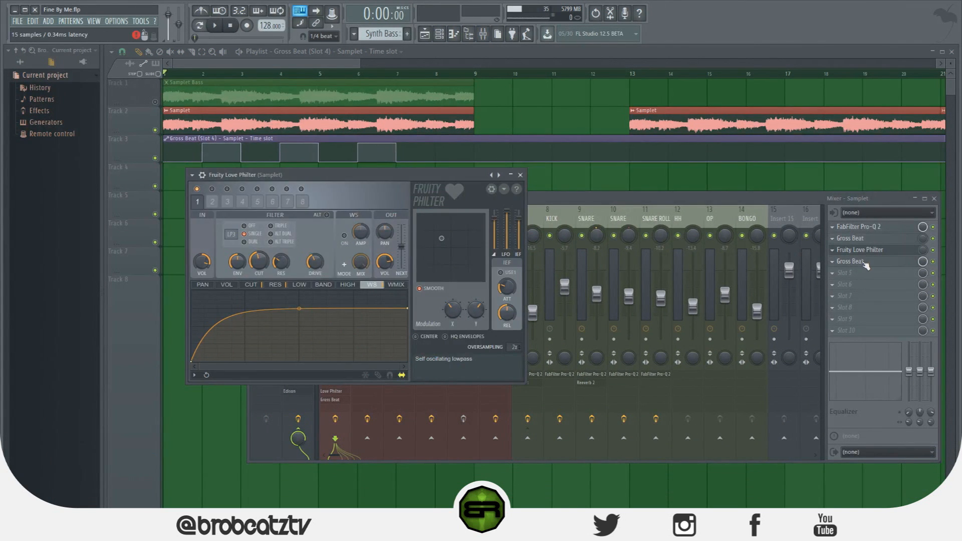
pyautogui.click(856, 262)
pyautogui.moveTo(427, 82); pyautogui.dragTo(393, 192)
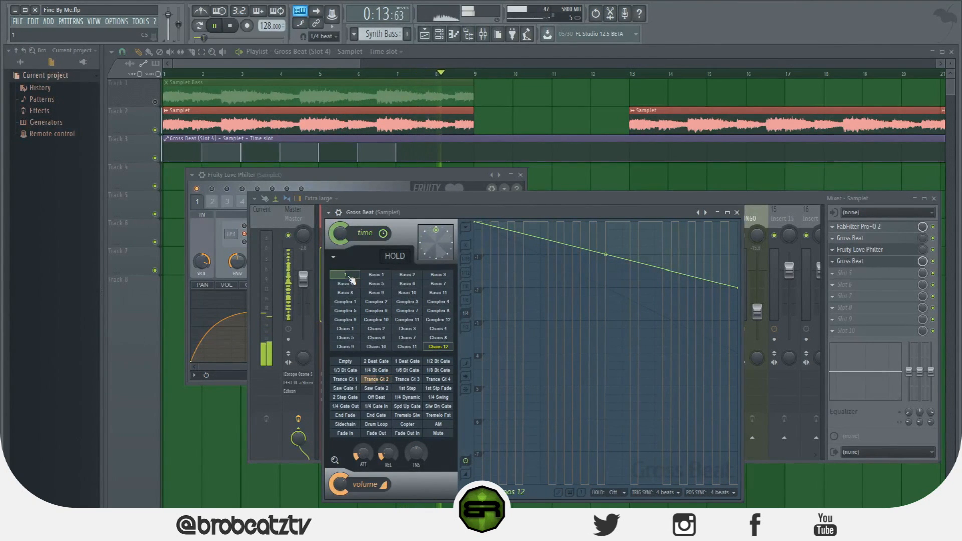
pyautogui.press('F12')
# - Copy two repeats of the drum patterns to bar 1 and play the song to preview them with the Gross Beat automation
pyautogui.moveTo(359, 65); pyautogui.dragTo(694, 65)
pyautogui.scroll(-5, 361, 262)
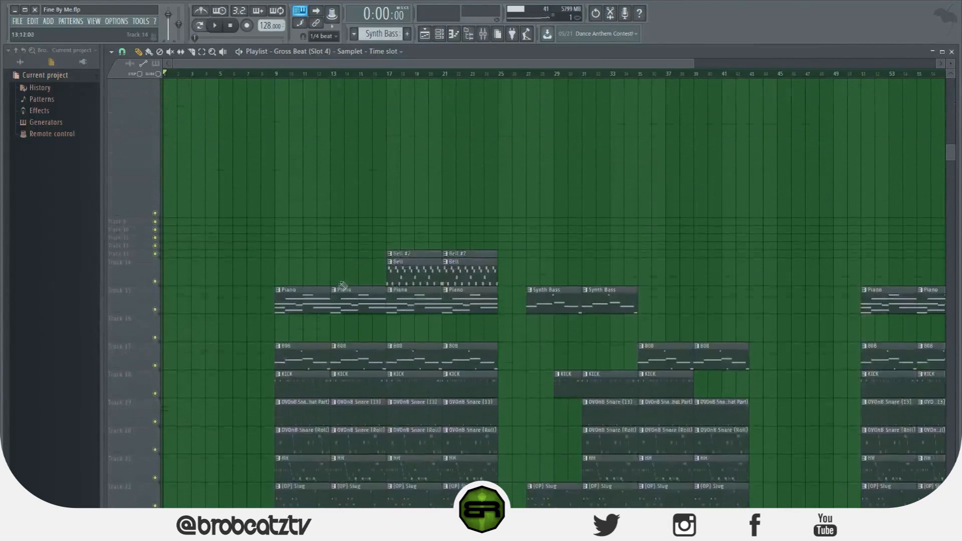
pyautogui.moveTo(286, 325); pyautogui.dragTo(375, 485)
pyautogui.moveTo(363, 480); pyautogui.dragTo(220, 376)
pyautogui.scroll(10, 228, 368)
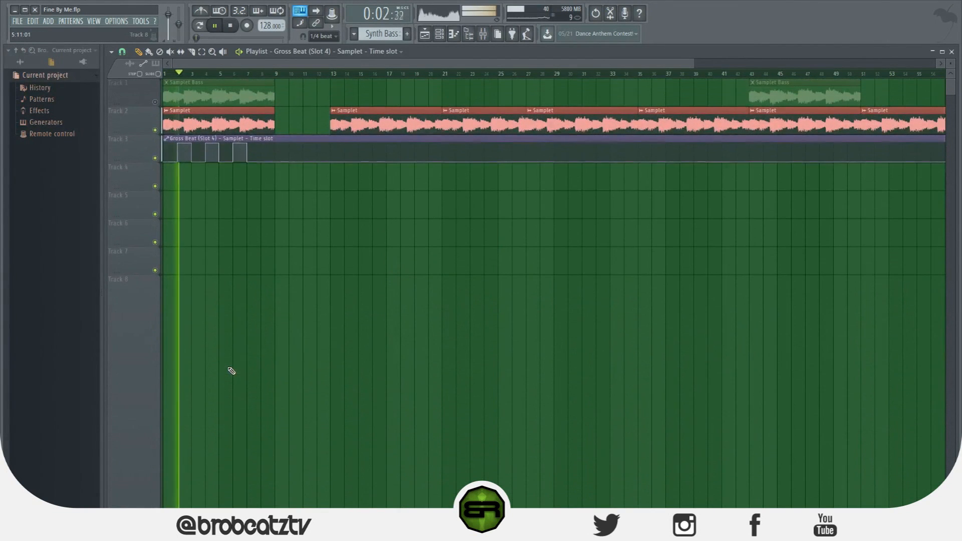
pyautogui.scroll(-5, 368, 227)
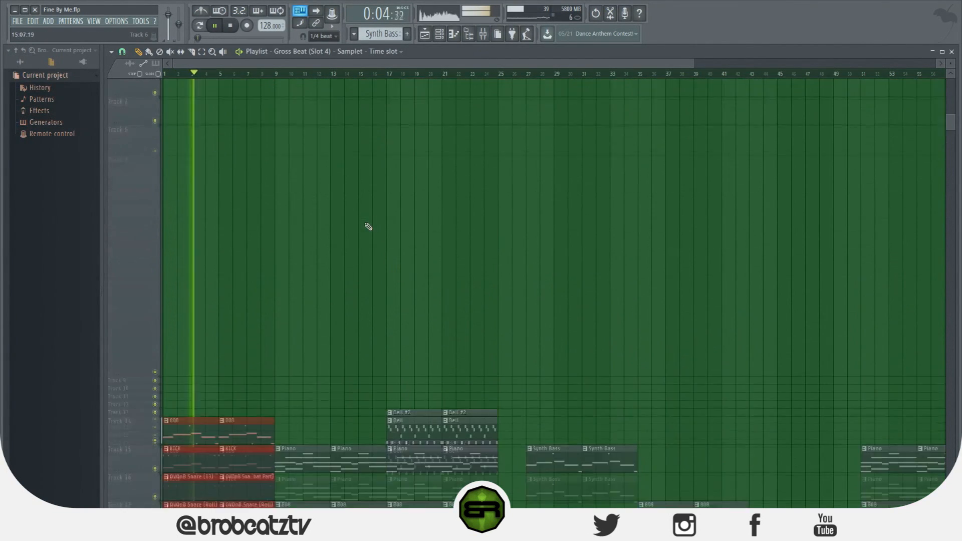
pyautogui.scroll(-8, 368, 227)
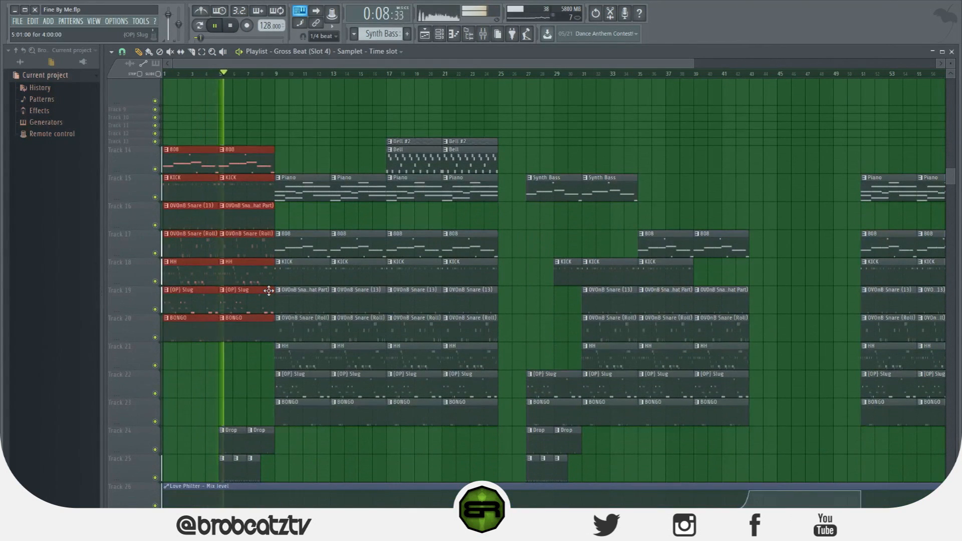
# - Delete the copied drum patterns at the song's start and stop playback
pyautogui.press('Delete')
pyautogui.press('space')
pyautogui.scroll(8, 263, 287)
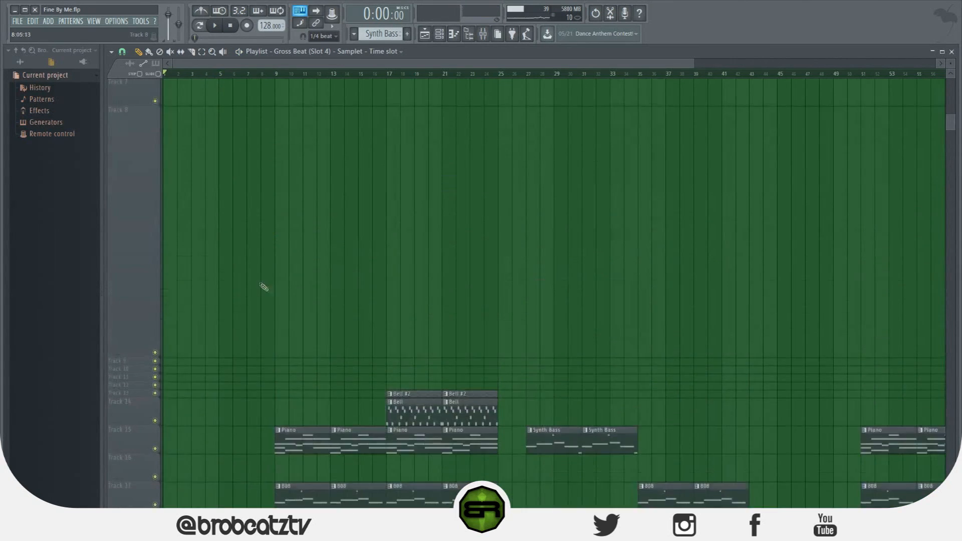
pyautogui.scroll(5, 263, 287)
pyautogui.scroll(8, 195, 74)
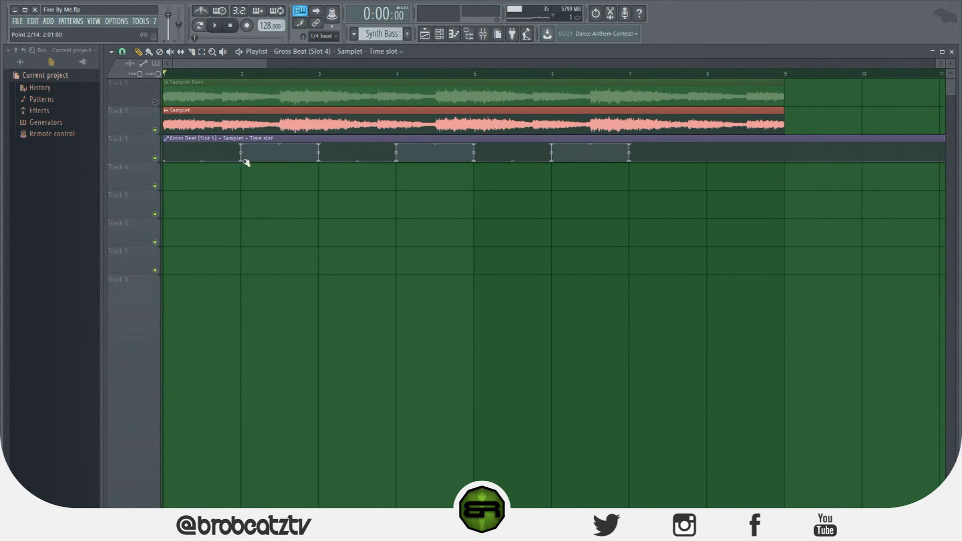
# - Increase Track 7's height and place copies of the time slot automation clip on the tracks below
pyautogui.moveTo(117, 274); pyautogui.dragTo(118, 333)
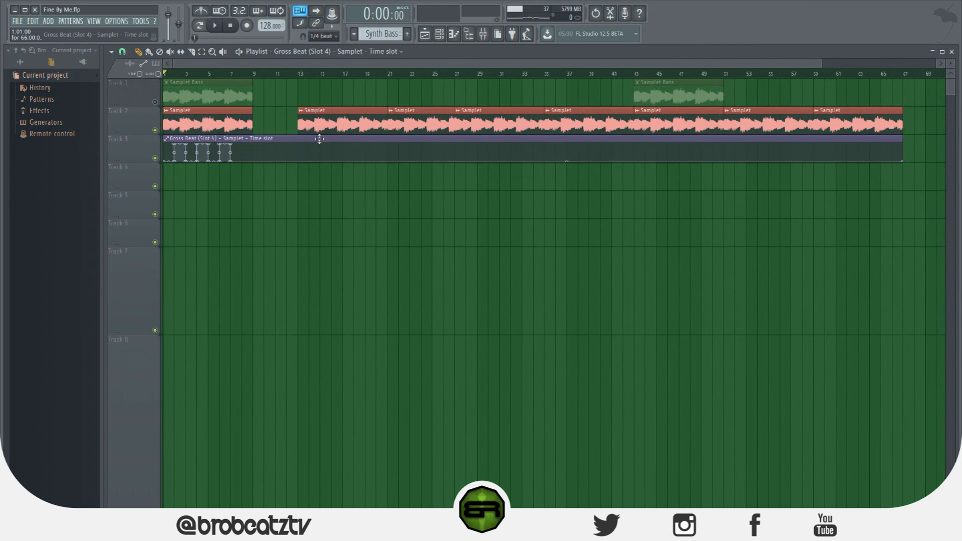
pyautogui.moveTo(311, 139)
pyautogui.mouseDown()
pyautogui.moveTo(275, 139)
pyautogui.moveTo(200, 321)
pyautogui.mouseUp()
pyautogui.moveTo(234, 252)
pyautogui.mouseDown()
pyautogui.moveTo(241, 254)
pyautogui.moveTo(144, 359)
pyautogui.mouseUp()
pyautogui.scroll(-7, 281, 286)
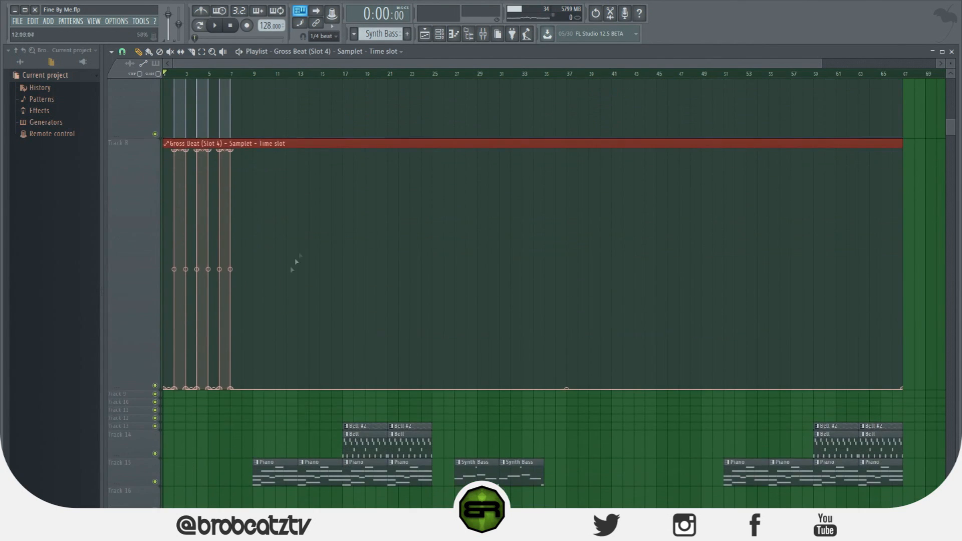
# - Delete the duplicate time slot automation clips from Tracks 5, 7 and 8
pyautogui.scroll(4, 295, 265)
pyautogui.rightClick(285, 200)
pyautogui.rightClick(287, 311)
pyautogui.scroll(3, 289, 332)
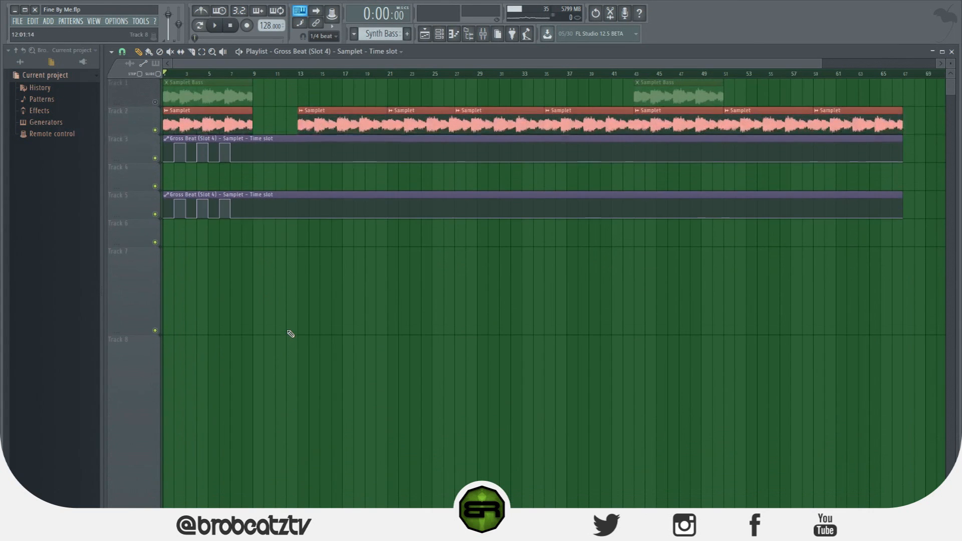
pyautogui.rightClick(260, 208)
pyautogui.click(257, 206)
pyautogui.rightClick(266, 203)
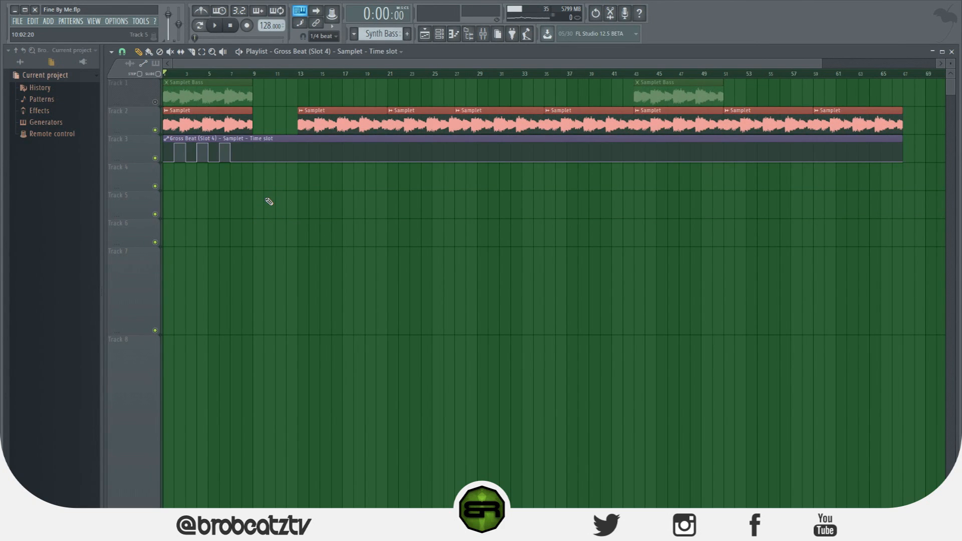
# - Reopen the slot 4 Gross Beat from the Samplet mixer channel and reposition its window
pyautogui.scroll(6, 298, 75)
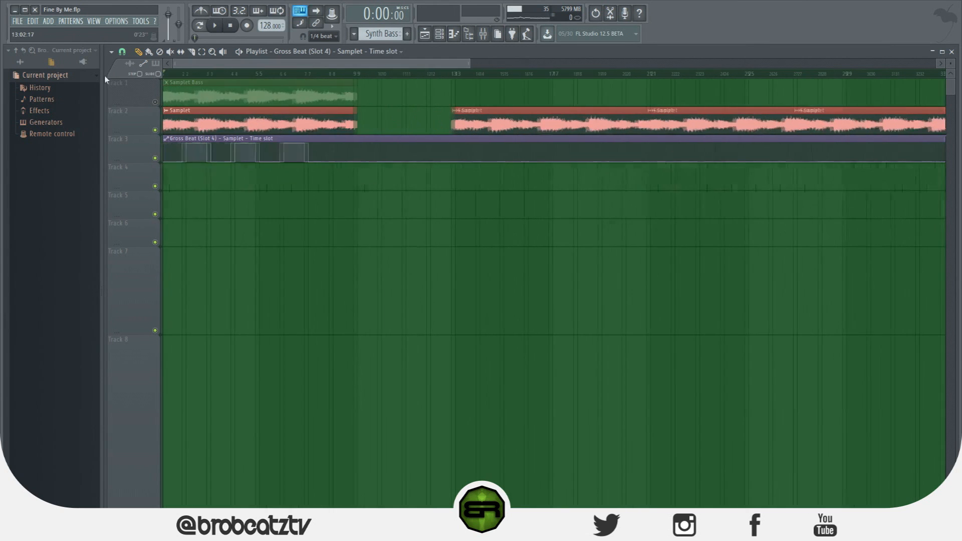
pyautogui.moveTo(257, 67); pyautogui.dragTo(185, 74)
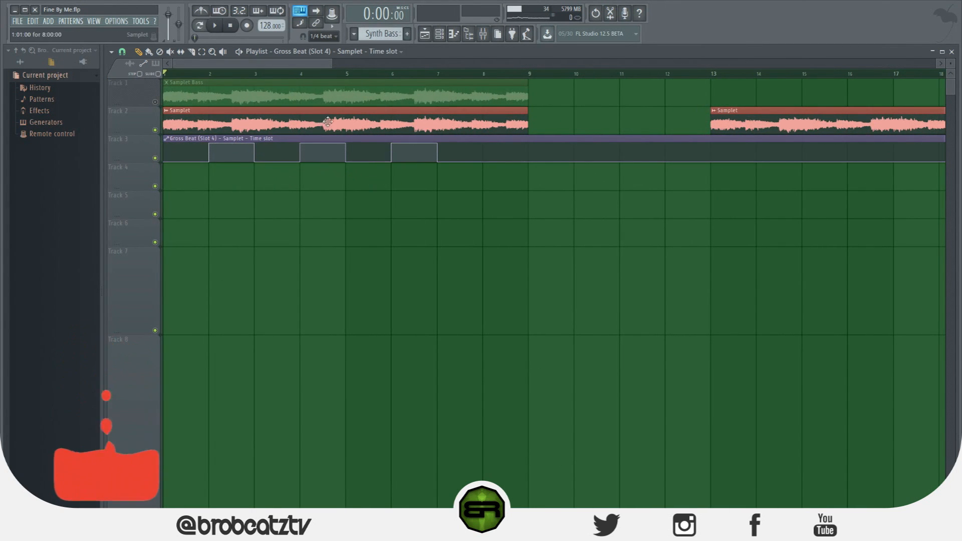
pyautogui.press('F9')
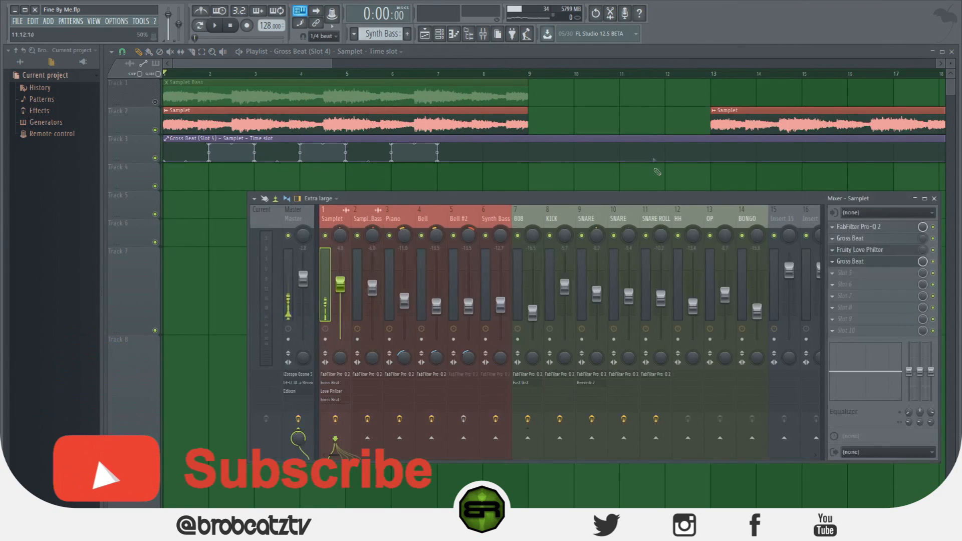
pyautogui.click(851, 250)
pyautogui.click(852, 261)
pyautogui.moveTo(473, 211); pyautogui.dragTo(403, 198)
# - Examine the automation options for Gross Beat's time mix knob and its time offset scratching pad
pyautogui.rightClick(266, 217)
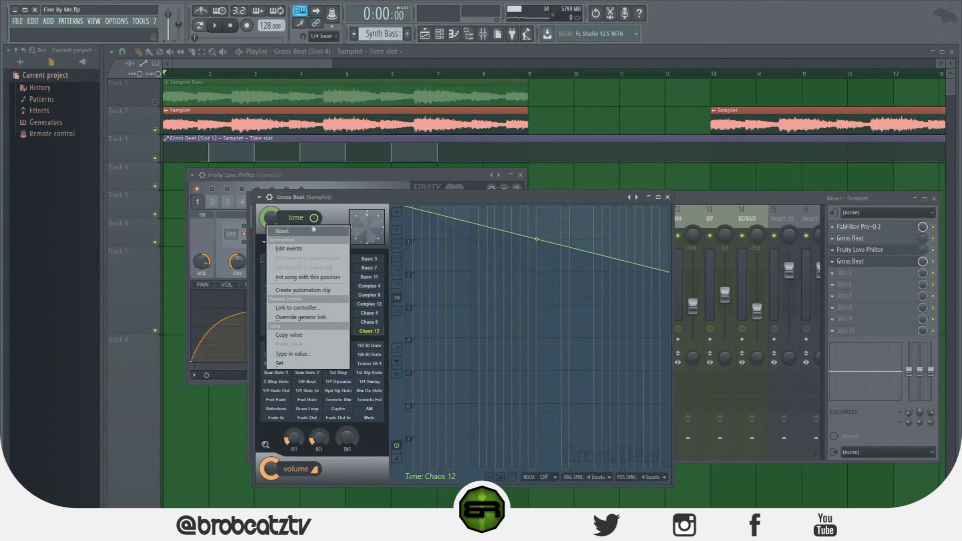
pyautogui.click(314, 216)
pyautogui.rightClick(380, 220)
pyautogui.rightClick(366, 220)
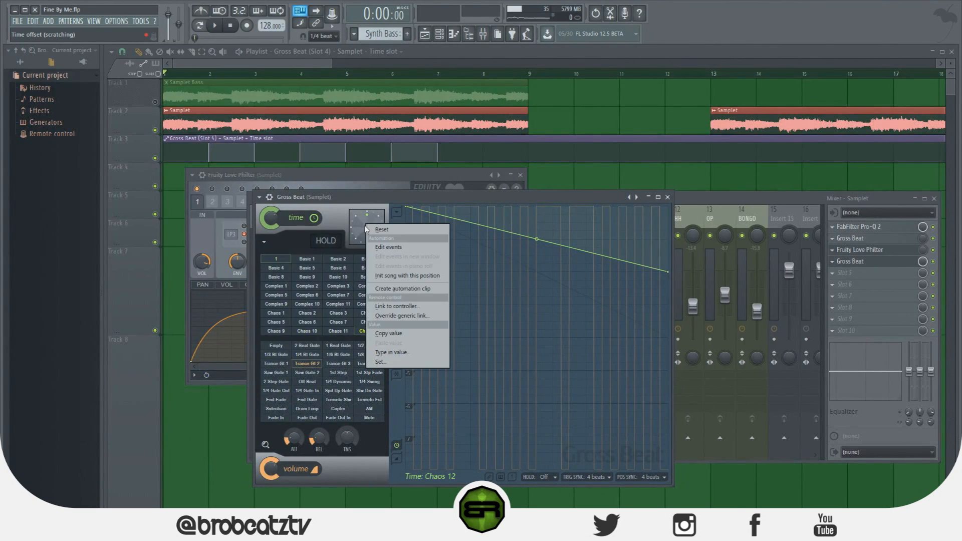
pyautogui.click(366, 216)
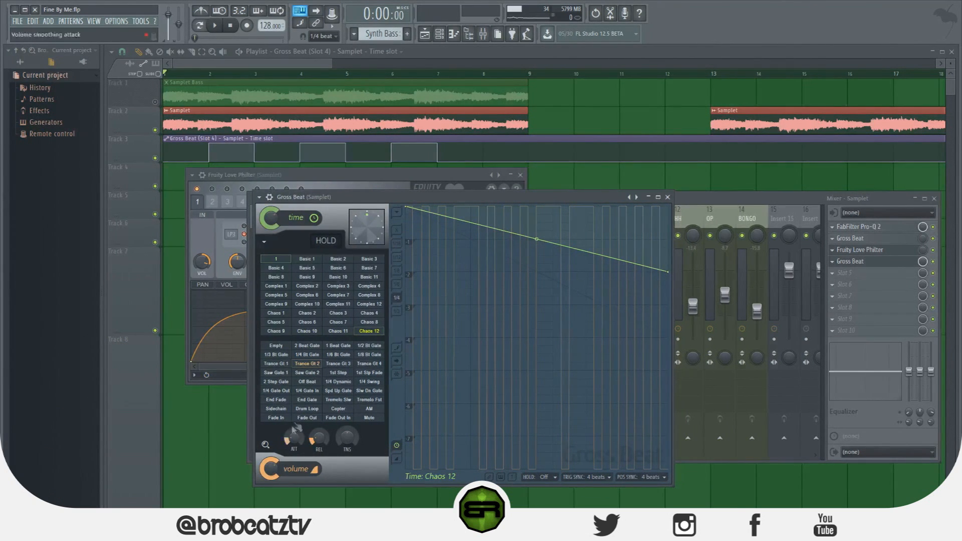
# - Create an automation clip for Gross Beat's volume slot selector from the Trance Gt 2 slot
pyautogui.rightClick(307, 364)
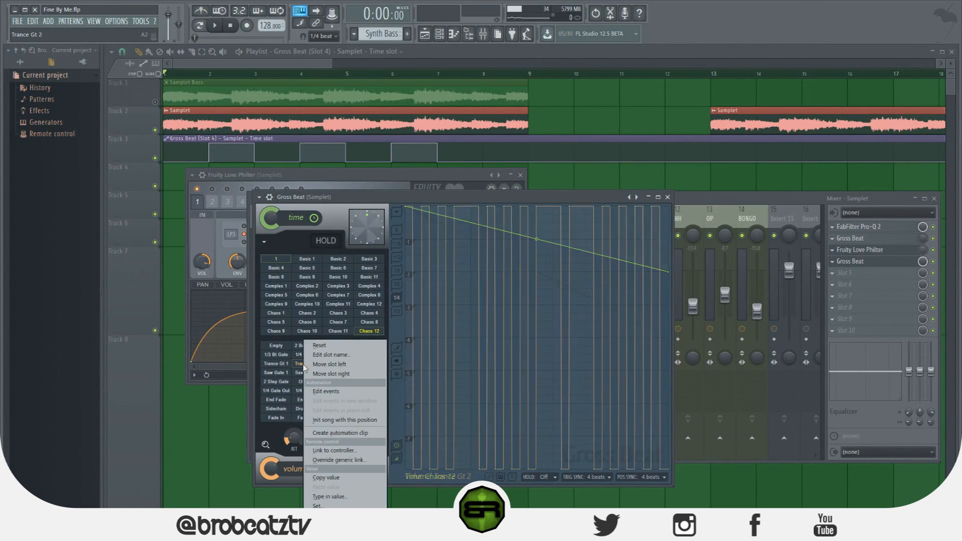
pyautogui.click(330, 433)
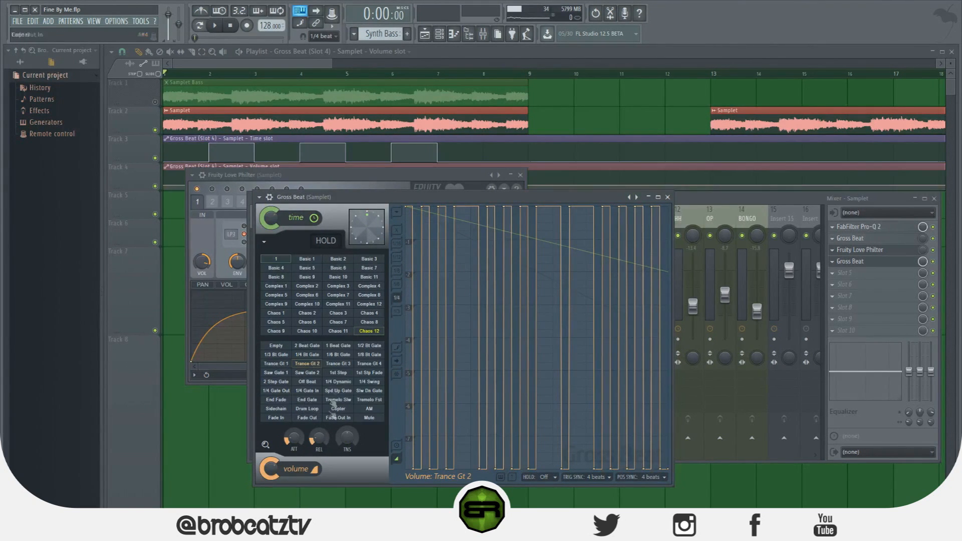
# - Copy the start point's value in the volume slot automation clip and paste the 26% onto a new point at bar 2
pyautogui.click(253, 70)
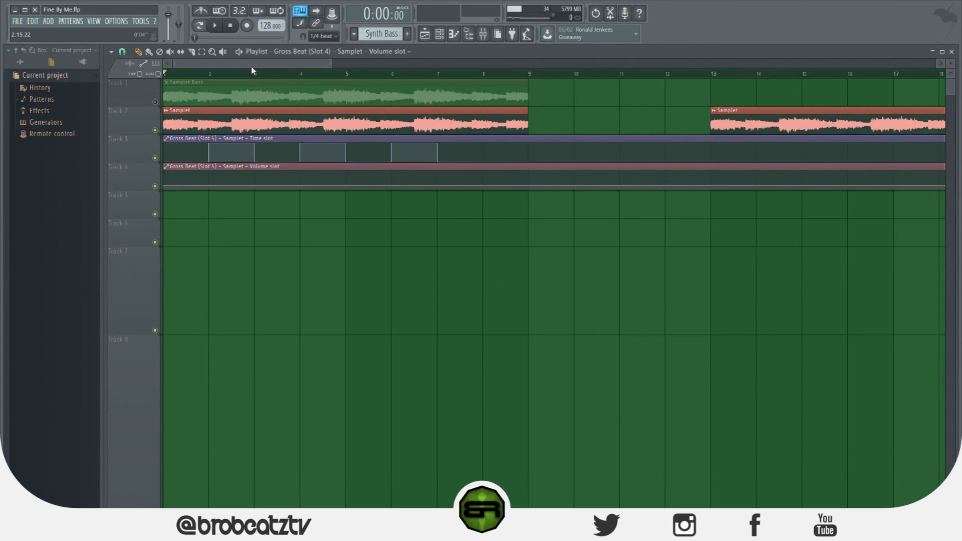
pyautogui.rightClick(166, 188)
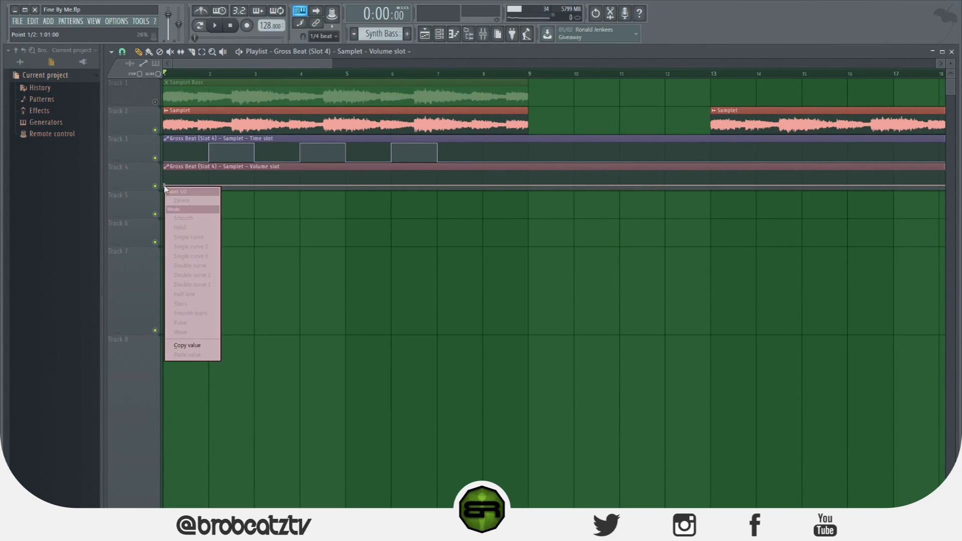
pyautogui.click(189, 345)
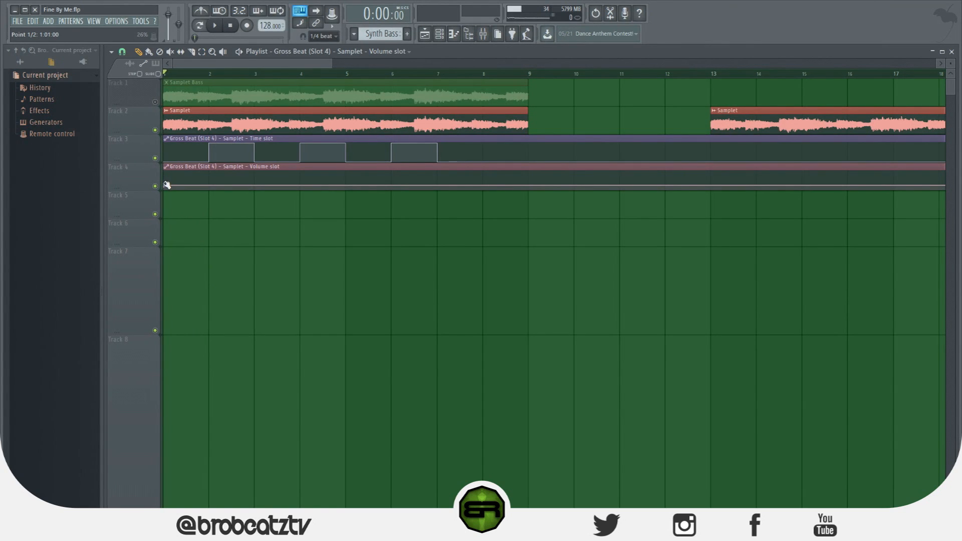
pyautogui.rightClick(210, 186)
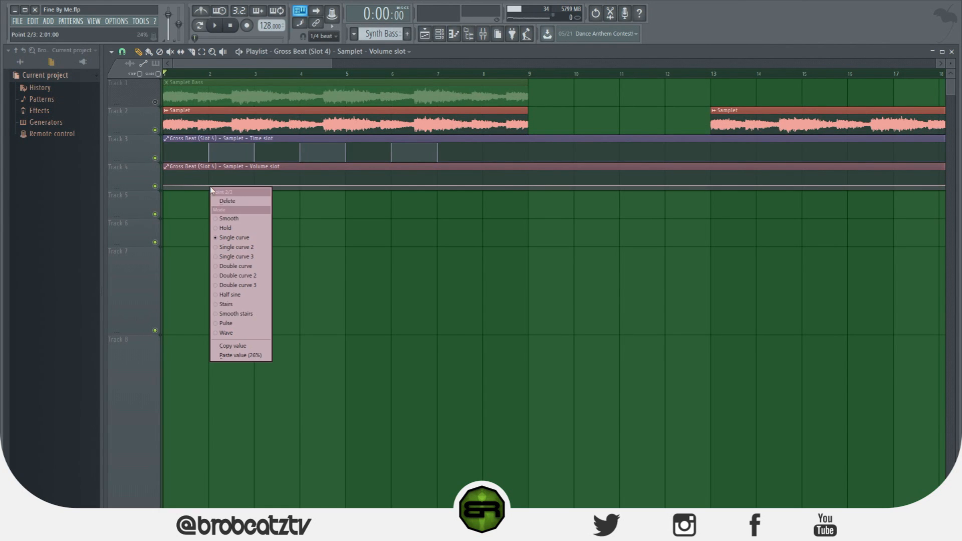
pyautogui.click(236, 349)
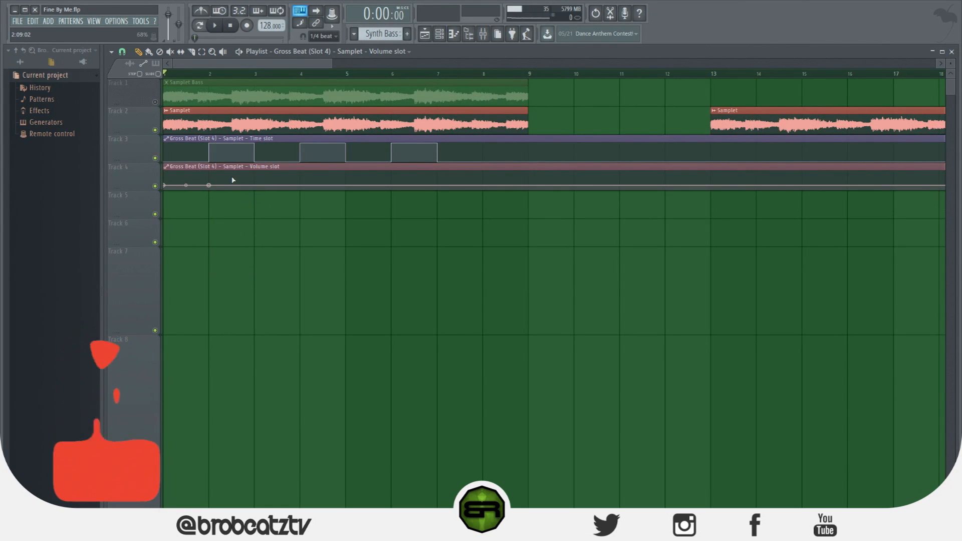
# - Raise the volume slot automation to its maximum from bar 2 to bar 3 and drop it to 0% at bar 3
pyautogui.moveTo(208, 186); pyautogui.dragTo(215, 167)
pyautogui.rightClick(254, 184)
pyautogui.rightClick(254, 182)
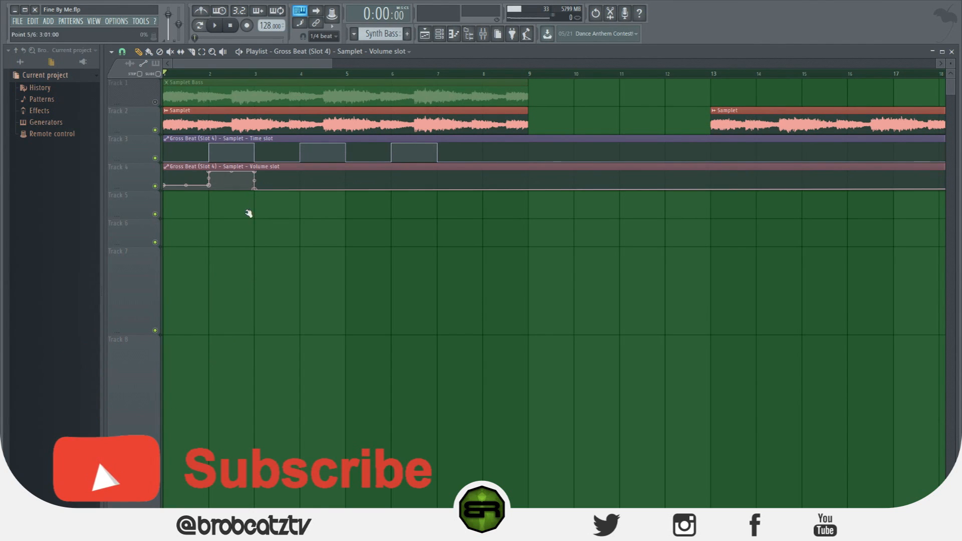
# - Add points at bars 4 and 5 of the volume slot automation and paste the copied 26% value onto both
pyautogui.rightClick(300, 183)
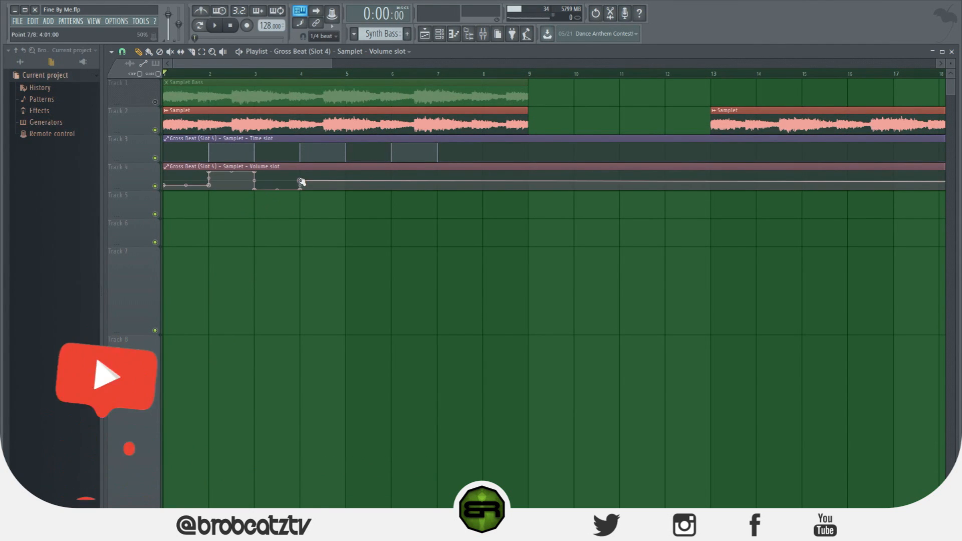
pyautogui.rightClick(300, 183)
pyautogui.click(331, 351)
pyautogui.rightClick(345, 184)
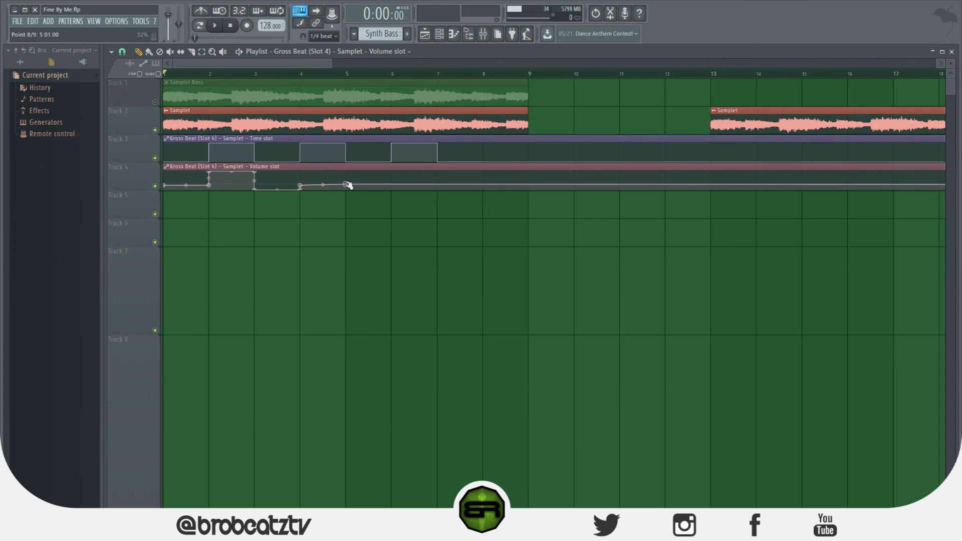
pyautogui.rightClick(345, 185)
pyautogui.click(369, 357)
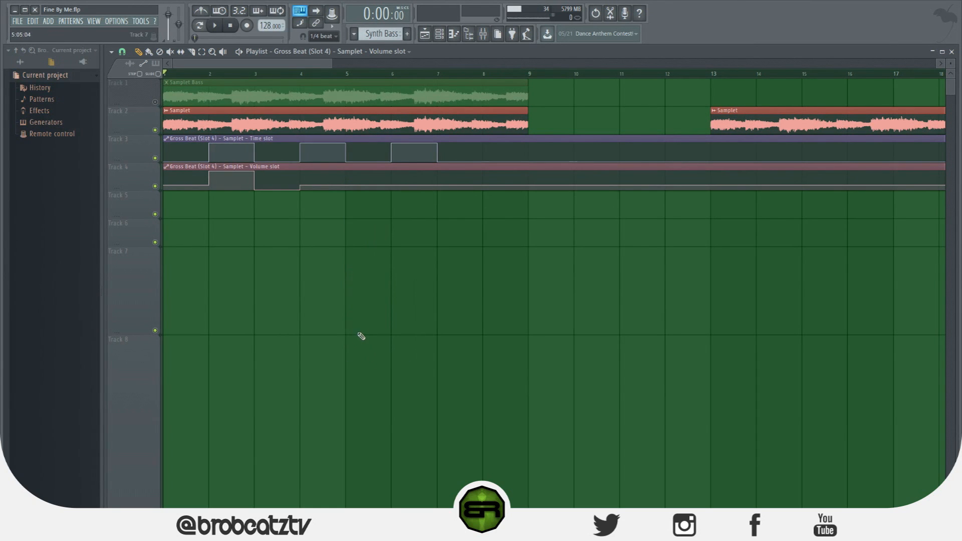
pyautogui.rightClick(346, 185)
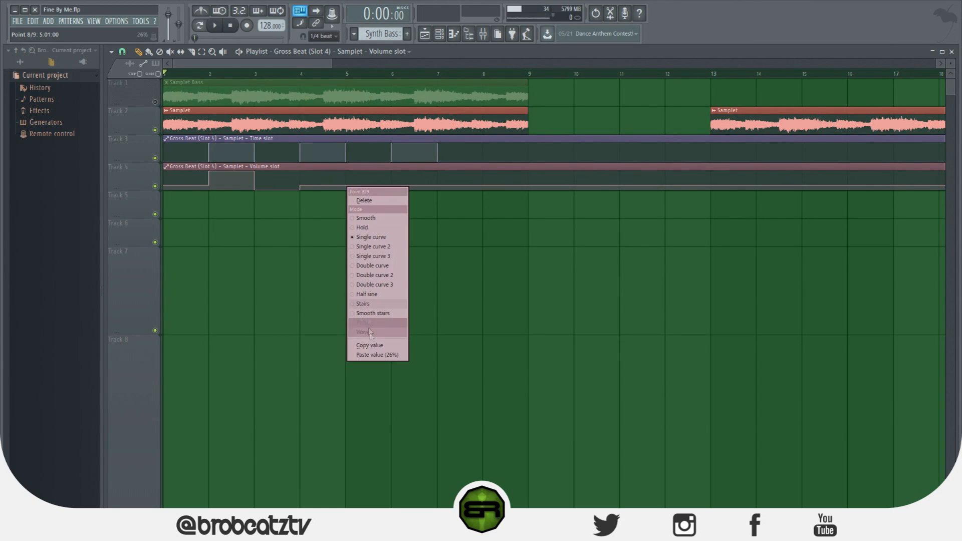
pyautogui.click(371, 355)
# - During playback, add volume slot automation points that give 0% from bar 5 to bar 6, 26% from bar 6 to bar 7, and 0% from bar 7
pyautogui.press('space')
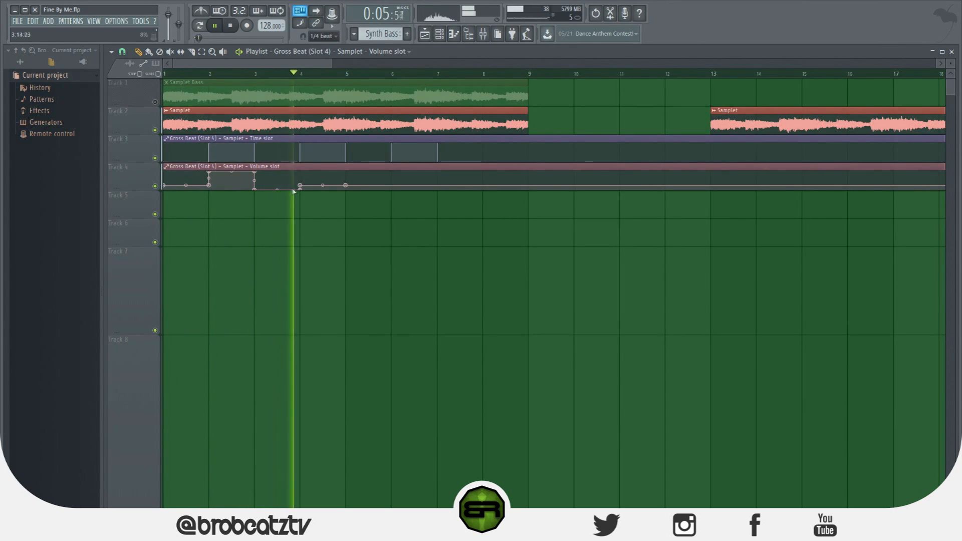
pyautogui.rightClick(345, 190)
pyautogui.rightClick(391, 190)
pyautogui.rightClick(391, 186)
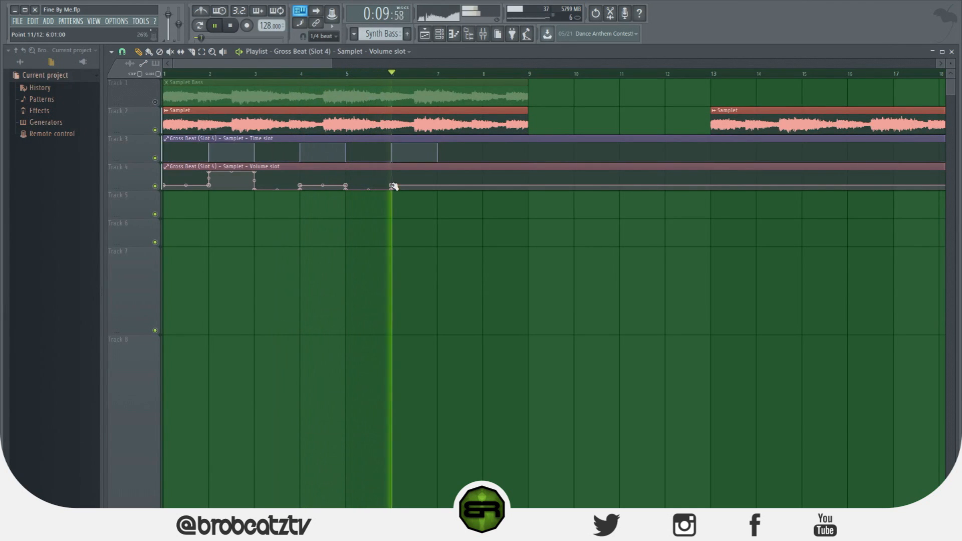
pyautogui.rightClick(437, 185)
pyautogui.rightClick(437, 189)
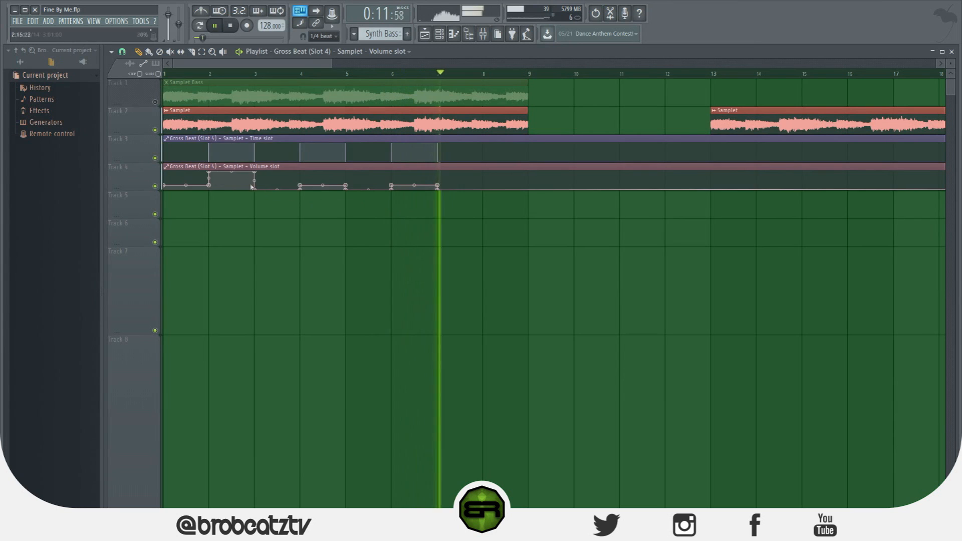
# - Lower the raised section of the volume slot automation between bars 2 and 3 to the minimum and stop playback
pyautogui.rightClick(254, 171)
pyautogui.click(259, 178)
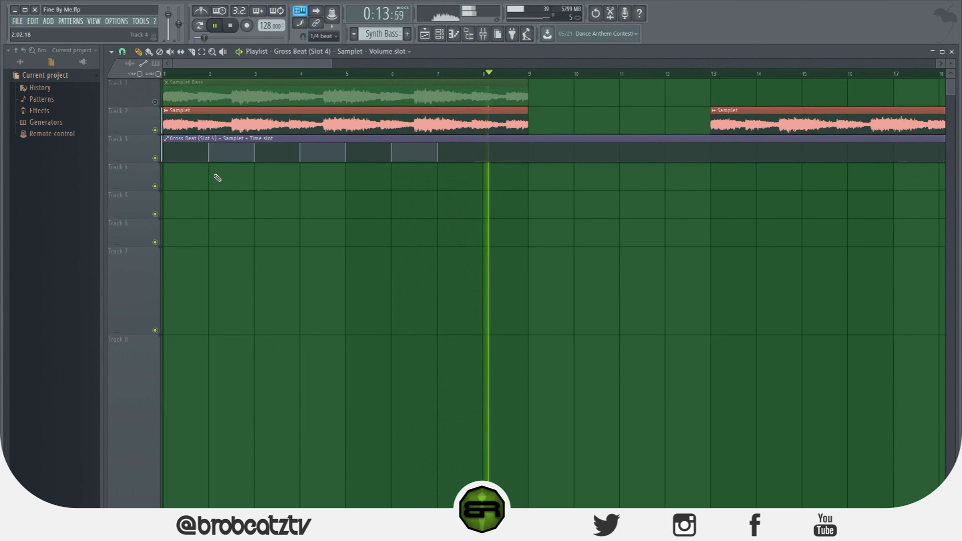
pyautogui.moveTo(209, 172); pyautogui.dragTo(209, 210)
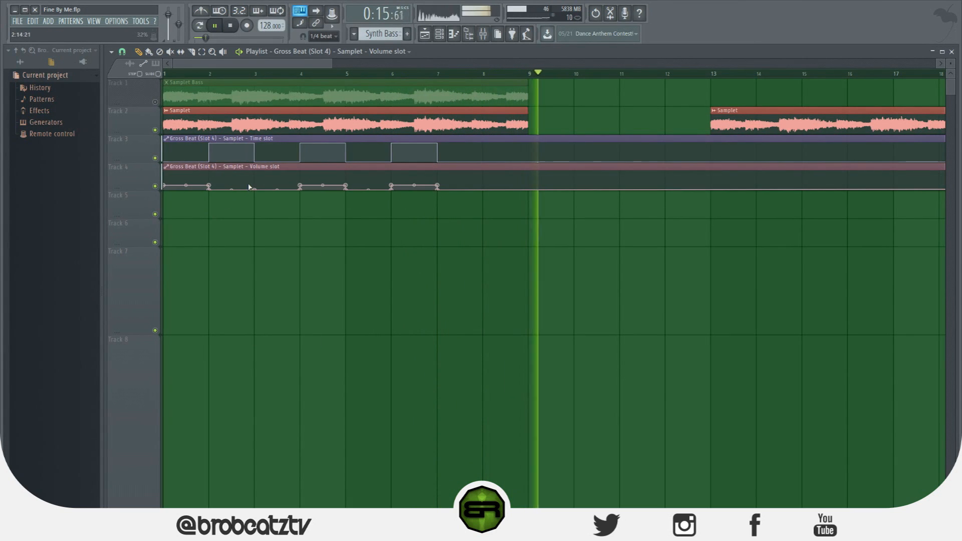
pyautogui.press('space')
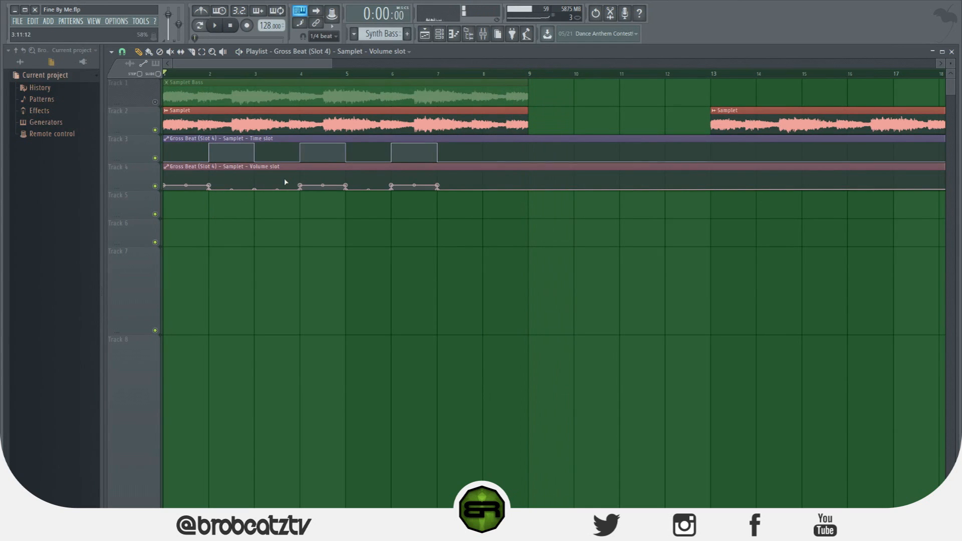
# - Delete the Gross Beat time slot and volume slot automation clips from Tracks 3 and 4
pyautogui.click(483, 34)
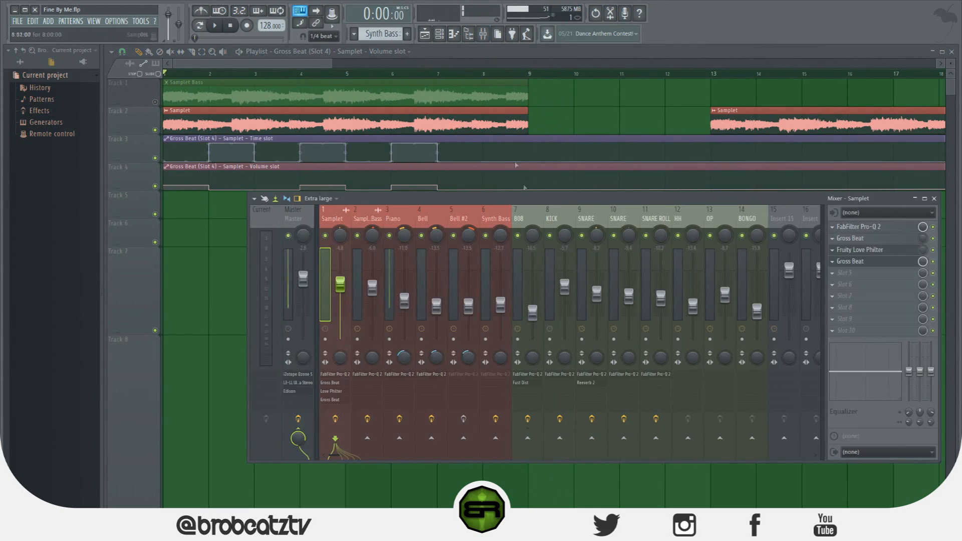
pyautogui.press('F9')
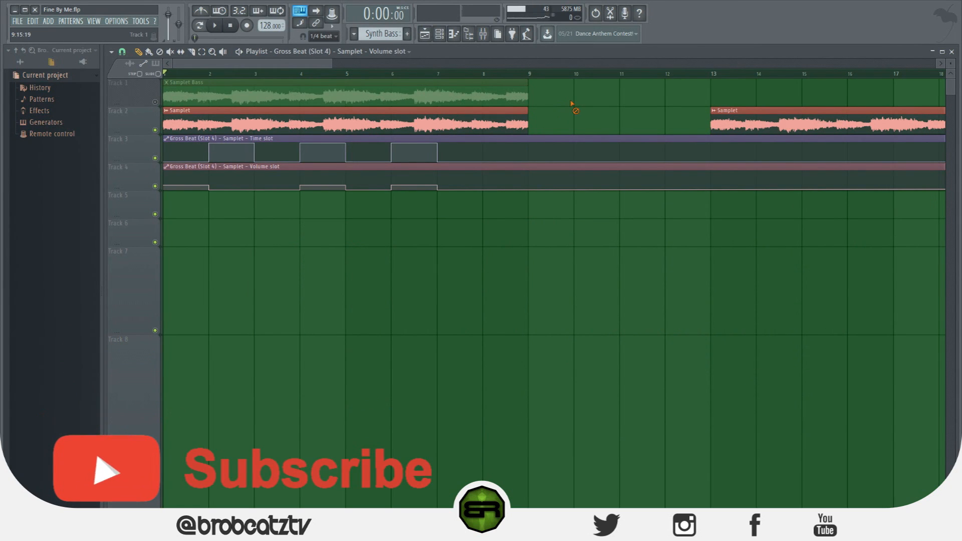
pyautogui.rightClick(553, 146)
pyautogui.rightClick(534, 179)
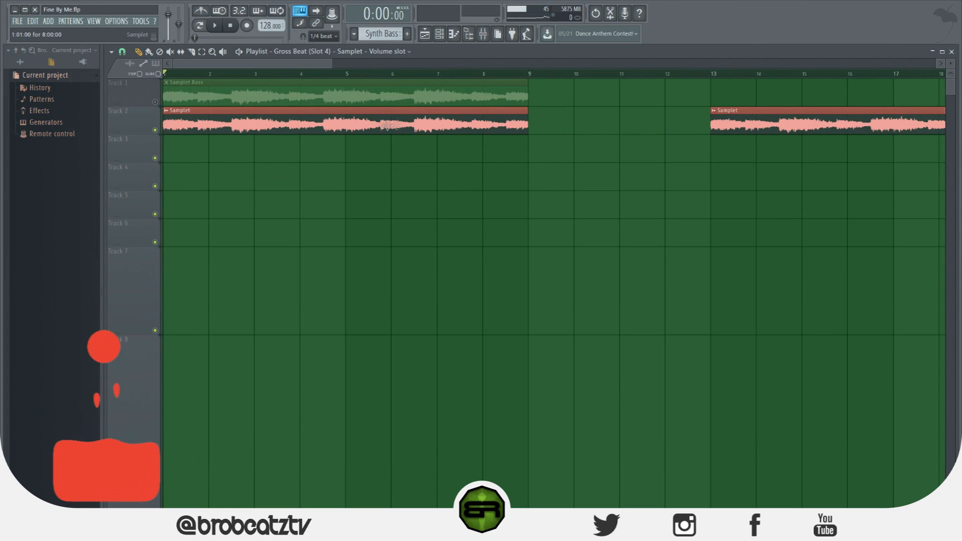
# - Reopen the slot 4 Gross Beat from the Samplet mixer channel and reset it to volume slot Empty and time slot 1
pyautogui.click(483, 33)
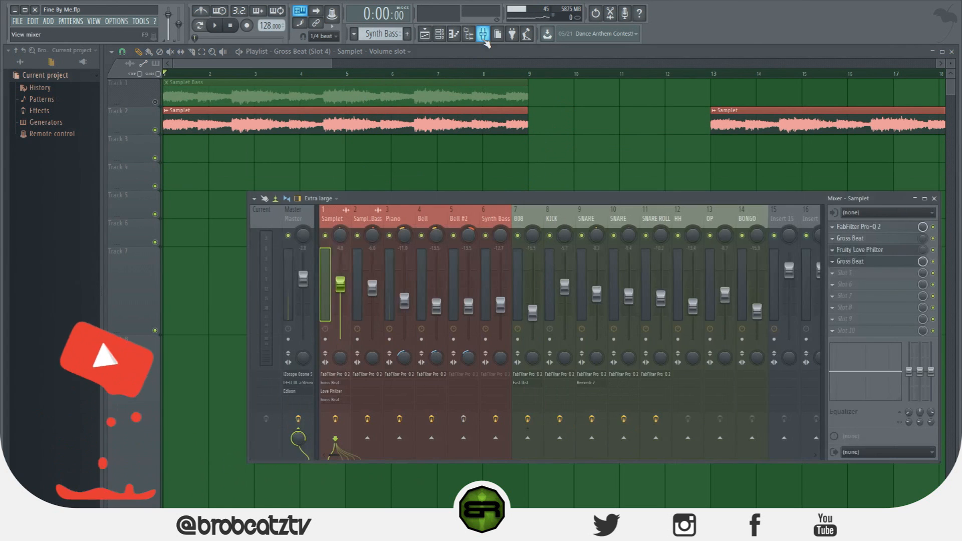
pyautogui.click(859, 249)
pyautogui.click(871, 261)
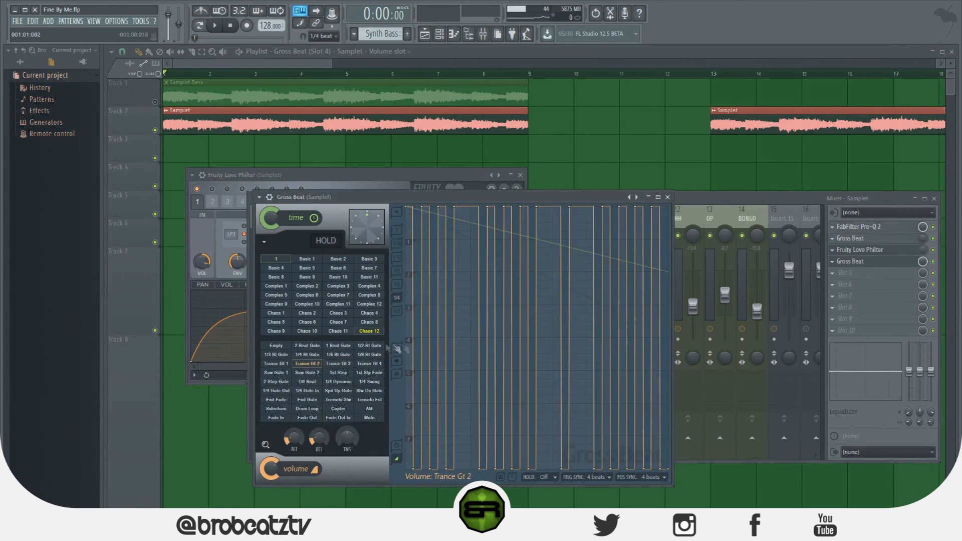
pyautogui.click(276, 346)
pyautogui.click(282, 259)
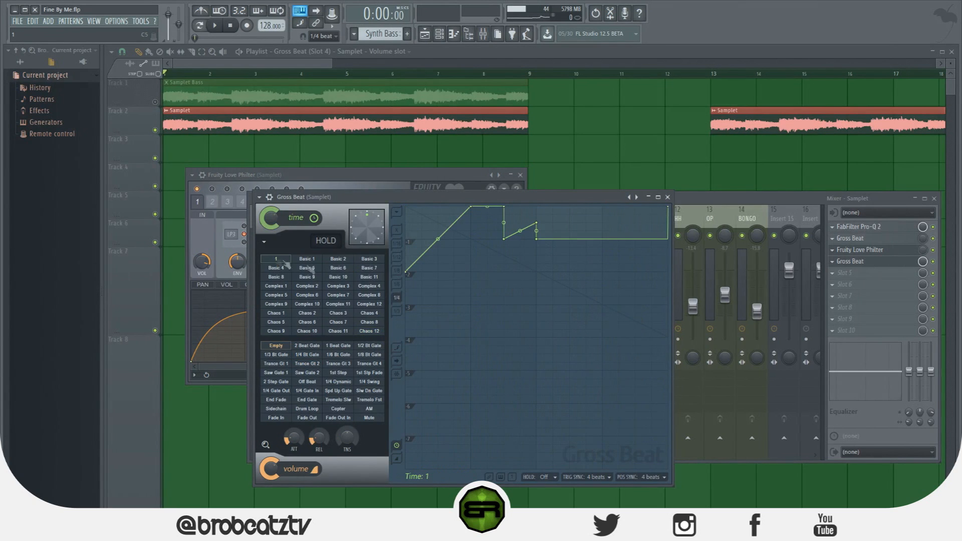
# - Create an automation clip for the slot 4 Gross Beat's mute switch, on until bar 2, off until bar 3, and on again until bar 4
pyautogui.rightClick(934, 264)
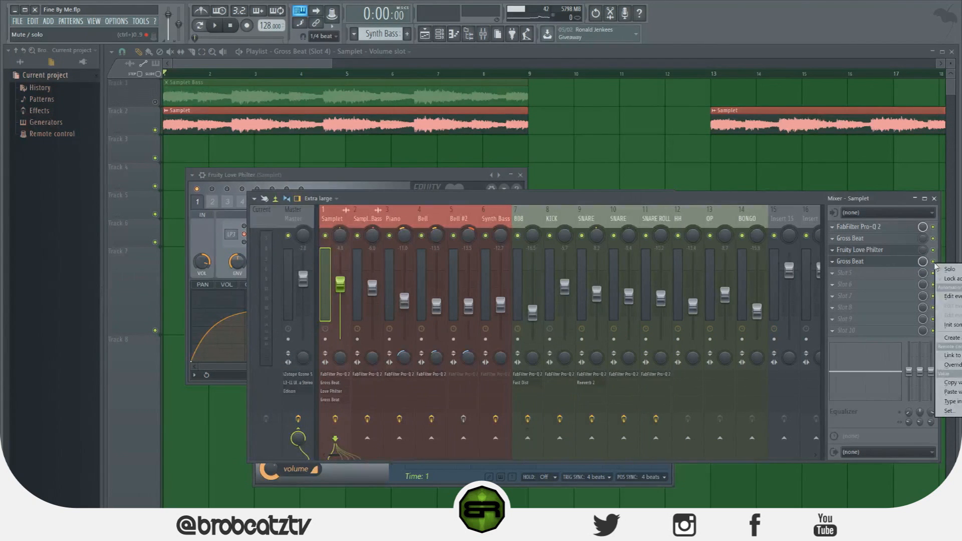
pyautogui.click(953, 338)
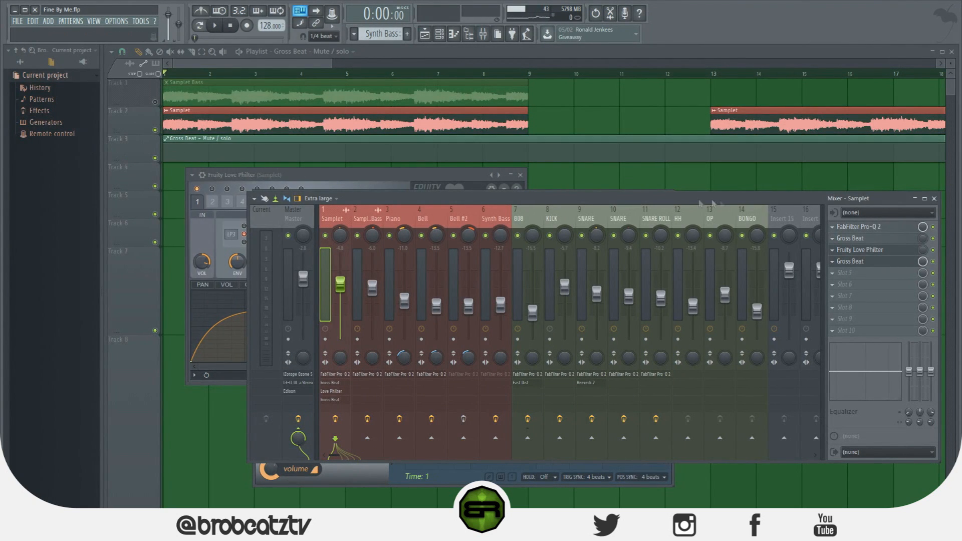
pyautogui.rightClick(207, 142)
pyautogui.rightClick(207, 161)
pyautogui.rightClick(255, 161)
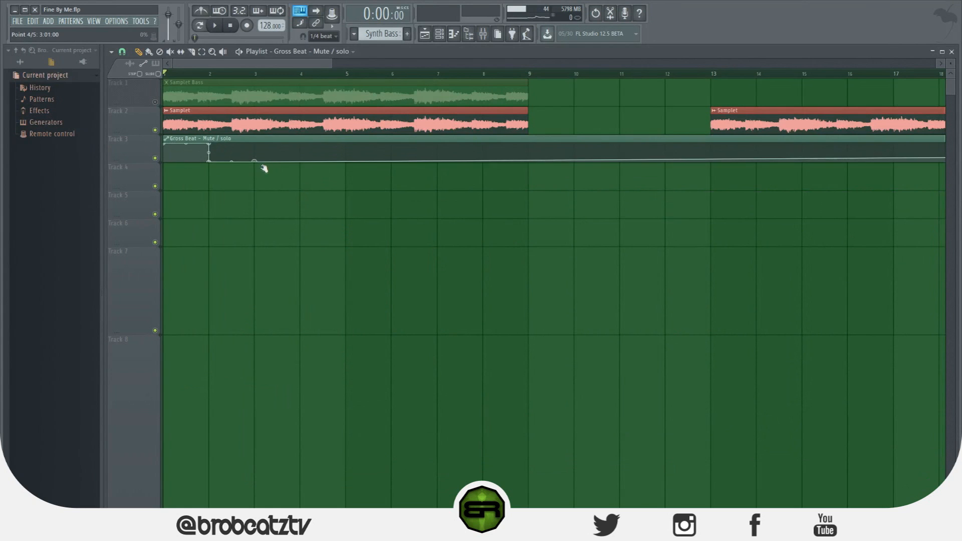
pyautogui.rightClick(253, 144)
pyautogui.rightClick(299, 161)
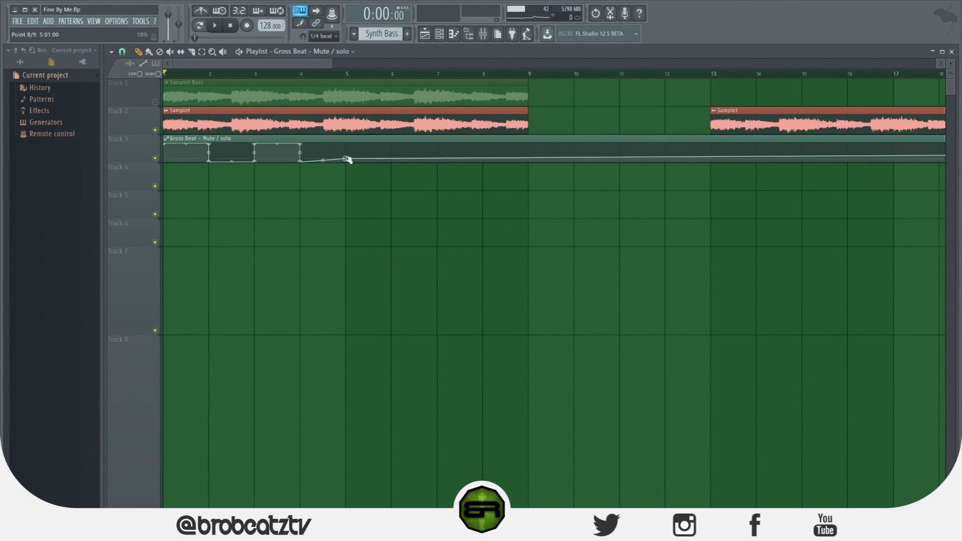
# - Set the playlist's snap to grid to a finer division
pyautogui.click(112, 51)
pyautogui.click(122, 53)
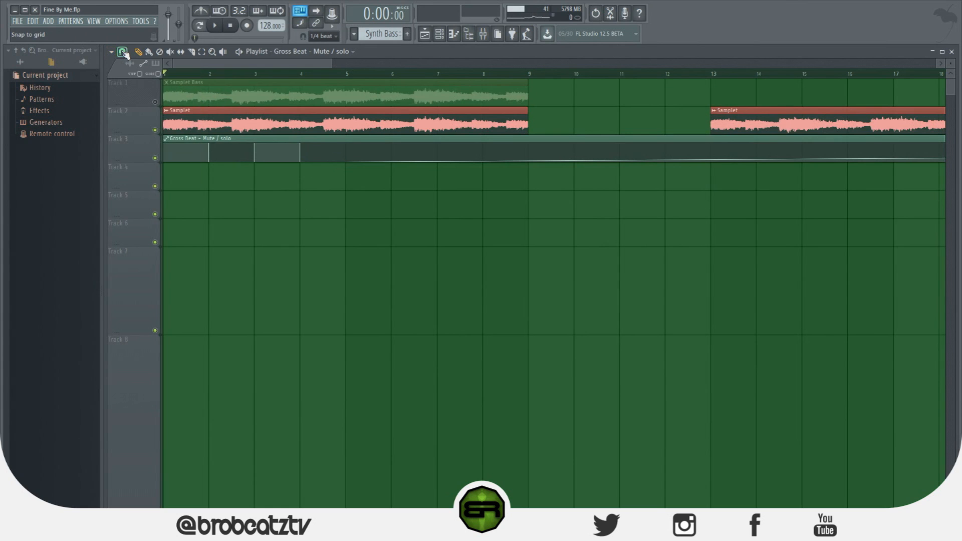
pyautogui.click(121, 53)
pyautogui.click(132, 167)
pyautogui.moveTo(307, 66); pyautogui.dragTo(265, 64)
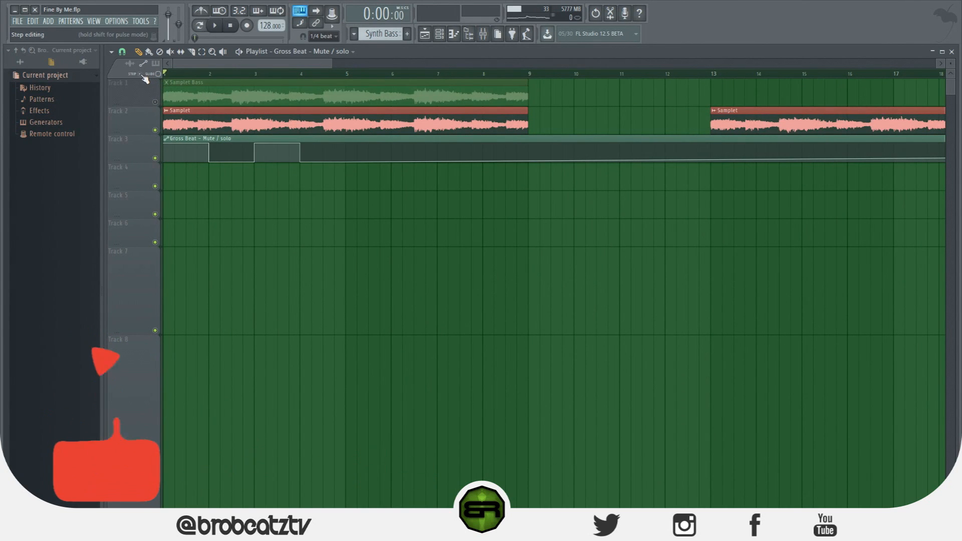
# - Try step editing on the mute automation from about bar 5 to bar 9, and undo the drawn points
pyautogui.moveTo(331, 161)
pyautogui.mouseDown()
pyautogui.moveTo(428, 149)
pyautogui.moveTo(451, 164)
pyautogui.moveTo(498, 150)
pyautogui.moveTo(526, 172)
pyautogui.moveTo(534, 144)
pyautogui.mouseUp()
pyautogui.hotkey('ctrl', 'alt', 'z')
pyautogui.hotkey('ctrl', 'alt', 'z')
pyautogui.hotkey('ctrl', 'alt', 'z')
pyautogui.hotkey('ctrl', 'alt', 'z')
pyautogui.hotkey('ctrl', 'alt', 'z')
pyautogui.hotkey('ctrl', 'alt', 'z')
pyautogui.hotkey('ctrl', 'alt', 'z')
pyautogui.hotkey('ctrl', 'alt', 'z')
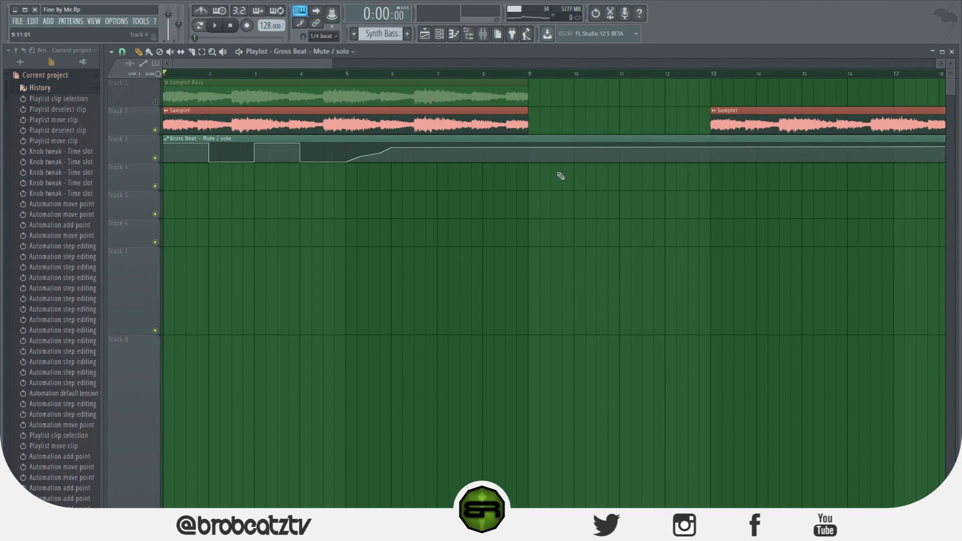
# - Switch the browser to its All view and collapse the aSOUND FACTORY folder
pyautogui.click(25, 63)
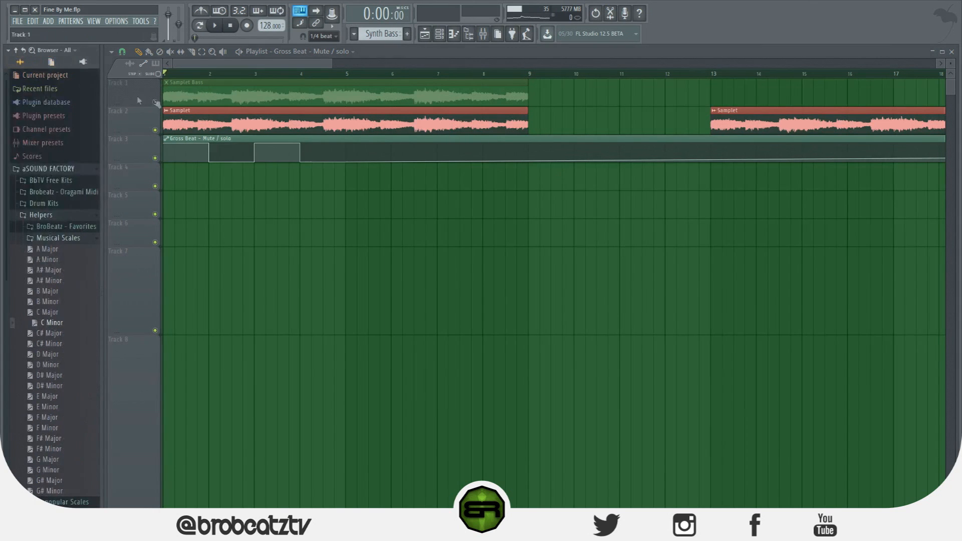
pyautogui.click(71, 170)
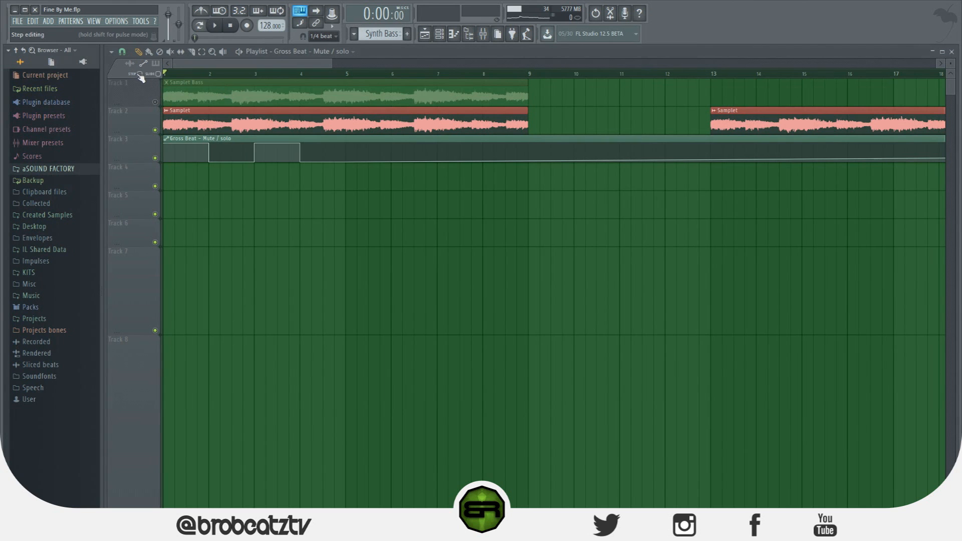
# - Shape alternating high and low points in the mute automation between about bar 26 and bar 31
pyautogui.moveTo(186, 73); pyautogui.dragTo(423, 93)
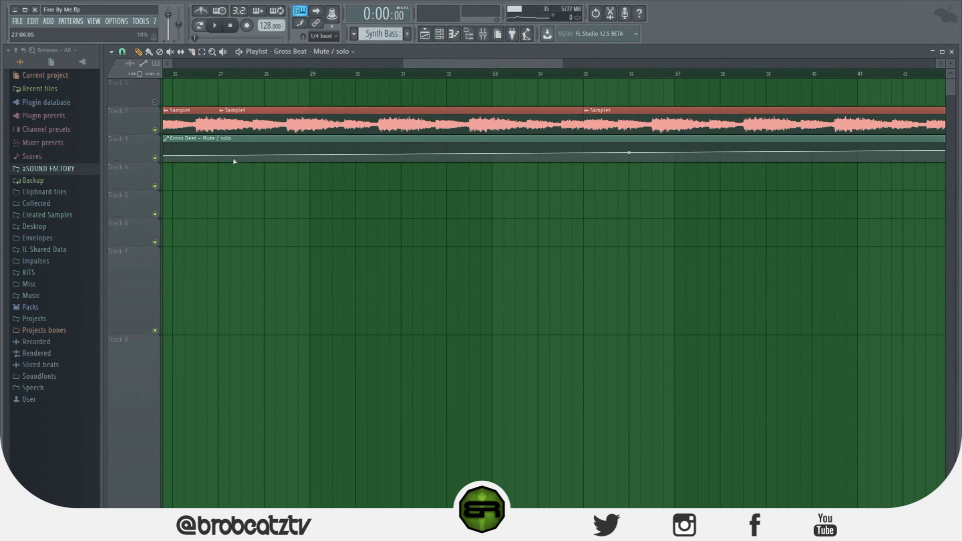
pyautogui.moveTo(199, 161); pyautogui.dragTo(265, 179)
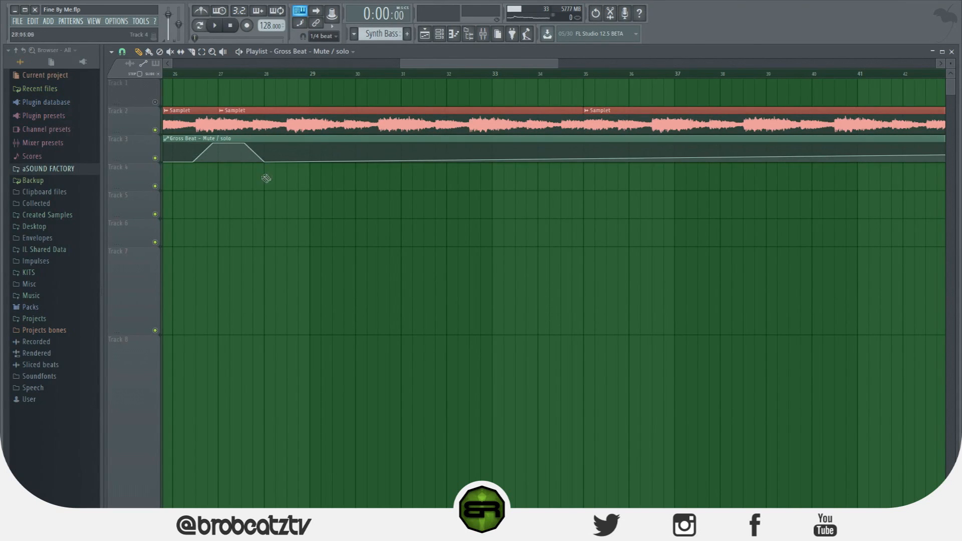
pyautogui.rightClick(295, 143)
pyautogui.rightClick(350, 162)
pyautogui.rightClick(372, 144)
pyautogui.rightClick(421, 161)
# - Add points to the mute automation that raise it to the maximum at bar 5 and drop it to zero at bar 7
pyautogui.moveTo(471, 63); pyautogui.dragTo(250, 63)
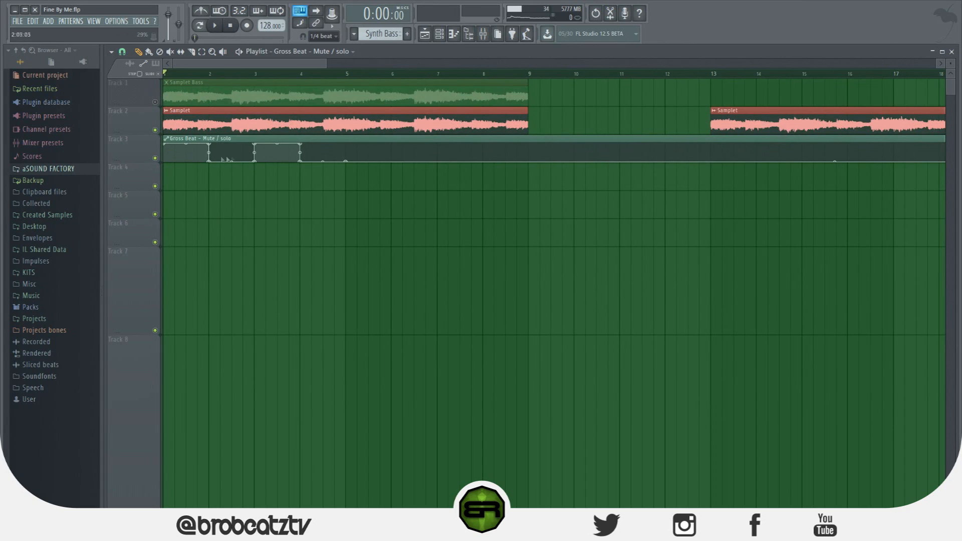
pyautogui.rightClick(345, 144)
pyautogui.rightClick(382, 143)
pyautogui.rightClick(425, 141)
pyautogui.rightClick(438, 162)
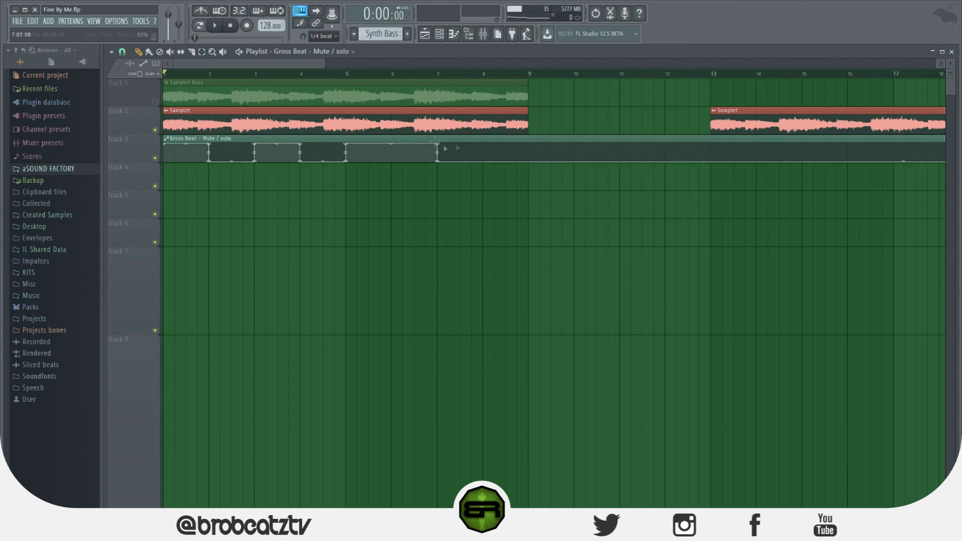
# - Shape alternating high and low points in the Gross Beat mute automation between about bar 25 and bar 28
pyautogui.click(534, 173)
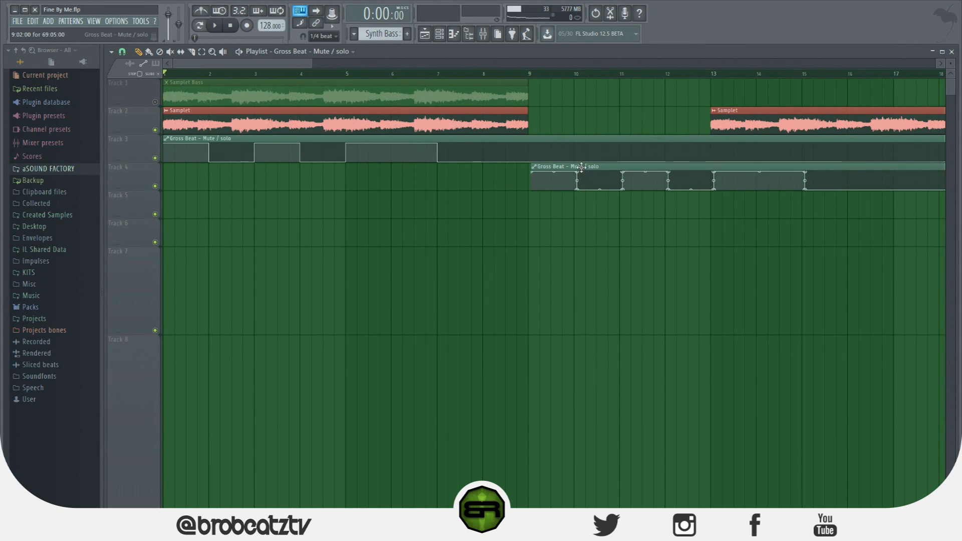
pyautogui.rightClick(581, 168)
pyautogui.moveTo(309, 65); pyautogui.dragTo(513, 78)
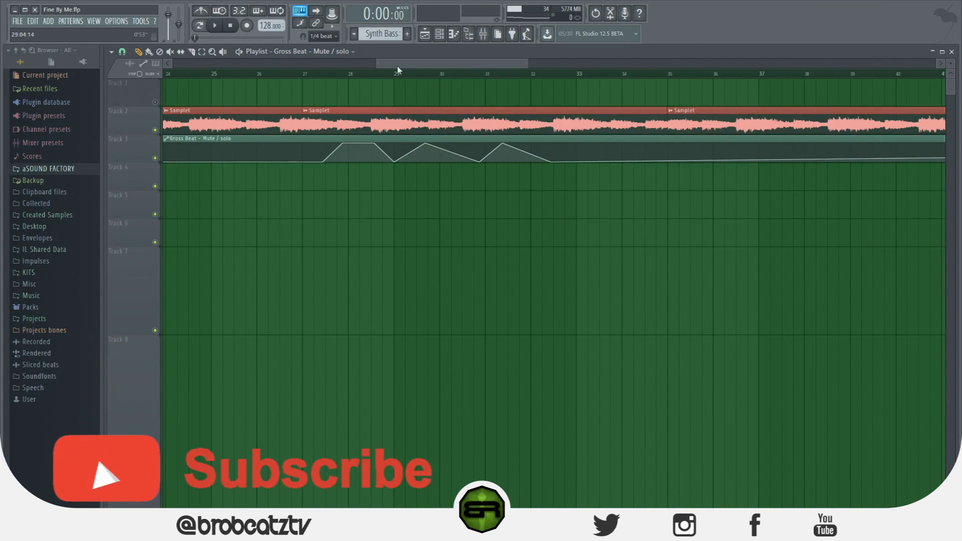
pyautogui.moveTo(193, 161); pyautogui.dragTo(375, 169)
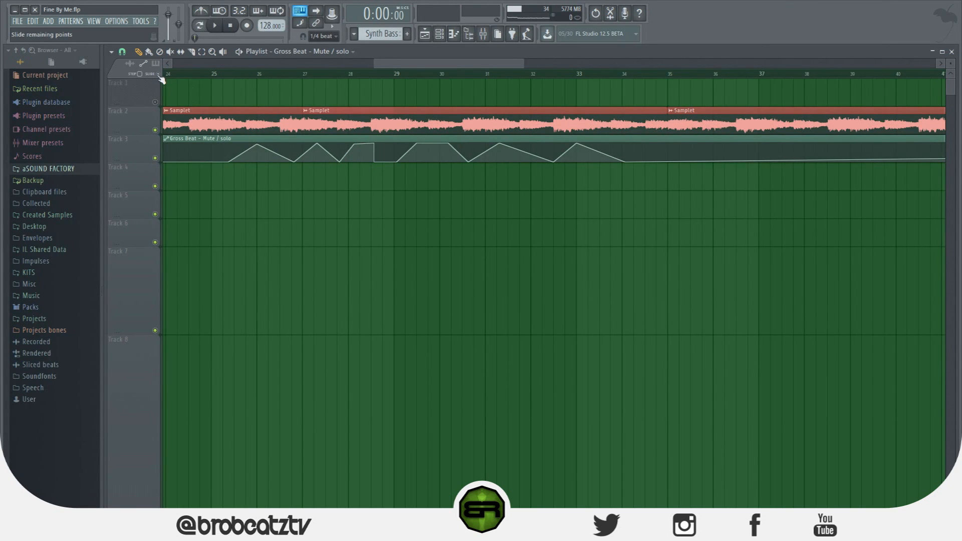
pyautogui.moveTo(374, 65); pyautogui.dragTo(173, 66)
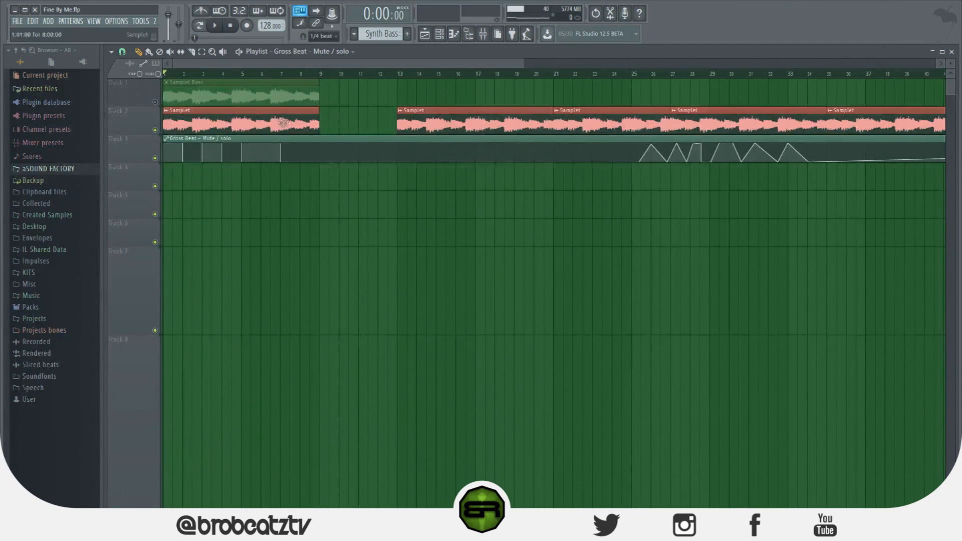
# - Delete the mute automation clip and create an automation clip for the mix level of the Samplet track's Gross Beat in slot 4
pyautogui.rightClick(337, 150)
pyautogui.click(482, 34)
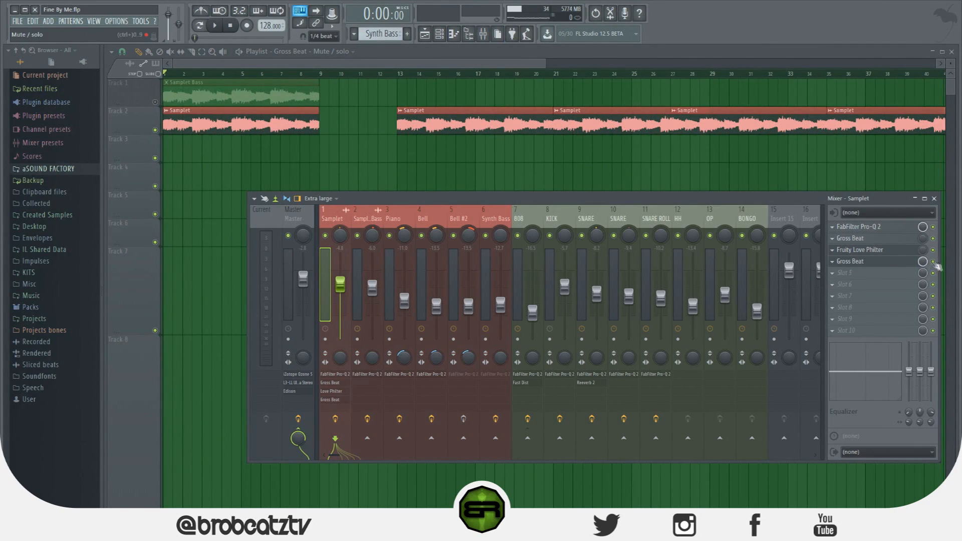
pyautogui.rightClick(923, 262)
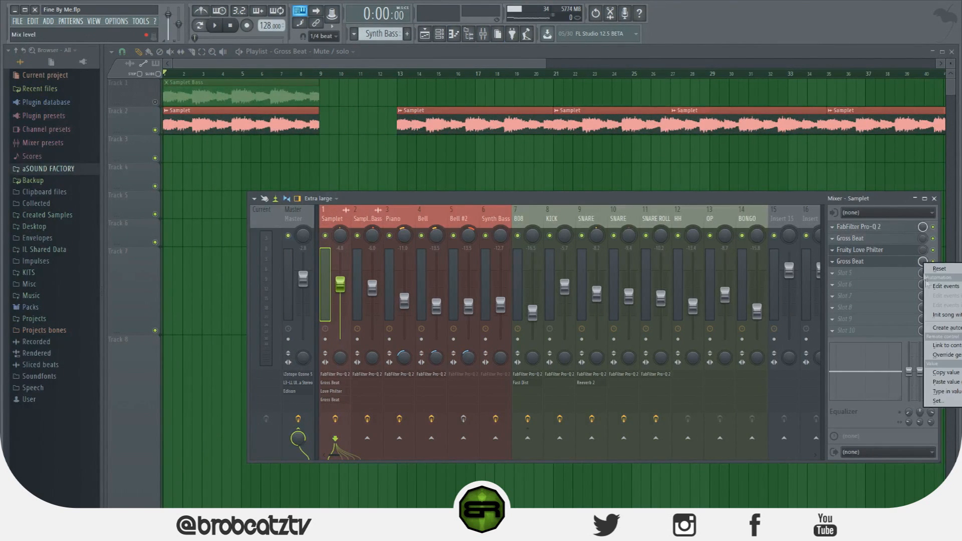
pyautogui.click(943, 328)
pyautogui.press('F9')
# - Shape the mix level automation from zero at bar 1 into peaks at bar 2 and near bar 4, and play it back
pyautogui.scroll(3, 261, 75)
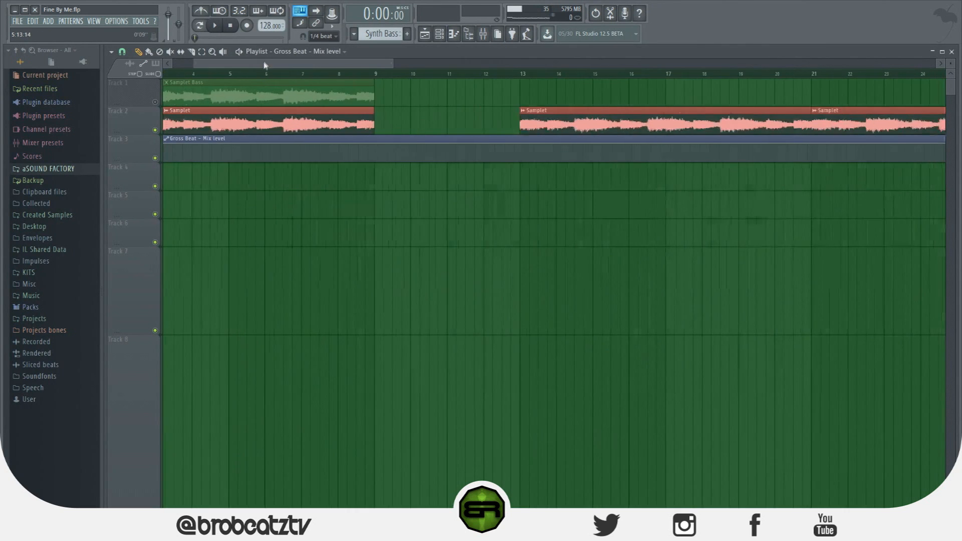
pyautogui.moveTo(166, 145); pyautogui.dragTo(202, 143)
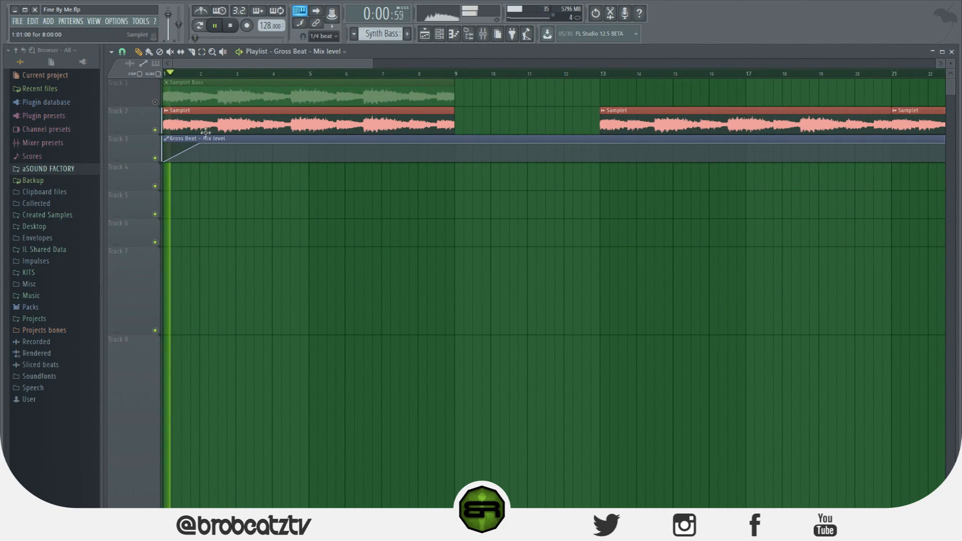
pyautogui.moveTo(203, 145); pyautogui.dragTo(300, 170)
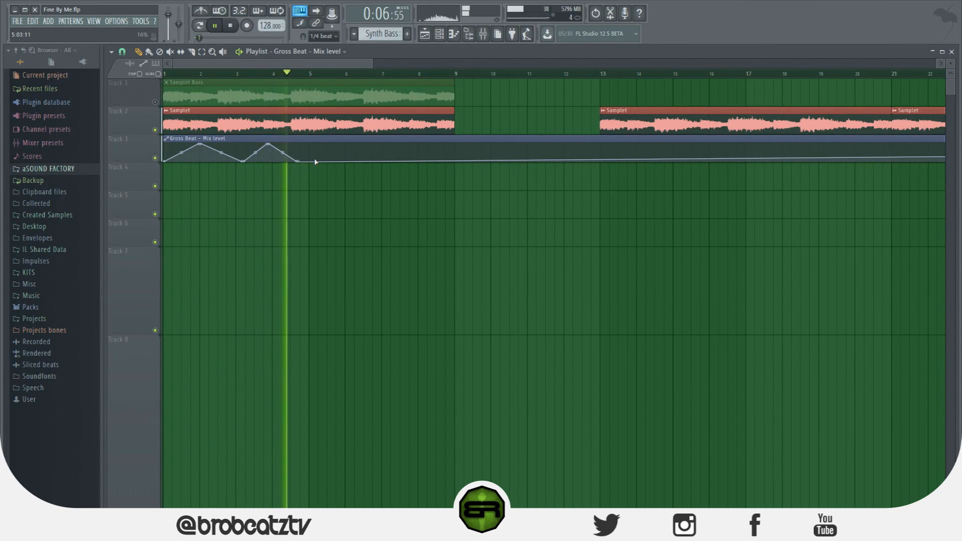
pyautogui.press('space')
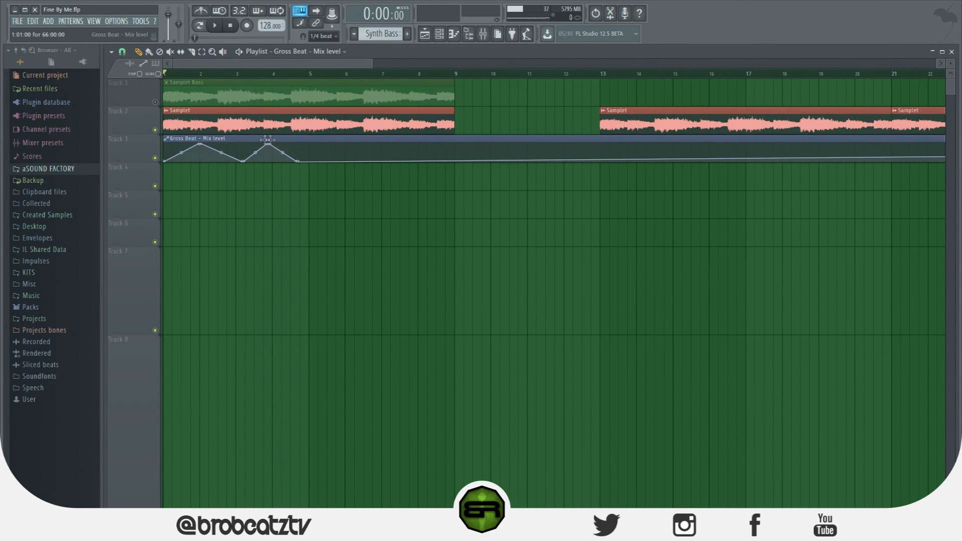
# - Start playback and delete the Gross Beat mix level automation clip from Track 3
pyautogui.scroll(-10, 262, 204)
pyautogui.moveTo(444, 179)
pyautogui.mouseDown()
pyautogui.moveTo(593, 371)
pyautogui.moveTo(213, 346)
pyautogui.moveTo(367, 355)
pyautogui.mouseUp()
pyautogui.scroll(10, 271, 200)
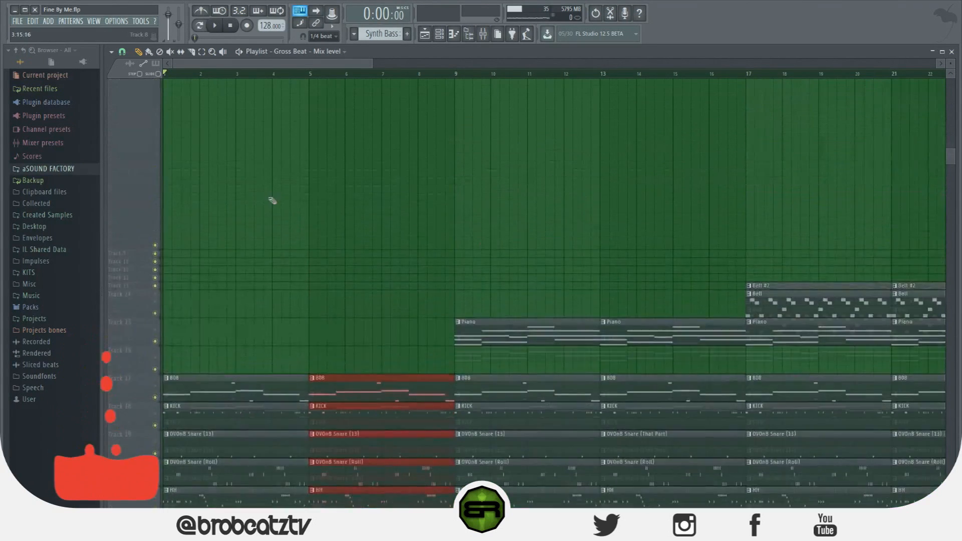
pyautogui.press('space')
pyautogui.rightClick(275, 144)
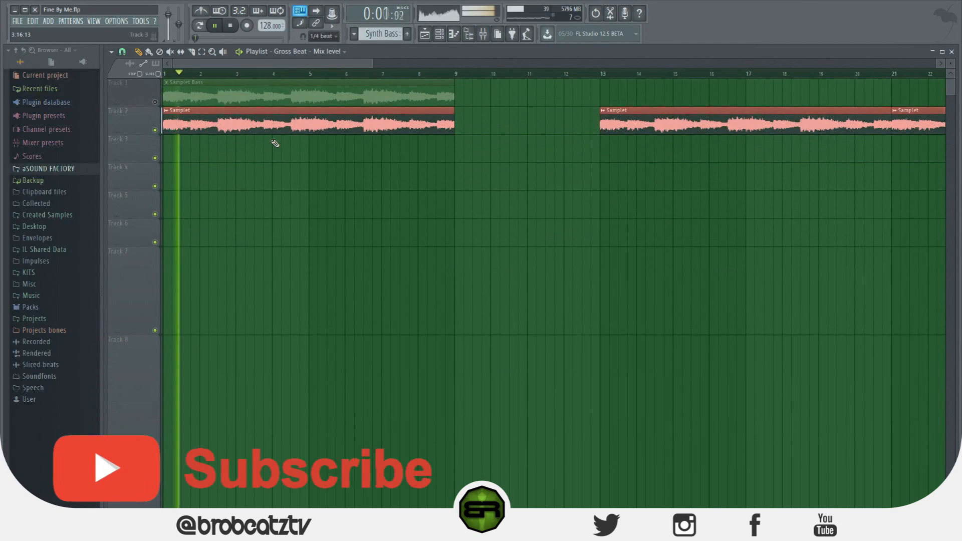
# - Switch off the Gross Beat in slot 4 of the Samplet mixer track
pyautogui.click(482, 34)
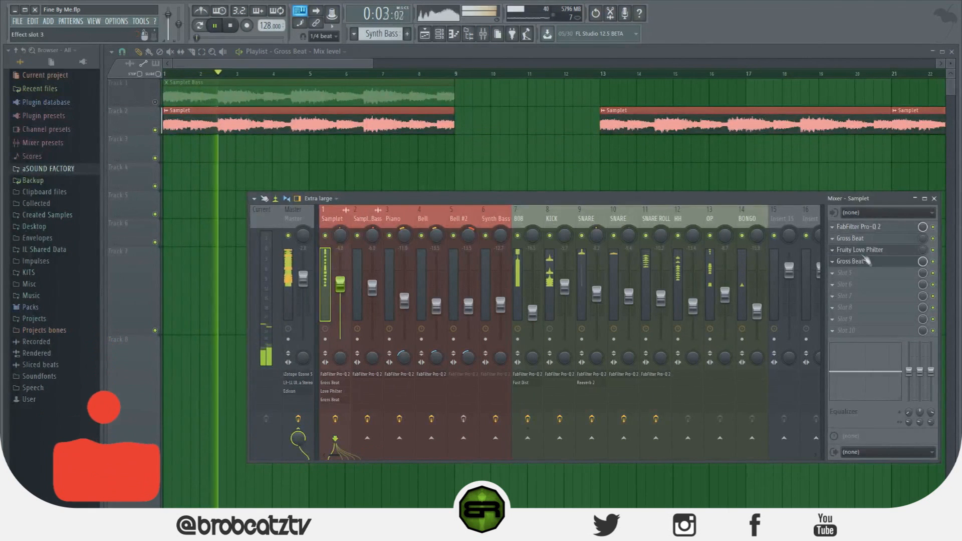
pyautogui.click(833, 262)
pyautogui.click(833, 263)
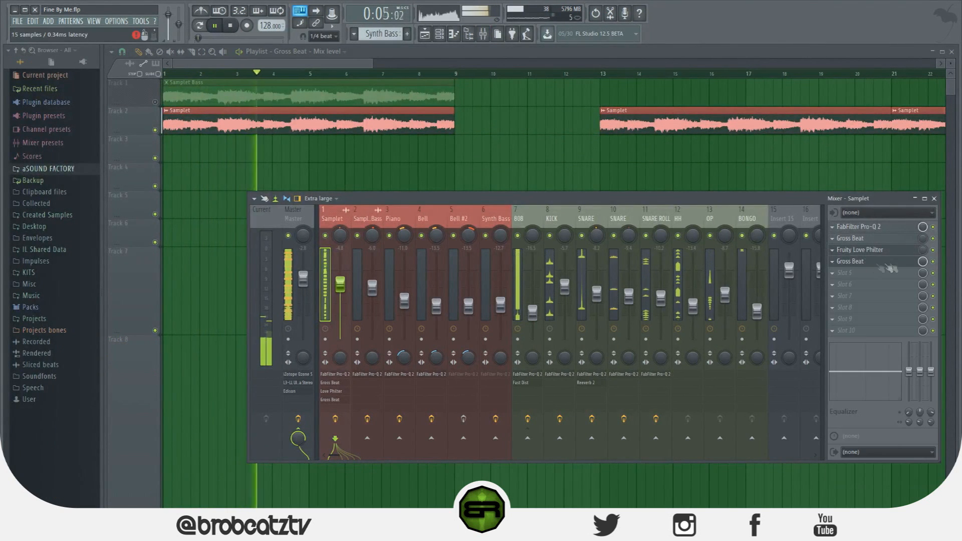
pyautogui.click(932, 262)
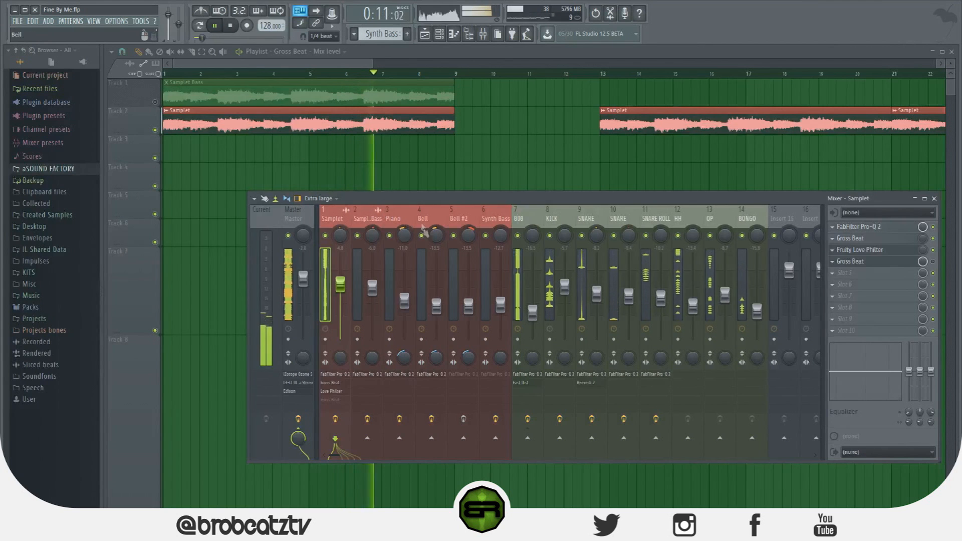
# - Load Gross Beat into effect slot 2 of the Piano mixer track
pyautogui.click(402, 209)
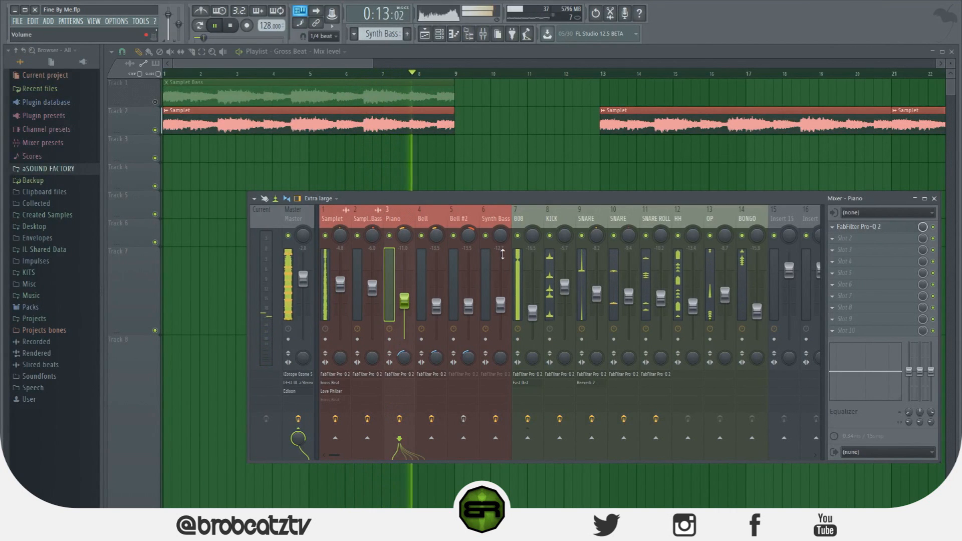
pyautogui.click(833, 239)
pyautogui.moveTo(846, 250)
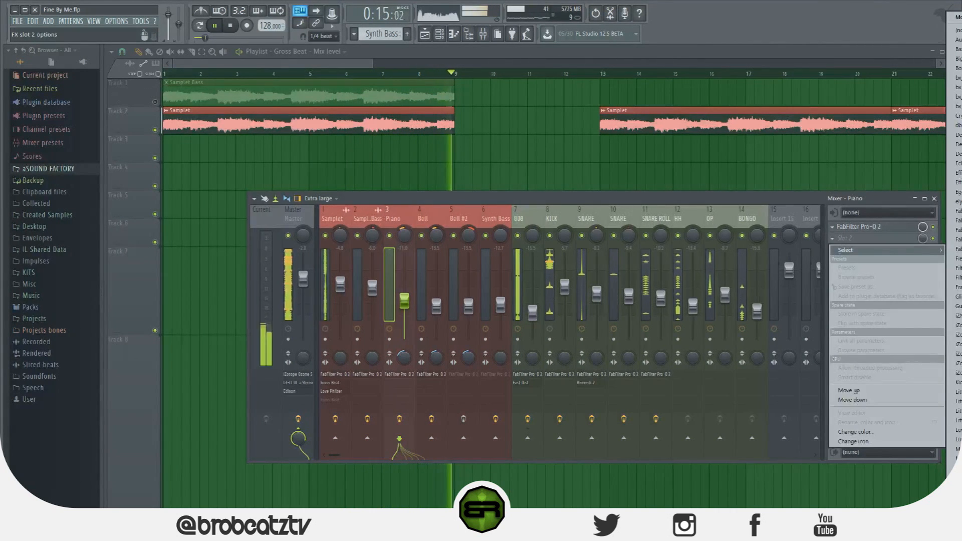
pyautogui.click(951, 270)
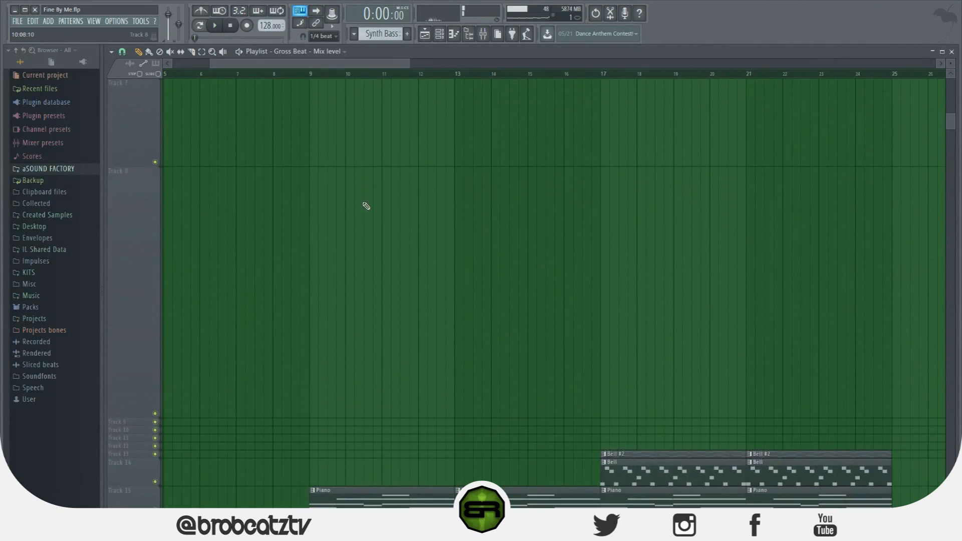
# - Move the Piano clip at bar 9 from Track 15 up to Track 9 and make Track 9 taller
pyautogui.scroll(-5, 360, 210)
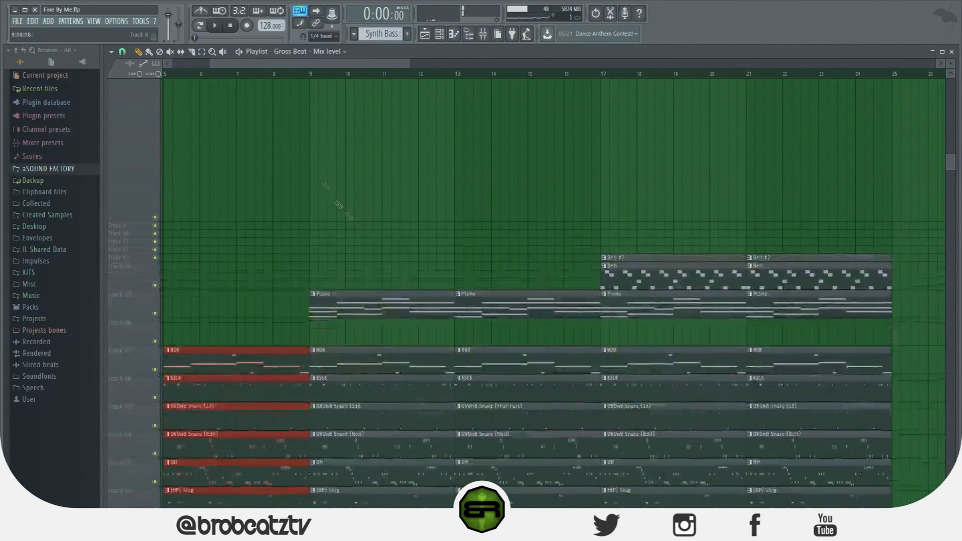
pyautogui.moveTo(382, 297); pyautogui.dragTo(383, 187)
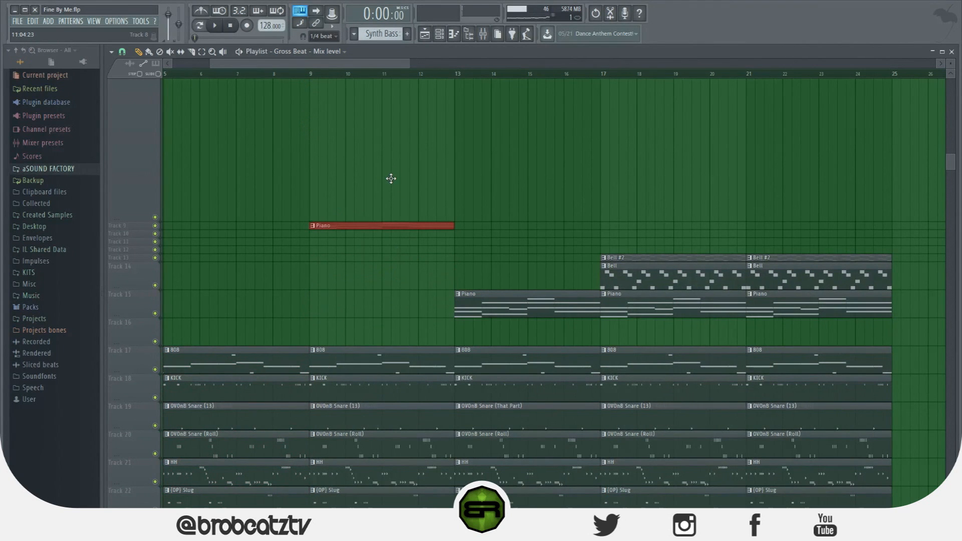
pyautogui.scroll(6, 127, 230)
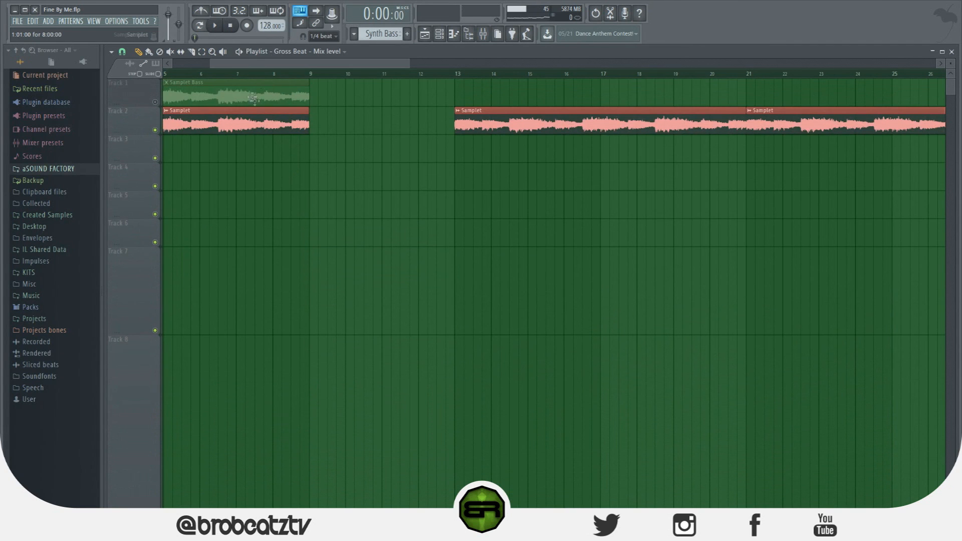
pyautogui.hscroll(-4, 263, 115)
pyautogui.moveTo(475, 123); pyautogui.dragTo(510, 161)
pyautogui.scroll(-6, 495, 209)
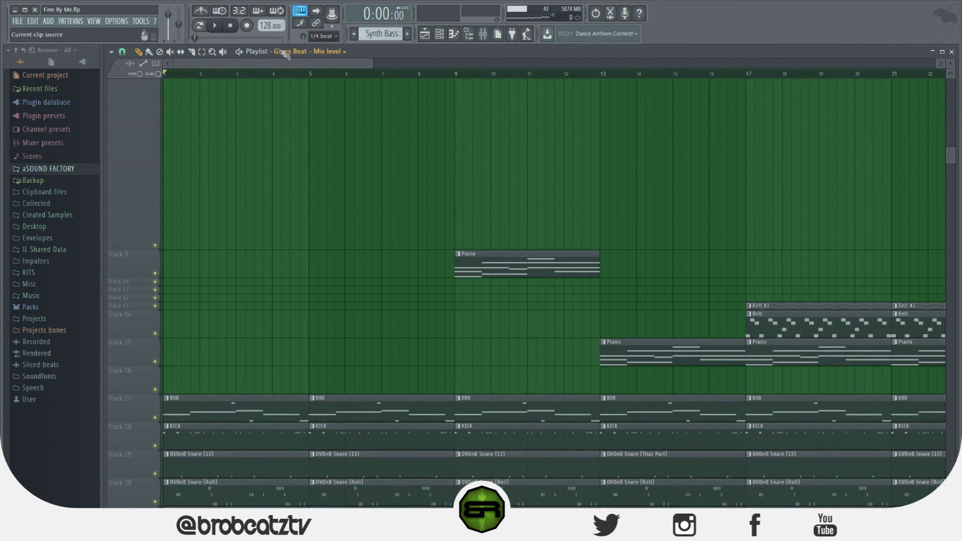
pyautogui.hscroll(6, 214, 224)
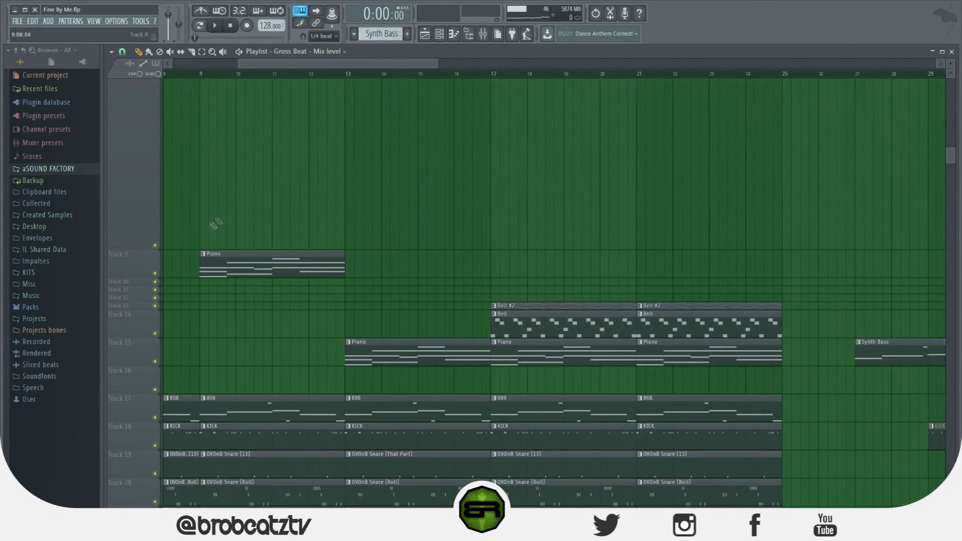
# - In the Piano's Gross Beat, draw a time envelope of two equal ramps, each falling from the top to 2 and jumping back up
pyautogui.click(483, 36)
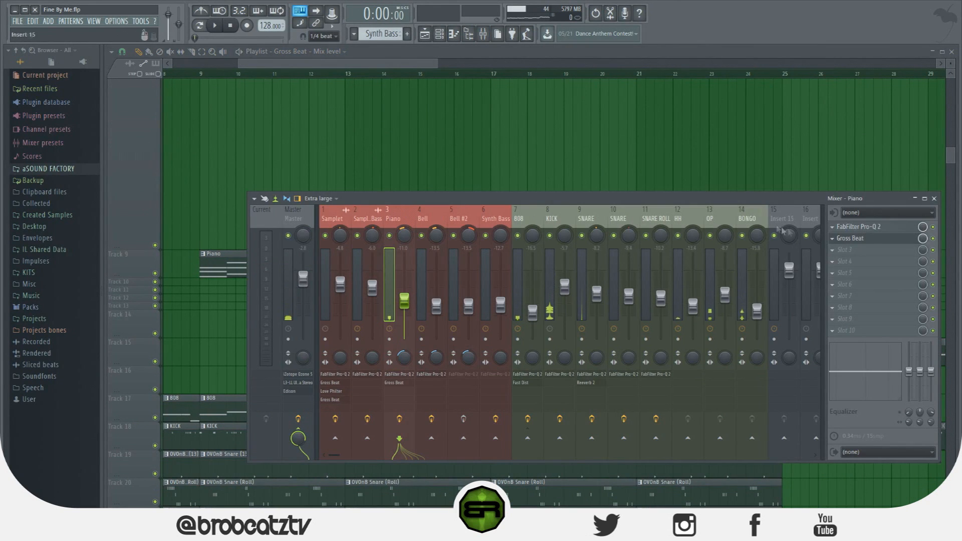
pyautogui.click(872, 239)
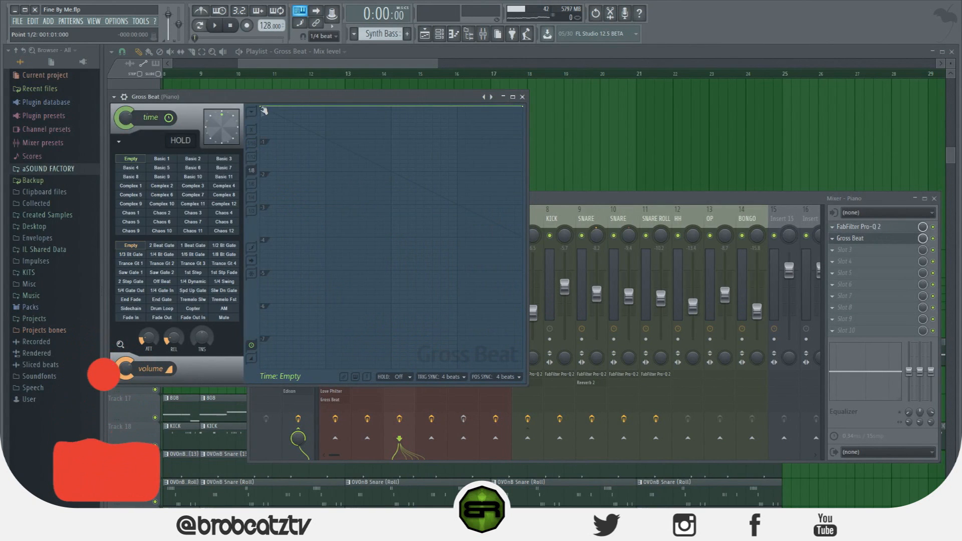
pyautogui.moveTo(260, 110); pyautogui.dragTo(262, 105)
pyautogui.rightClick(327, 137)
pyautogui.moveTo(326, 137); pyautogui.dragTo(391, 172)
pyautogui.rightClick(392, 174)
pyautogui.click(415, 222)
pyautogui.rightClick(392, 107)
pyautogui.rightClick(523, 172)
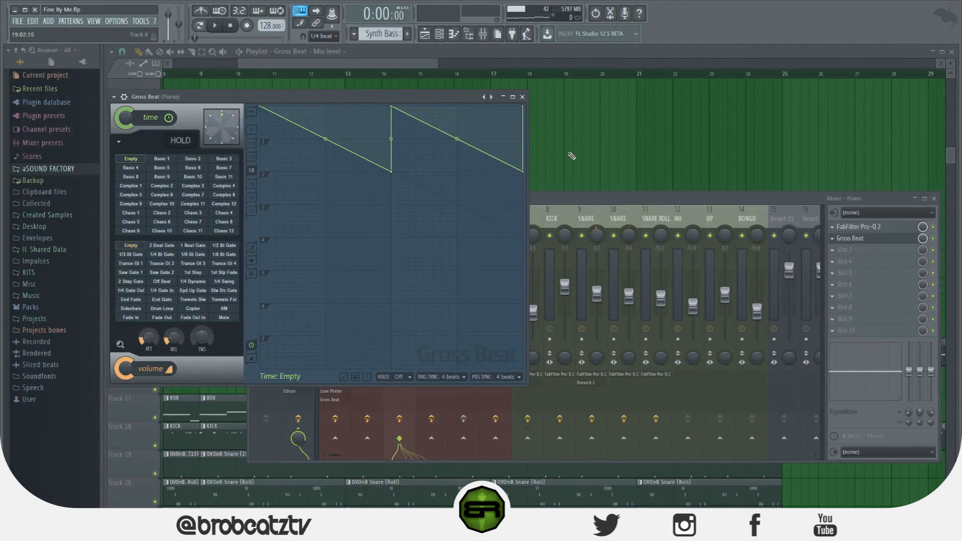
# - Create an automation clip for the mix level of the Piano's Gross Beat and reduce the height of Track 8
pyautogui.moveTo(442, 95); pyautogui.dragTo(454, 100)
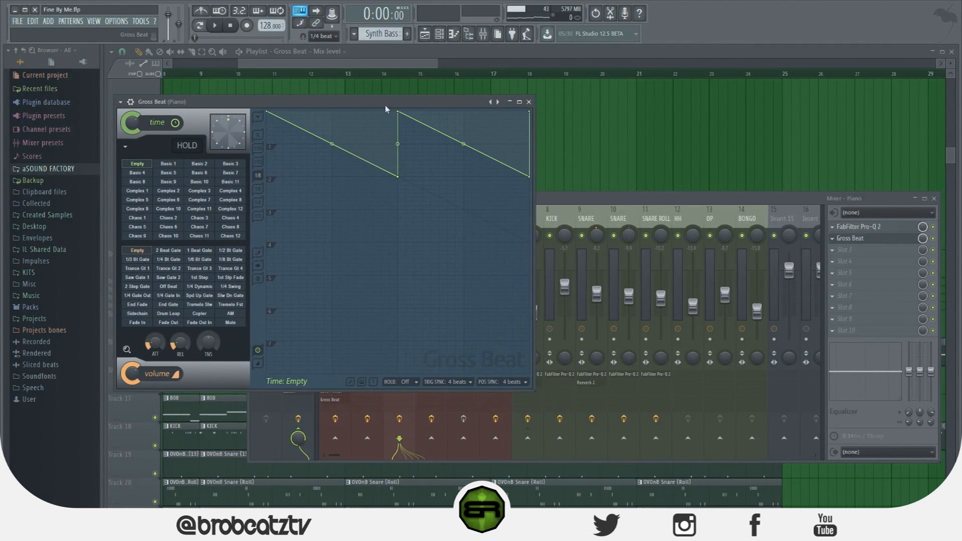
pyautogui.moveTo(387, 102); pyautogui.dragTo(507, 126)
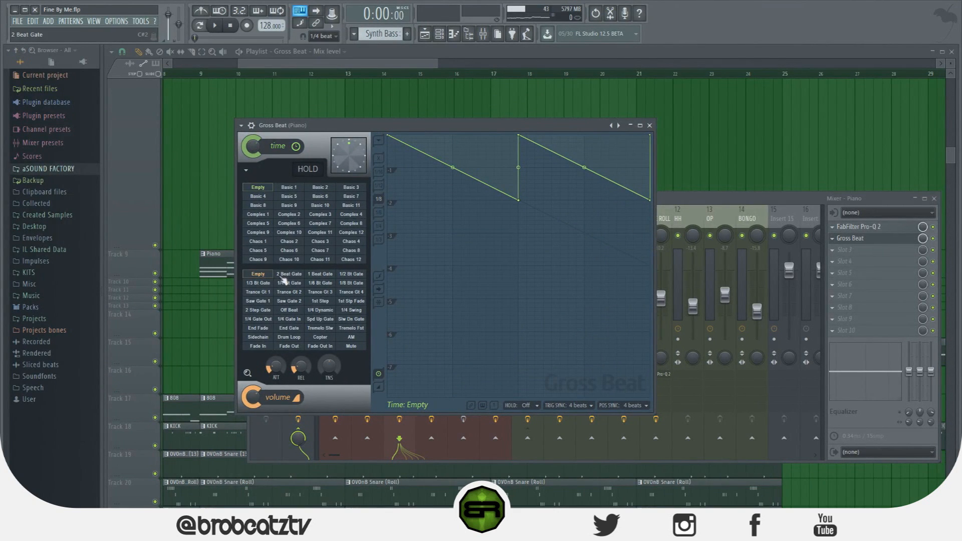
pyautogui.rightClick(922, 239)
pyautogui.click(944, 306)
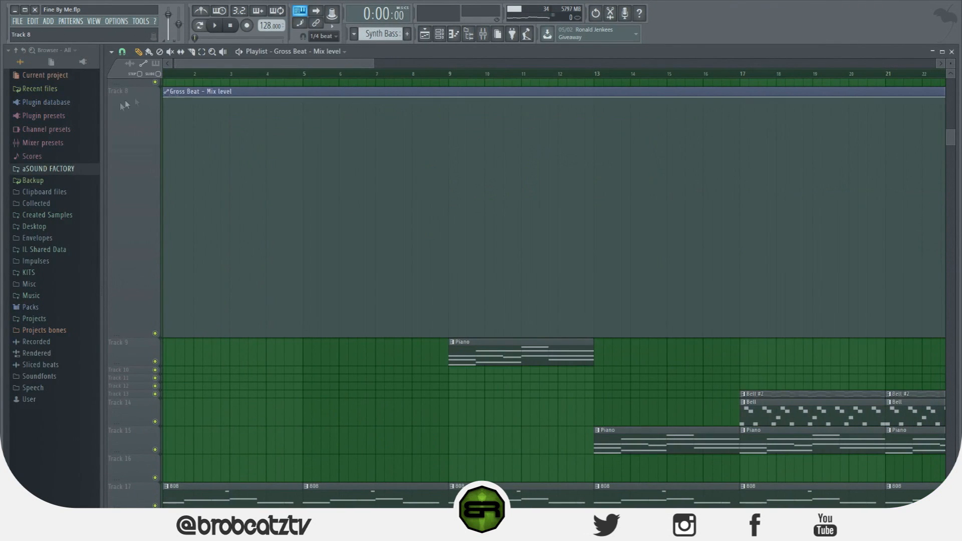
pyautogui.moveTo(119, 337); pyautogui.dragTo(138, 122)
pyautogui.scroll(3, 510, 244)
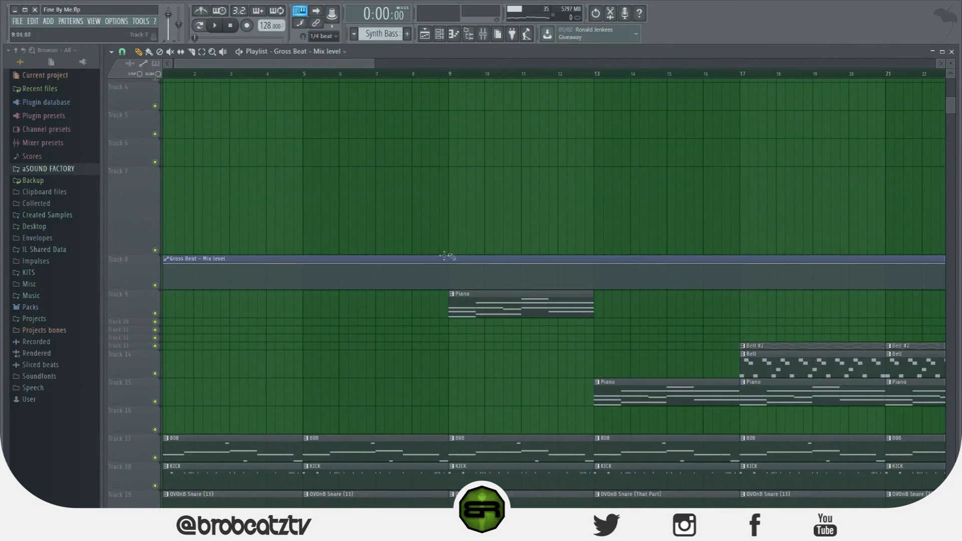
# - Shape the Piano's mix level automation to stay at zero until bar 9 and jump straight to the maximum there
pyautogui.press('space')
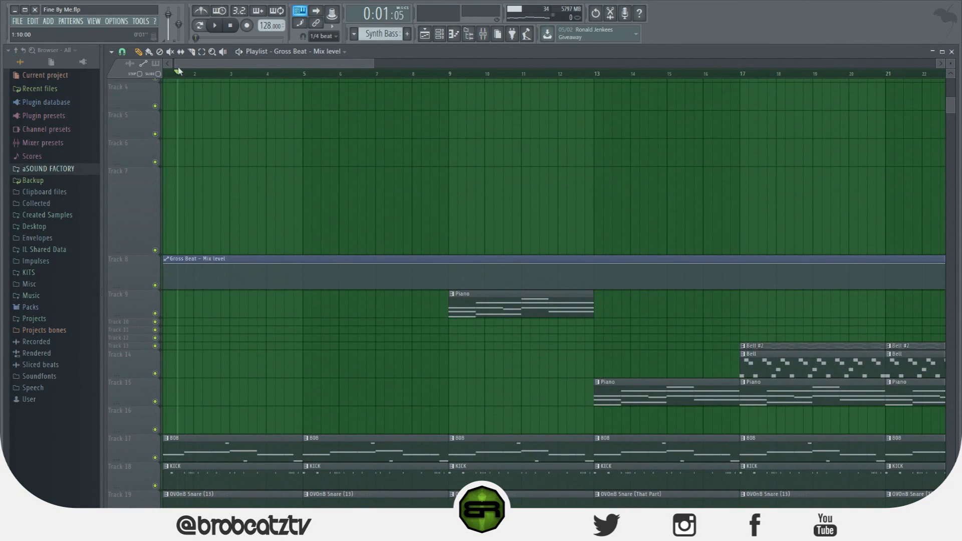
pyautogui.moveTo(165, 264); pyautogui.dragTo(201, 299)
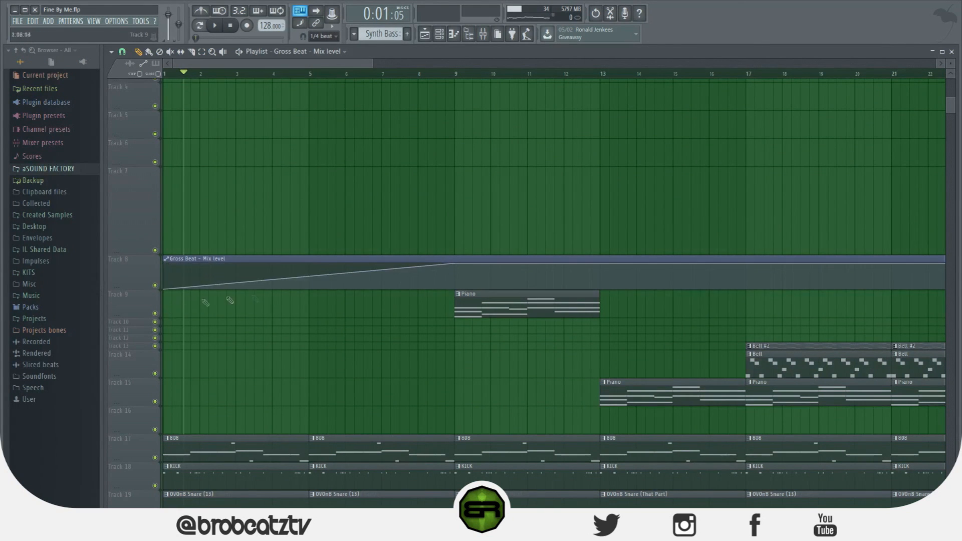
pyautogui.rightClick(439, 286)
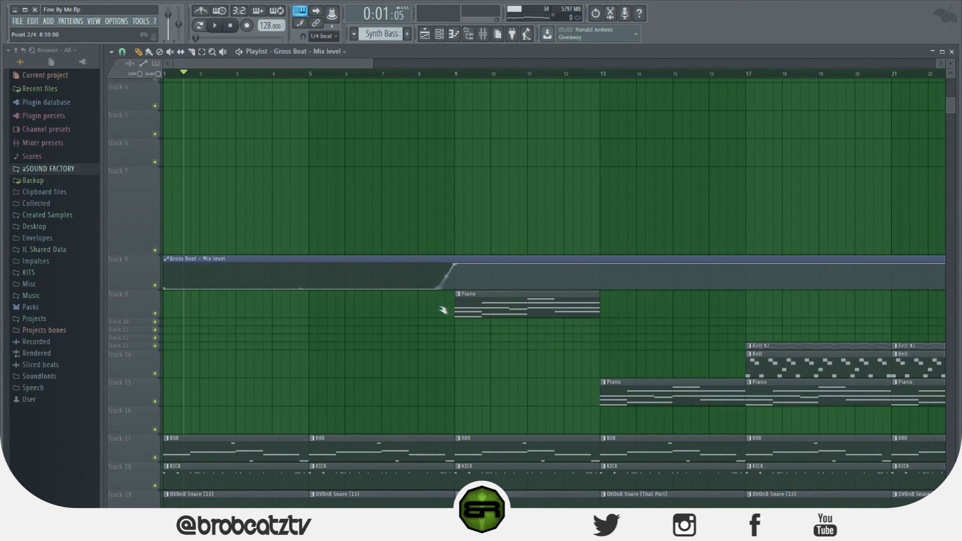
# - Play the arrangement from just before bar 9 and check the Piano's Gross Beat mix level in the mixer
pyautogui.click(444, 74)
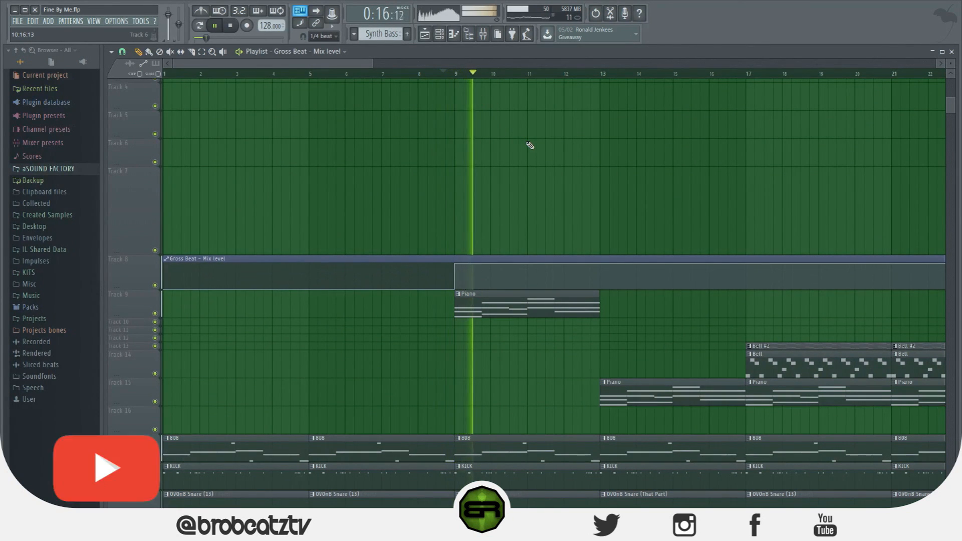
pyautogui.click(484, 36)
pyautogui.press('space')
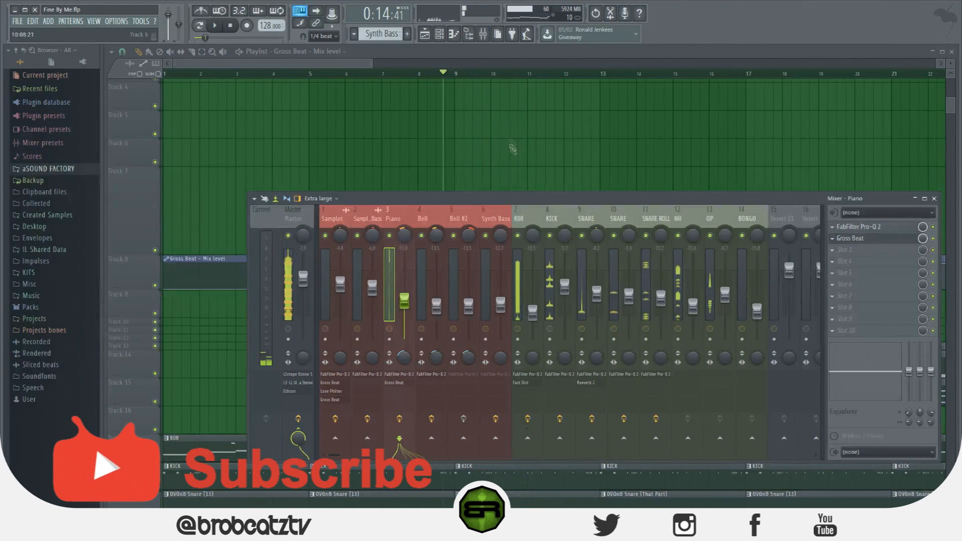
# - Solo Track 9 together with the Track 8 mix level automation and play the piano from just before bar 9
pyautogui.scroll(3, 505, 231)
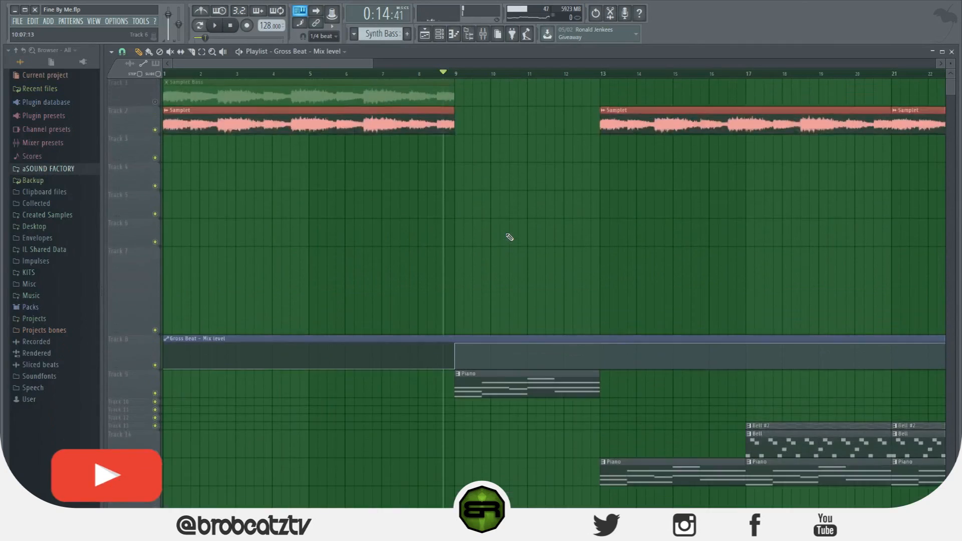
pyautogui.scroll(-8, 509, 235)
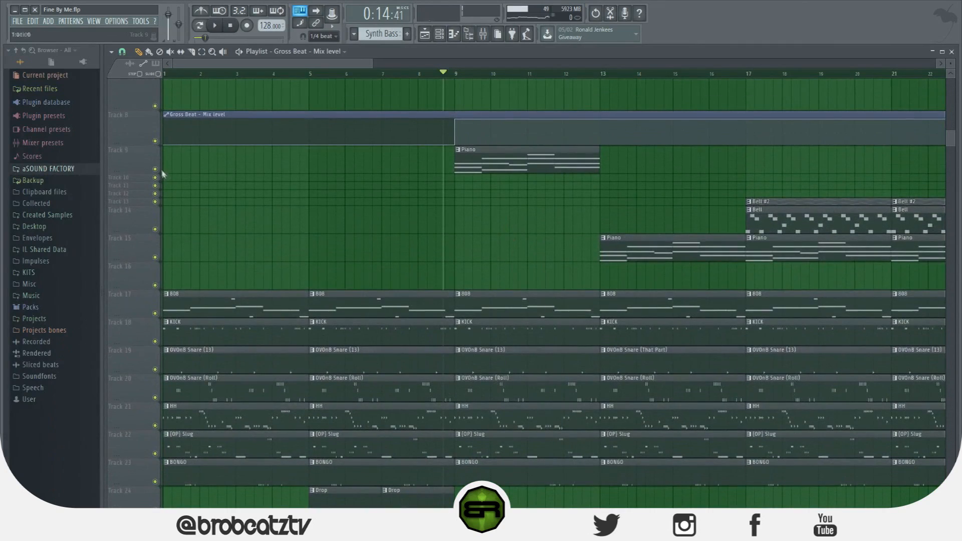
pyautogui.rightClick(154, 169)
pyautogui.click(155, 141)
pyautogui.scroll(5, 451, 146)
pyautogui.press('space')
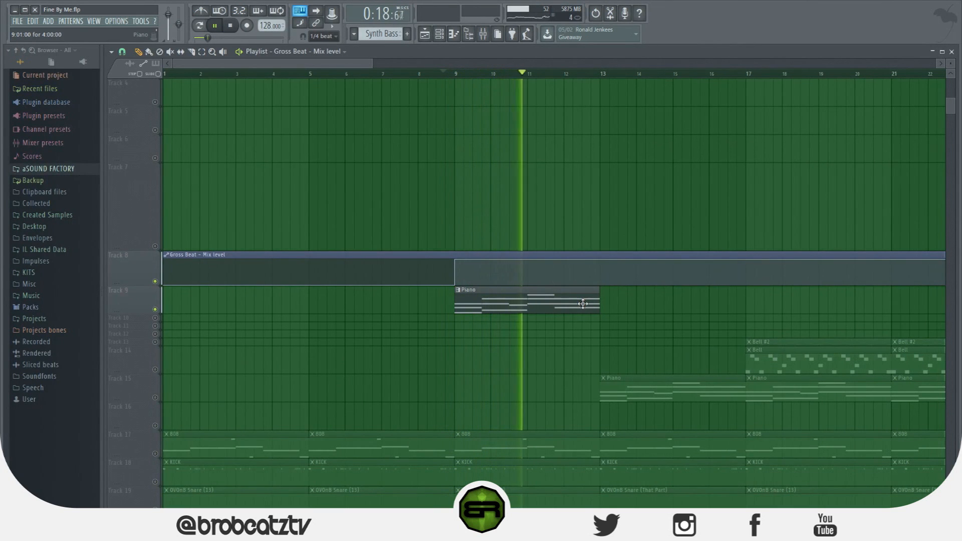
pyautogui.scroll(-1, 583, 304)
pyautogui.press('space')
pyautogui.press('space')
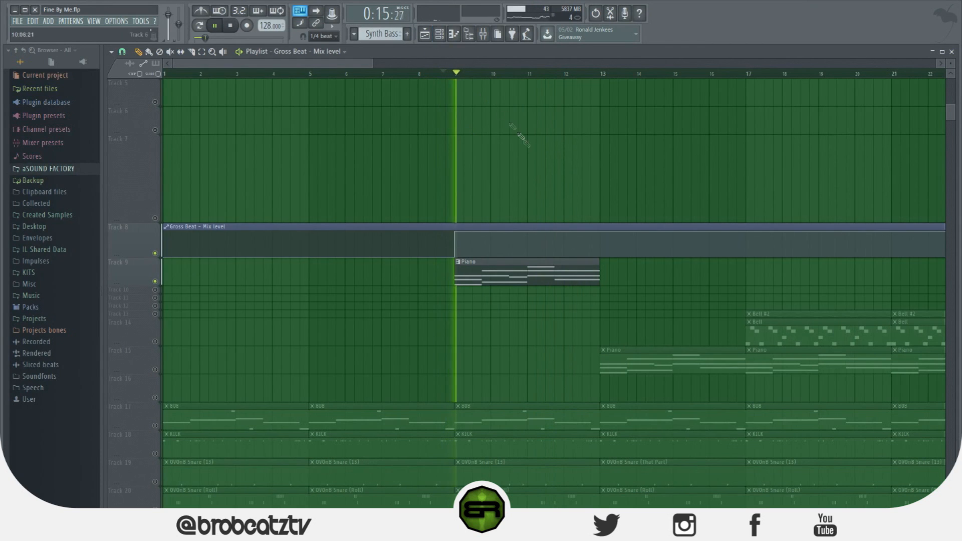
pyautogui.press('space')
# - Set the low ends of both ramps in the Piano's Gross Beat time envelope to level 1, and play the result
pyautogui.click(490, 42)
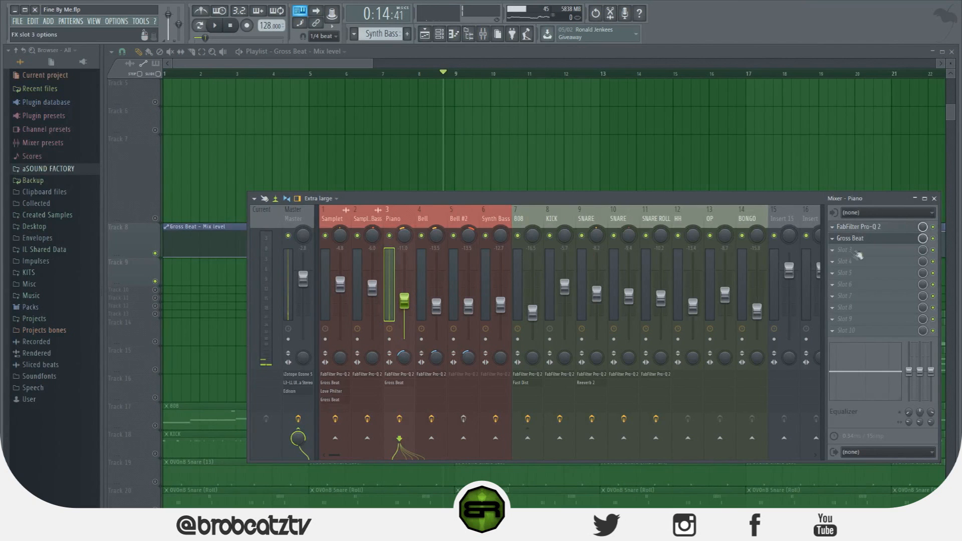
pyautogui.click(878, 241)
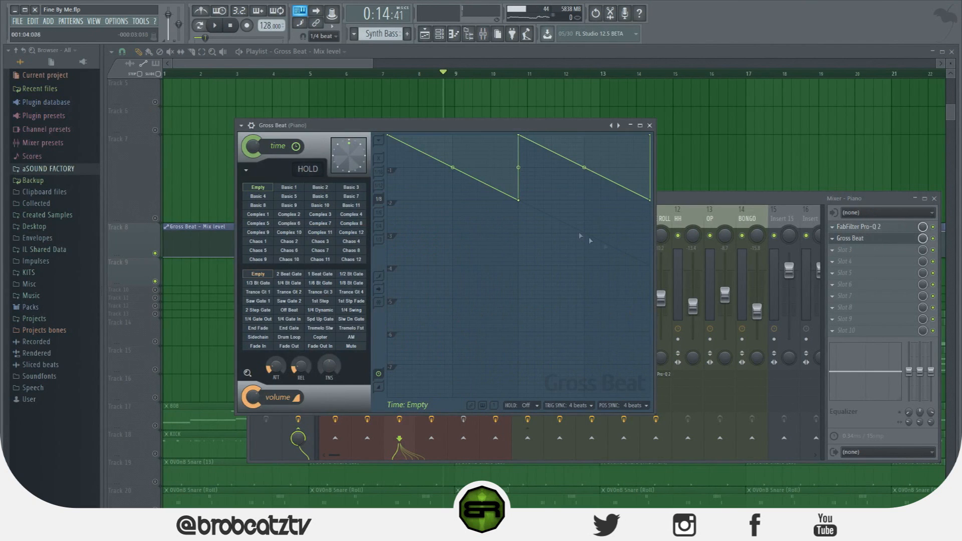
pyautogui.moveTo(520, 201); pyautogui.dragTo(519, 168)
pyautogui.press('space')
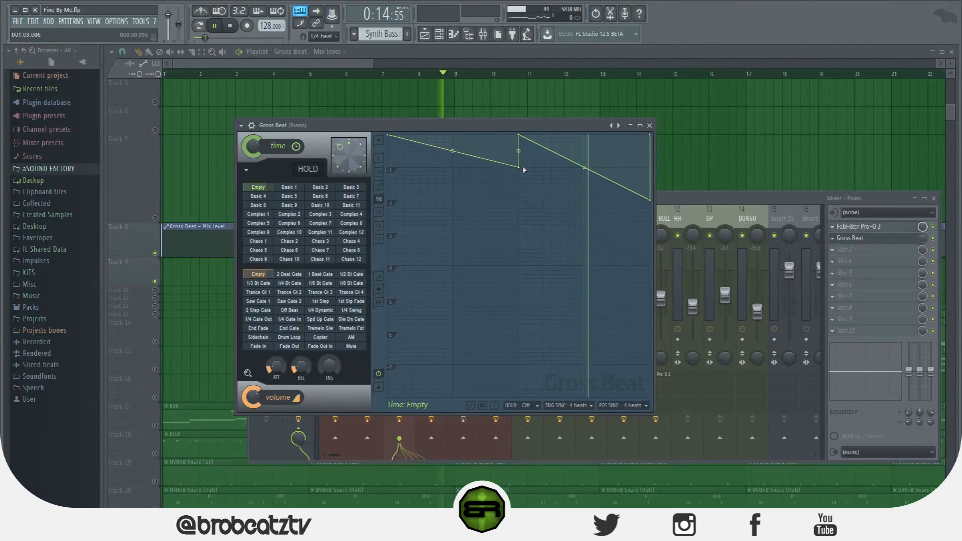
pyautogui.press('space')
pyautogui.moveTo(645, 201); pyautogui.dragTo(652, 178)
pyautogui.press('F12')
pyautogui.press('space')
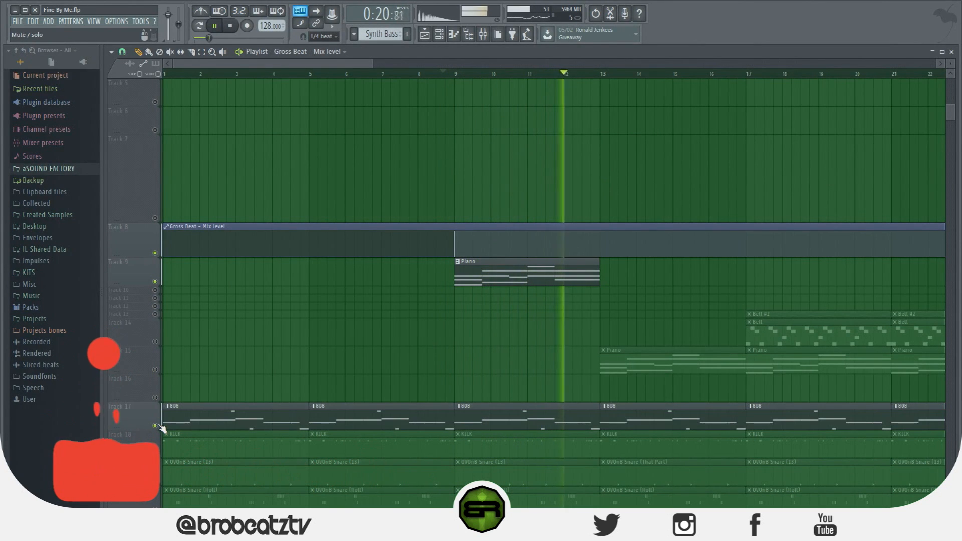
pyautogui.press('space')
# - Add a second Piano clip at bar 13 on Track 9, select bars 9 to 17 and play them
pyautogui.scroll(-2, 203, 405)
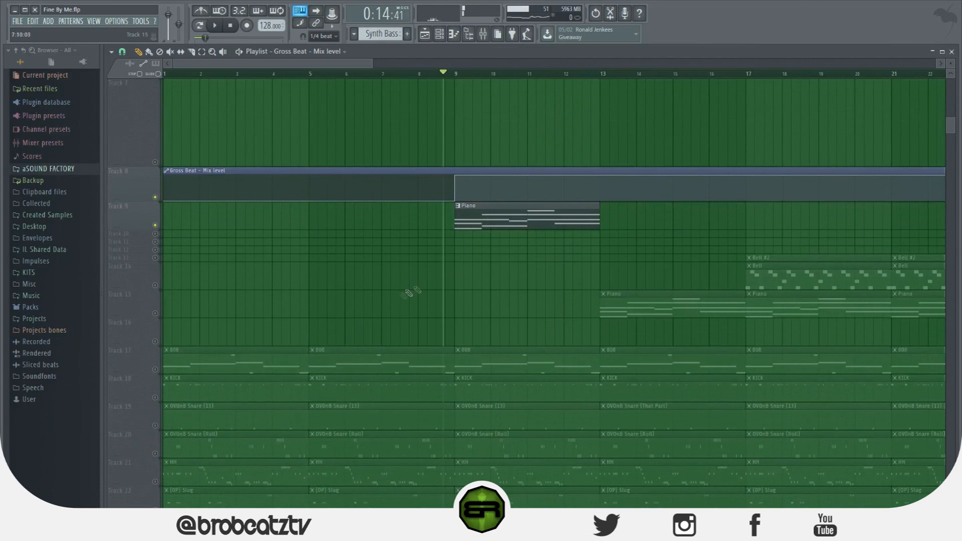
pyautogui.click(603, 213)
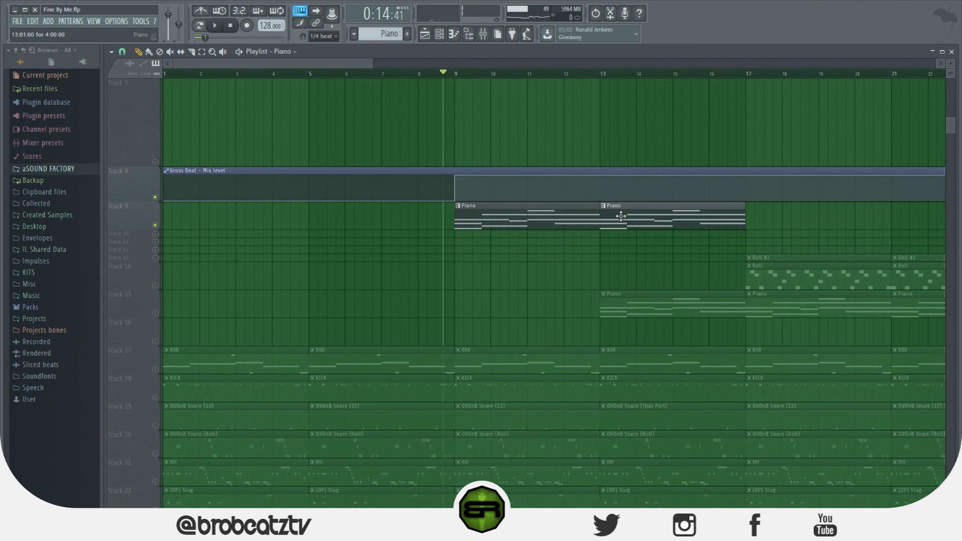
pyautogui.moveTo(455, 77); pyautogui.dragTo(743, 144)
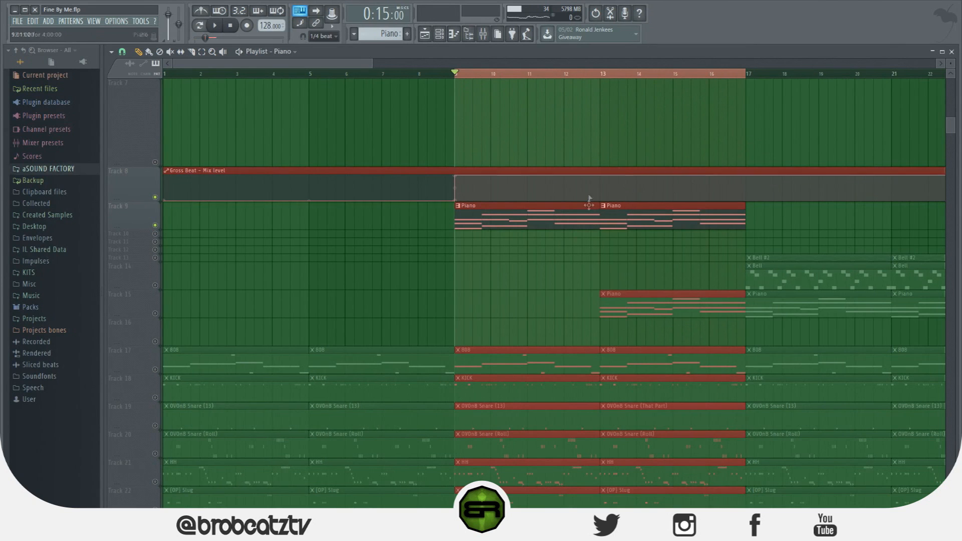
pyautogui.click(710, 252)
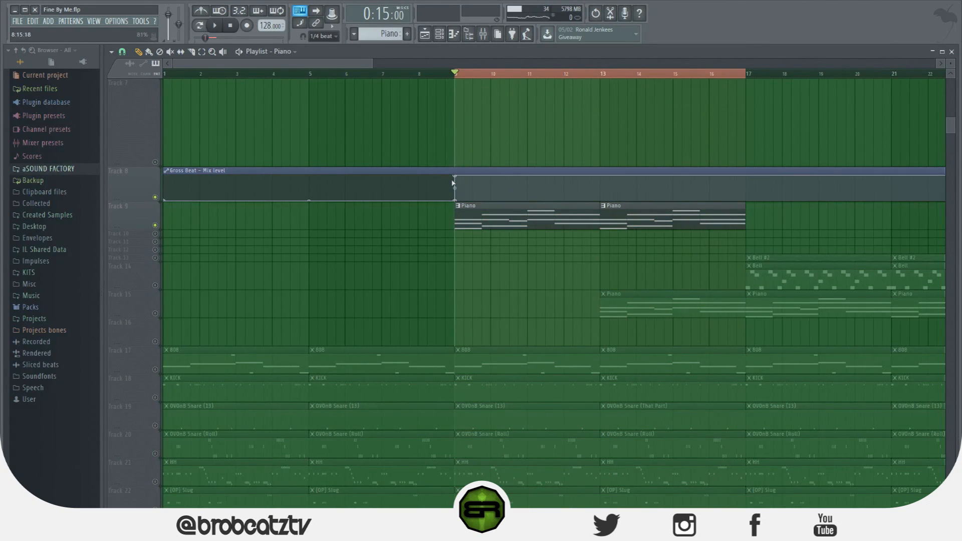
pyautogui.press('space')
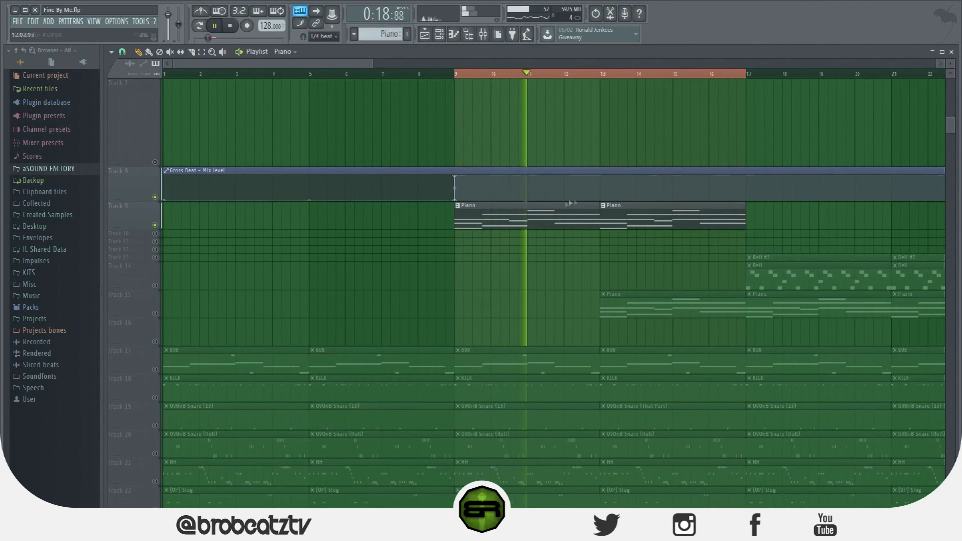
pyautogui.press('space')
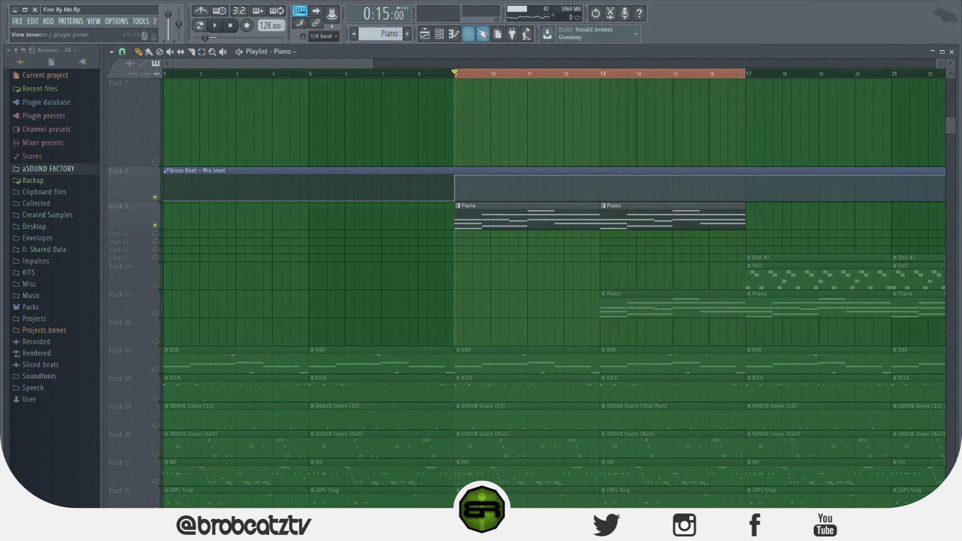
# - Examine the mixer's disk recording options for rendering armed tracks to wave files, and play the selected bars briefly
pyautogui.click(483, 34)
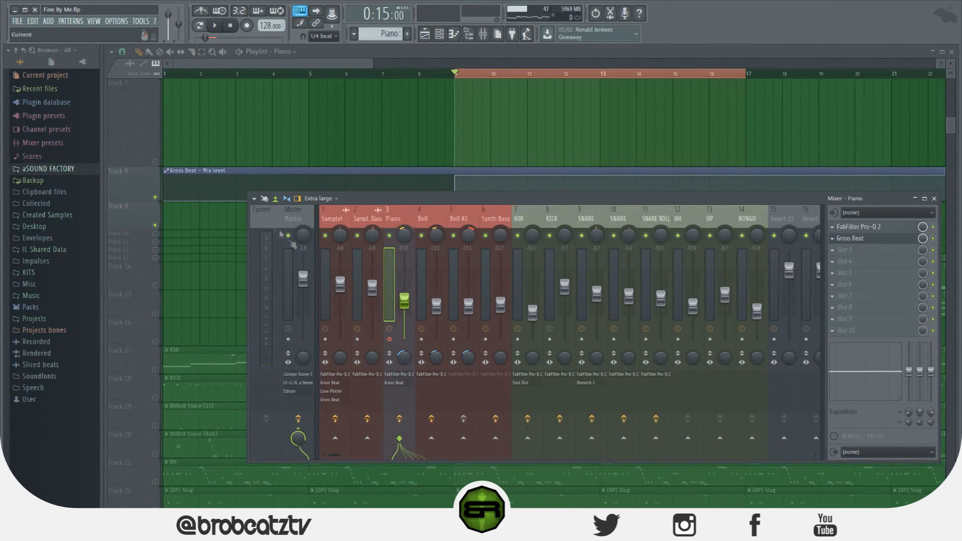
pyautogui.click(254, 198)
pyautogui.moveTo(341, 219)
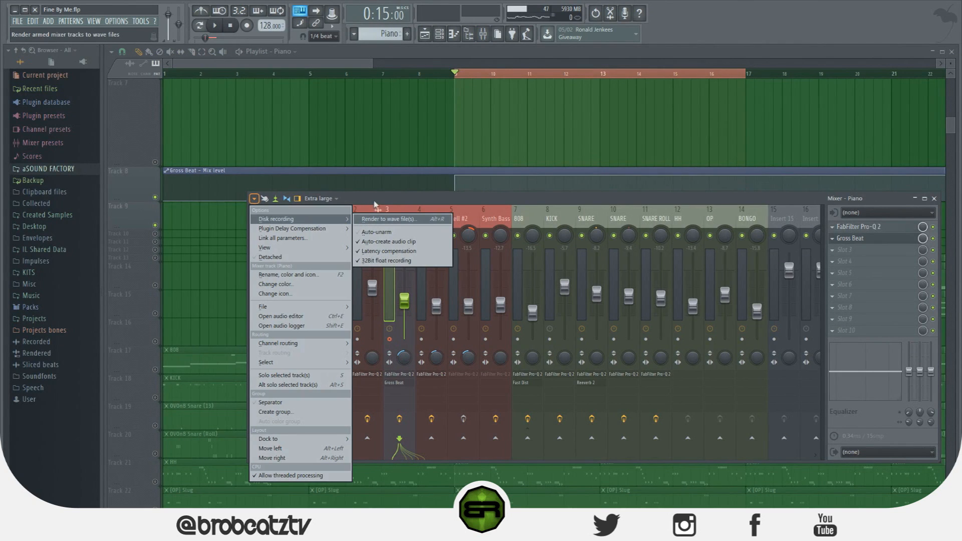
pyautogui.press('Escape')
pyautogui.press('F9')
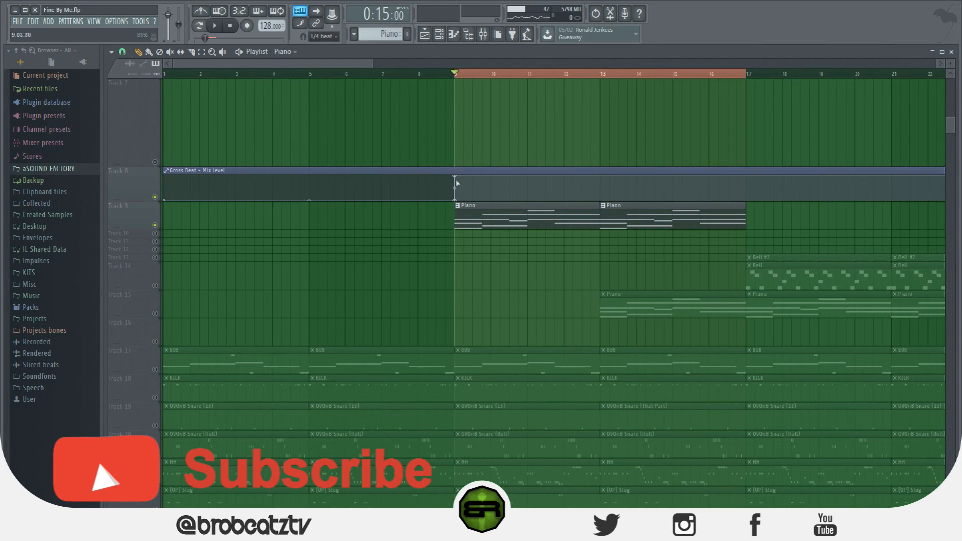
pyautogui.press('space')
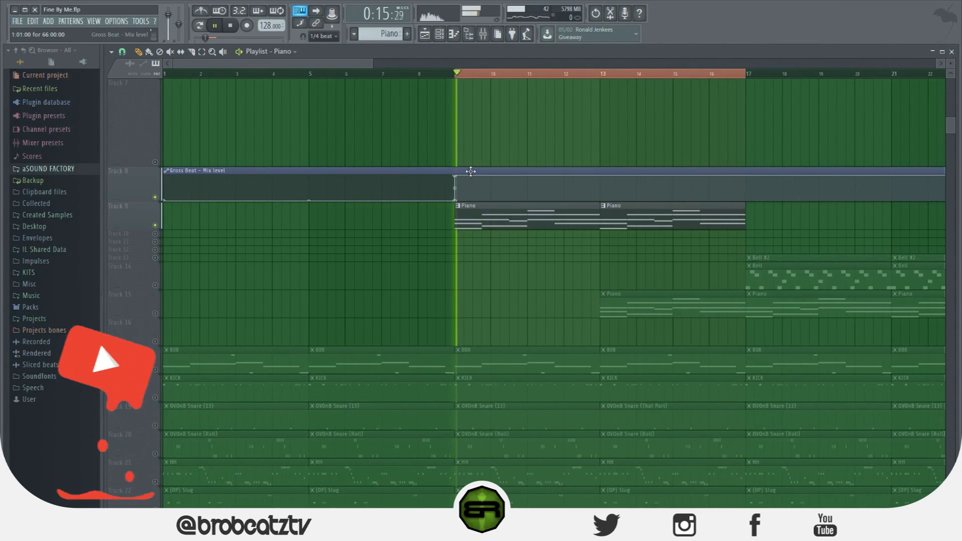
pyautogui.press('space')
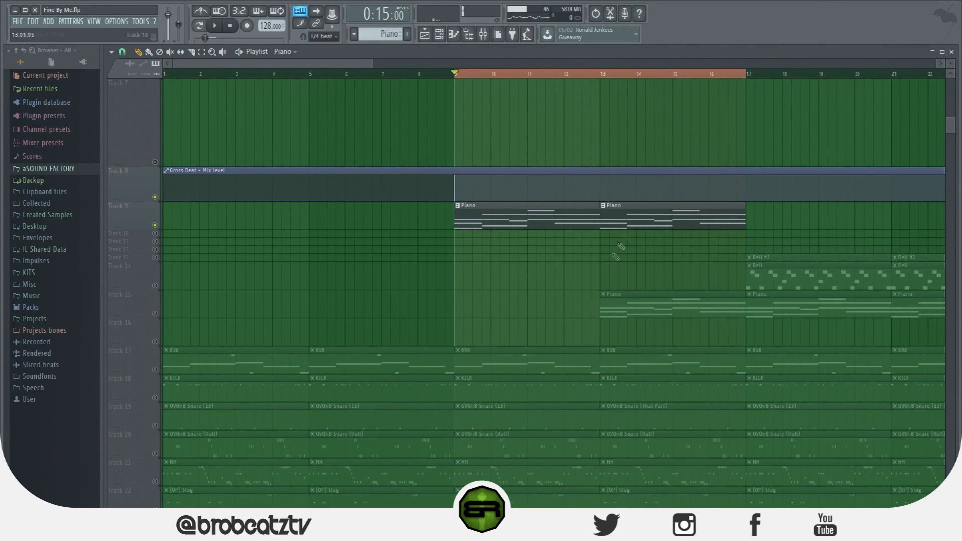
# - Move the bar 9 Piano clip to Track 15, clear Track 9 and unsolo the playlist tracks
pyautogui.moveTo(627, 221); pyautogui.dragTo(564, 312)
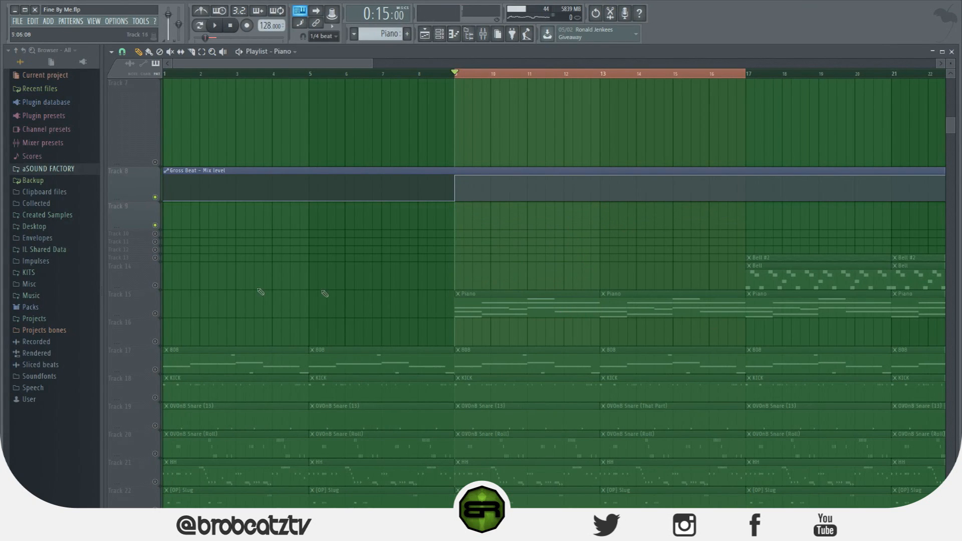
pyautogui.click(154, 314)
# - Play bars 9 to 17 of the full arrangement and look over the tracks
pyautogui.press('space')
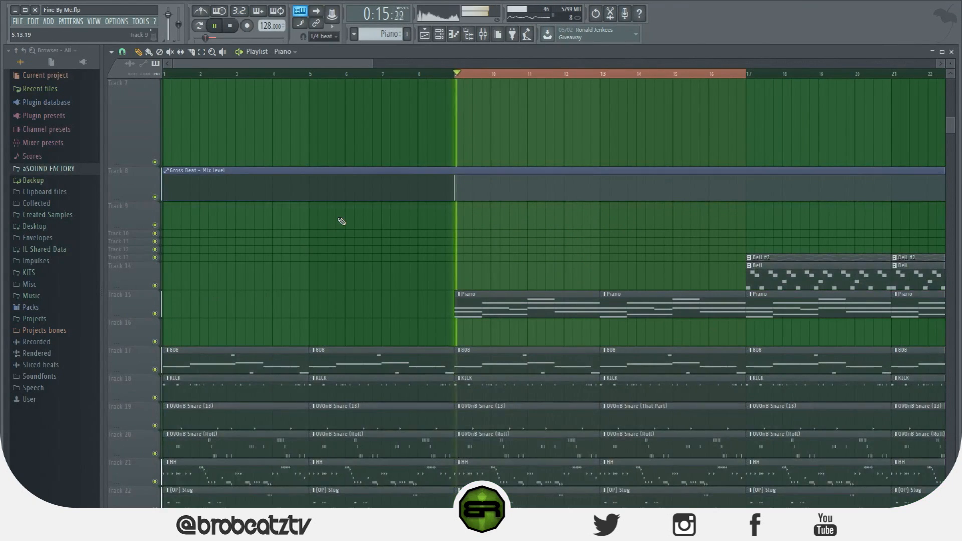
pyautogui.scroll(-5, 600, 182)
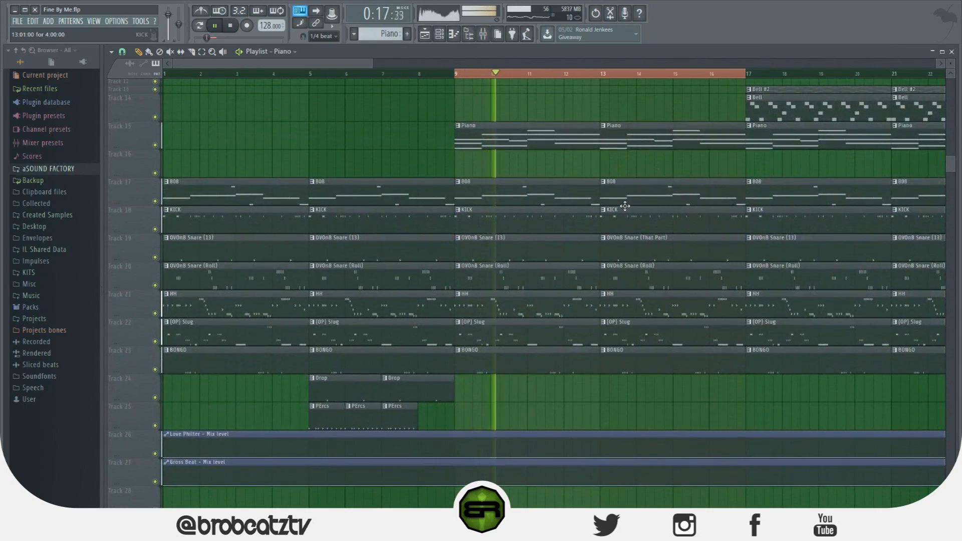
pyautogui.scroll(6, 624, 206)
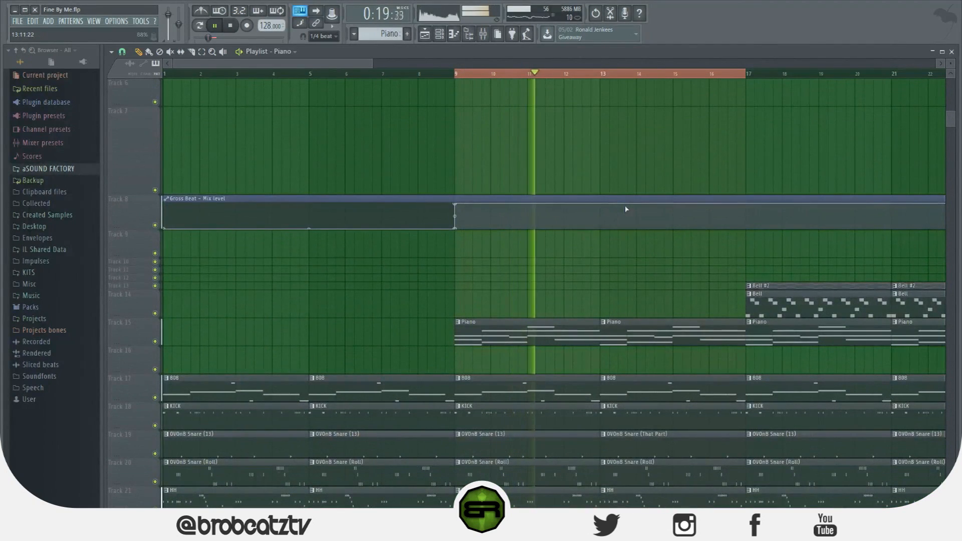
pyautogui.scroll(4, 627, 209)
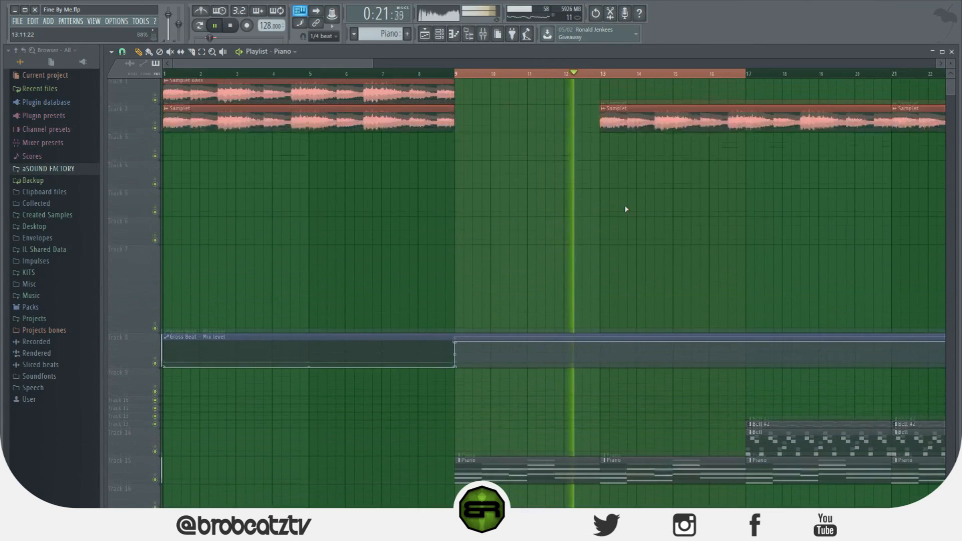
pyautogui.scroll(-4, 628, 210)
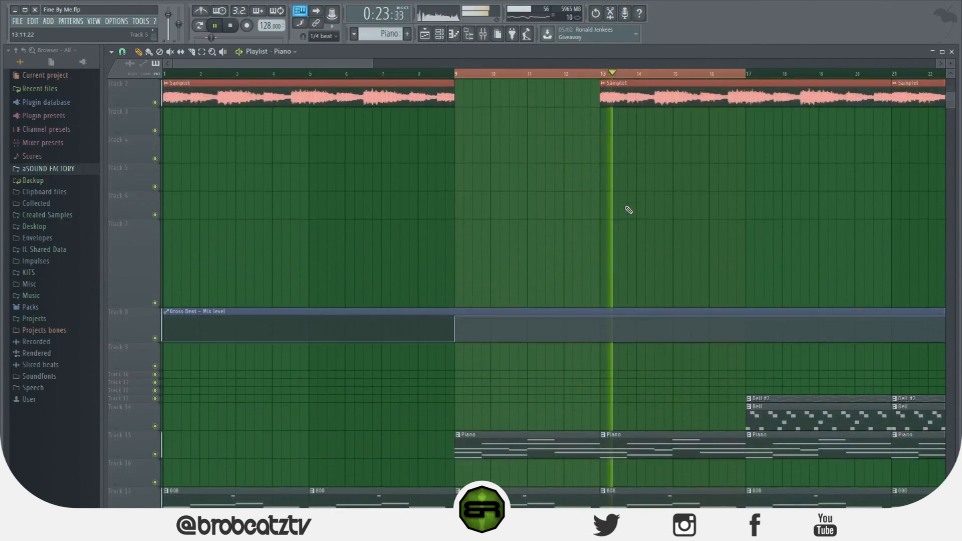
pyautogui.press('space')
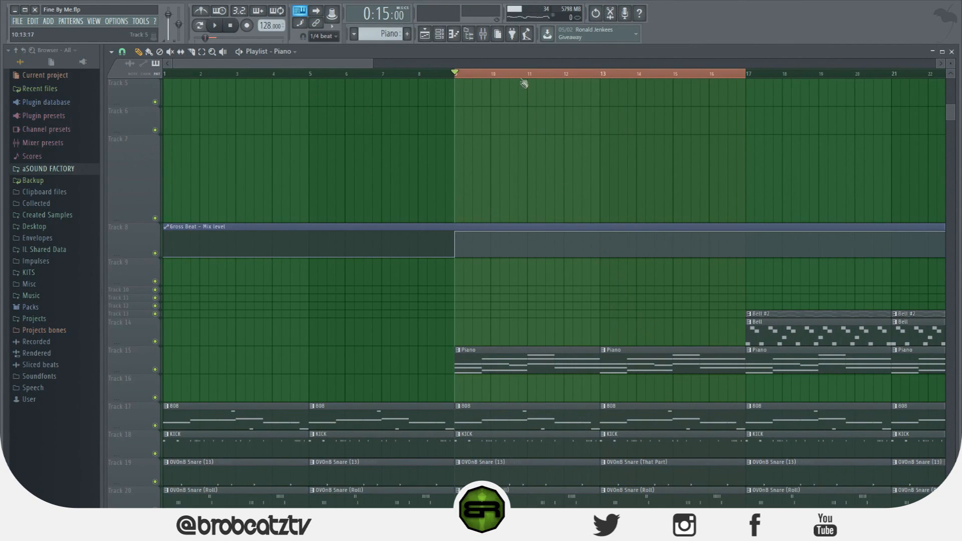
# - Open the Piano's Gross Beat and examine its envelope point options, the time offset pad and the attack control
pyautogui.click(483, 33)
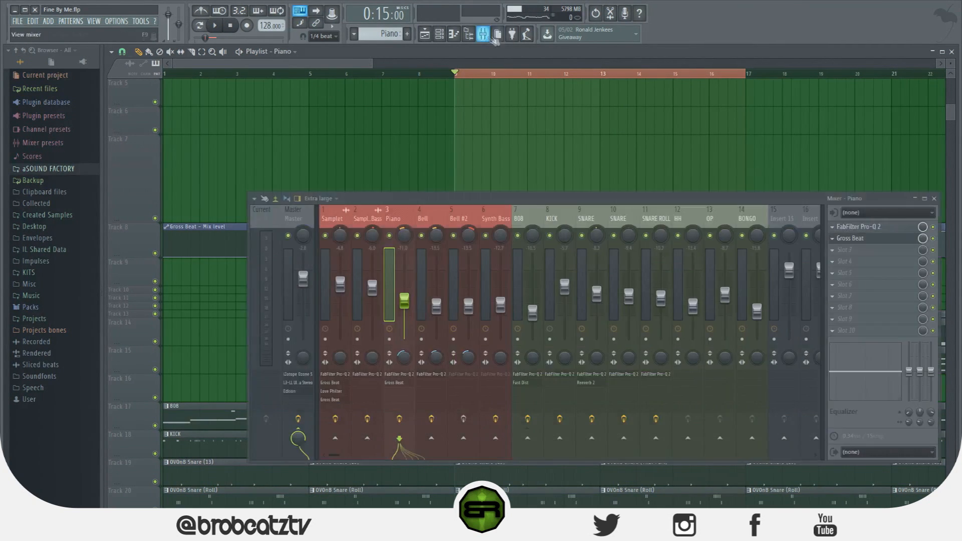
pyautogui.rightClick(846, 243)
pyautogui.click(846, 238)
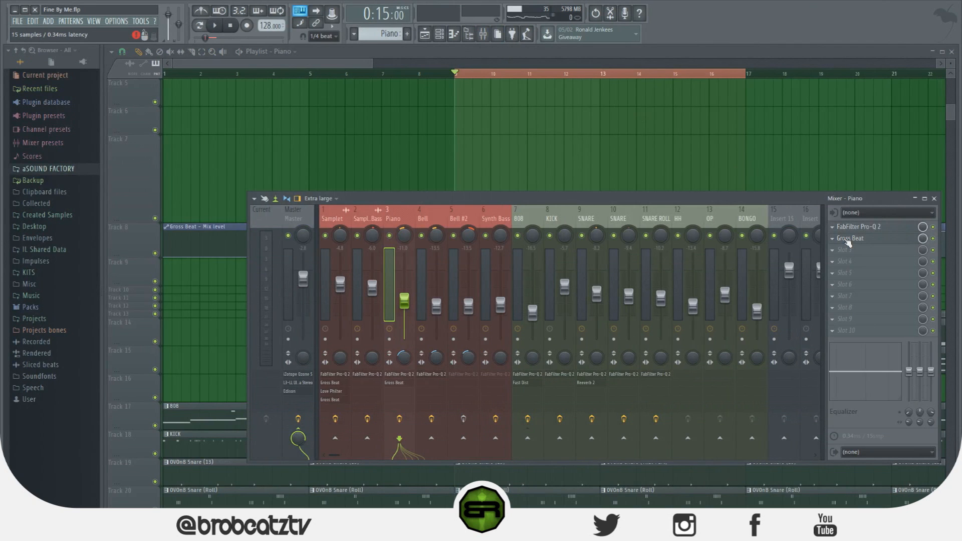
pyautogui.rightClick(519, 167)
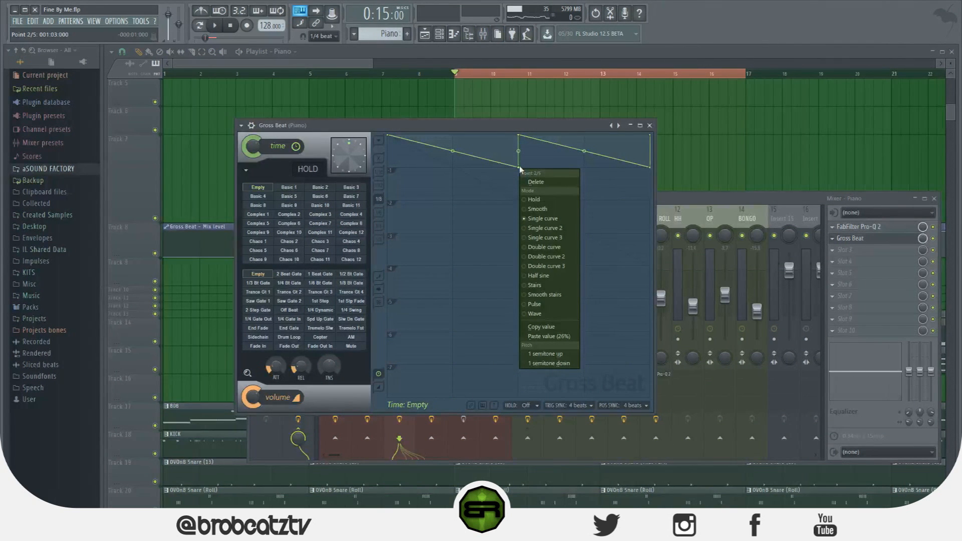
pyautogui.click(423, 184)
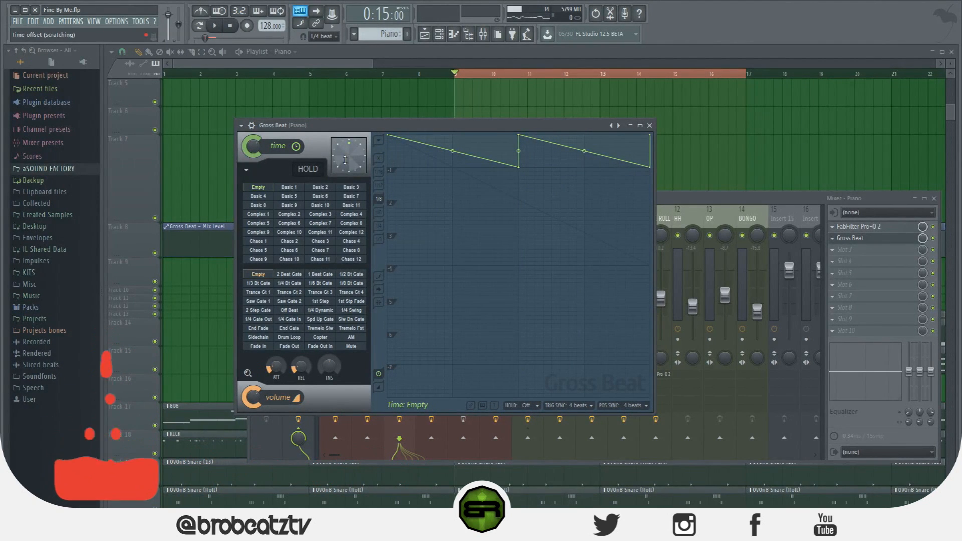
pyautogui.rightClick(278, 367)
pyautogui.click(271, 363)
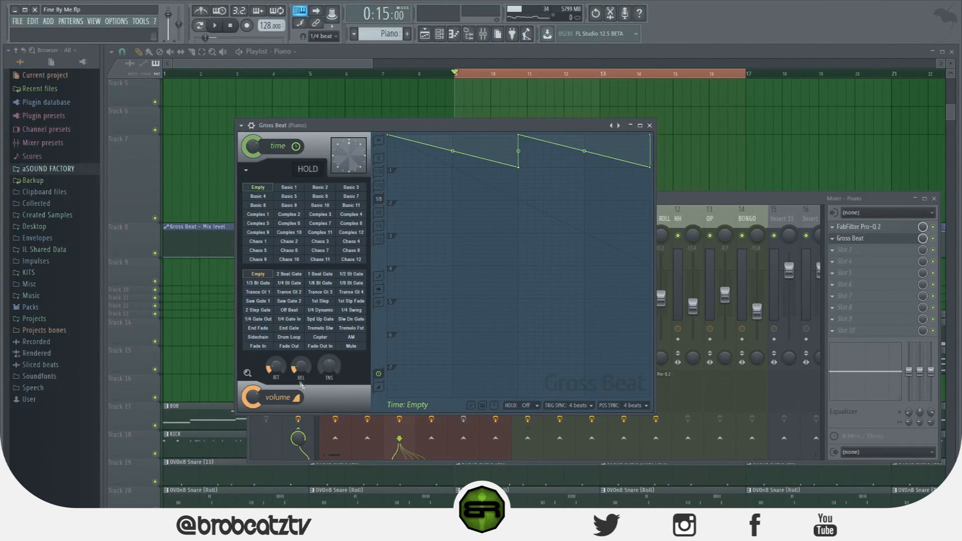
# - Preview several Gross Beat time slots, from Basic 6 to Complex 6, and return to the Empty slot
pyautogui.click(321, 196)
pyautogui.click(320, 205)
pyautogui.click(289, 214)
pyautogui.click(271, 223)
pyautogui.click(283, 224)
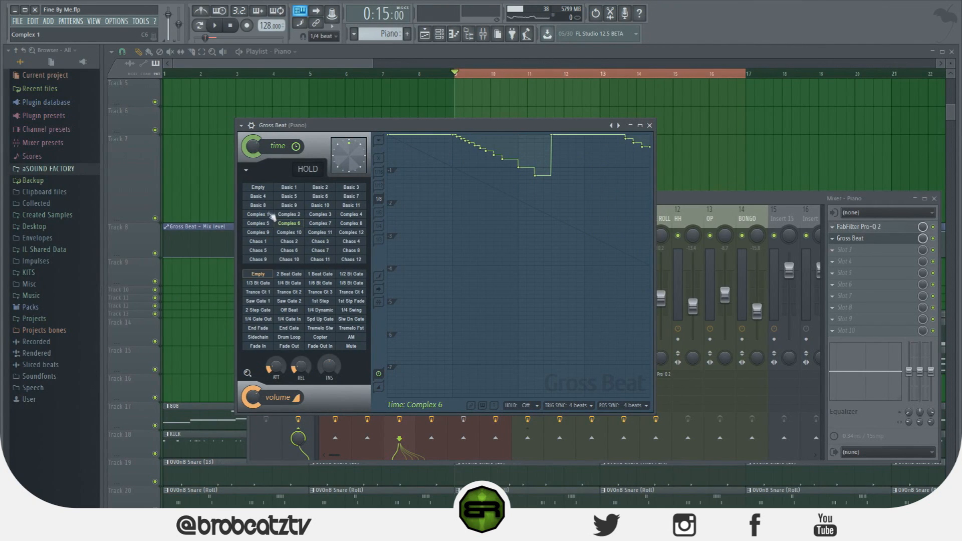
pyautogui.click(260, 188)
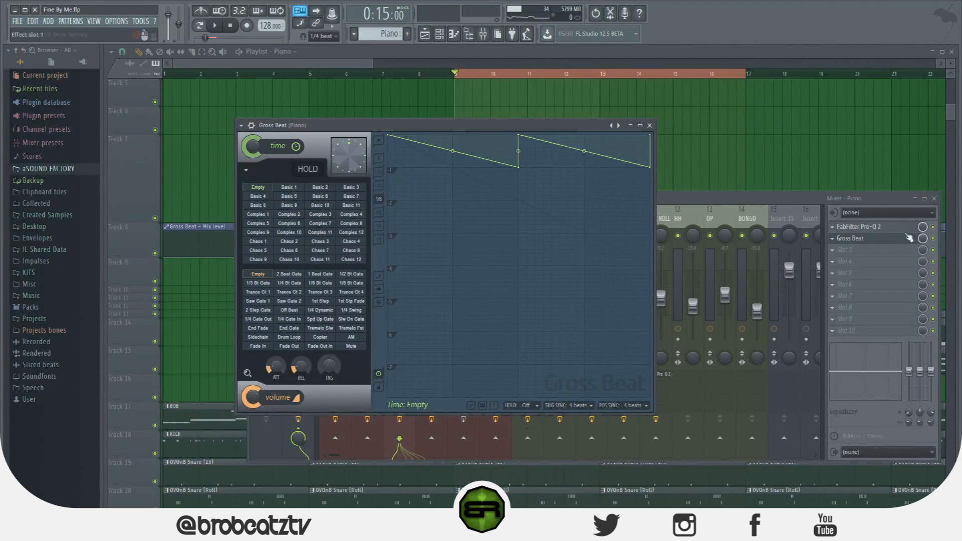
# - Create a mix level automation clip over bars 9 to 17 for the Piano's Gross Beat, and duplicate the effect into slot 3
pyautogui.rightClick(922, 240)
pyautogui.click(938, 307)
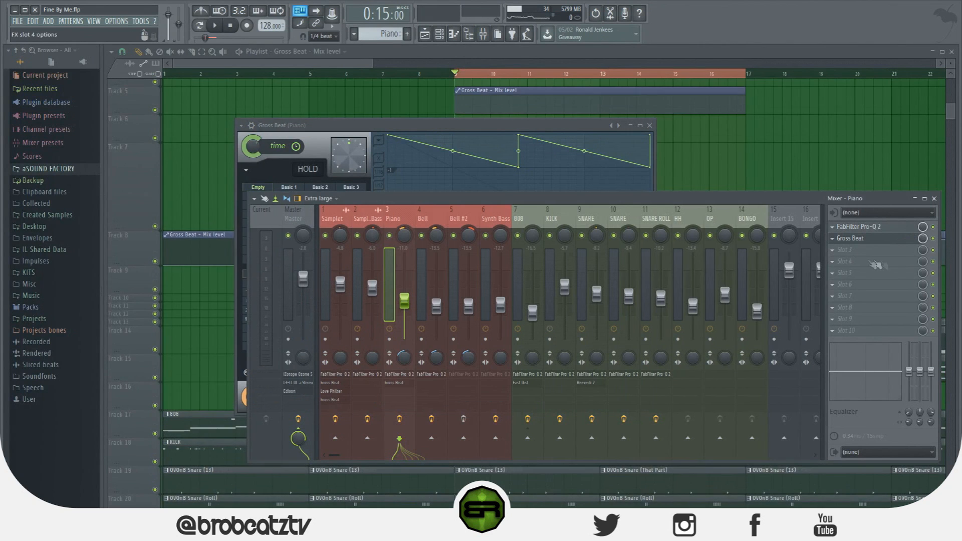
pyautogui.click(836, 244)
pyautogui.moveTo(846, 239); pyautogui.dragTo(845, 256)
pyautogui.moveTo(630, 255); pyautogui.dragTo(505, 250)
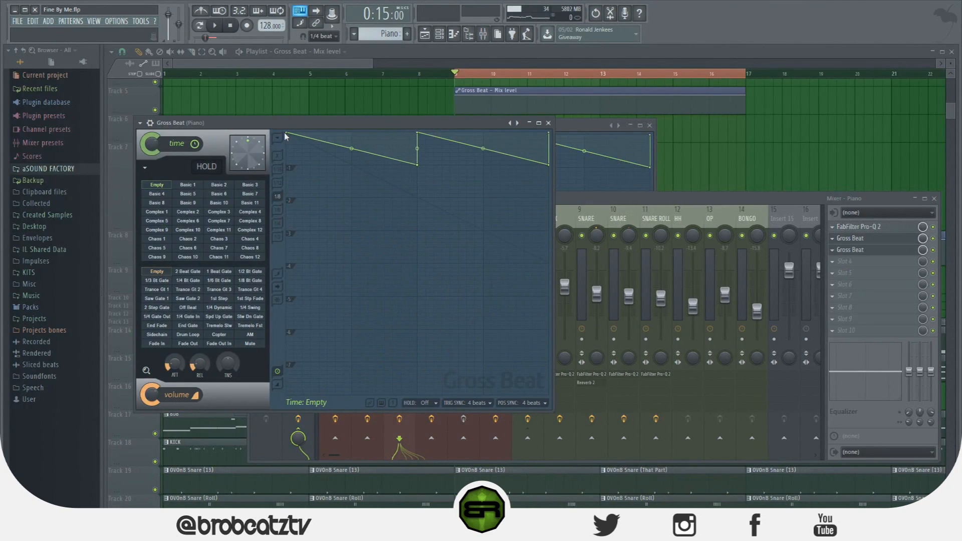
# - Reverse both time envelope ramps in the Piano's slot 3 Gross Beat so they rise, and create a mix level automation clip for it
pyautogui.moveTo(286, 134); pyautogui.dragTo(290, 163)
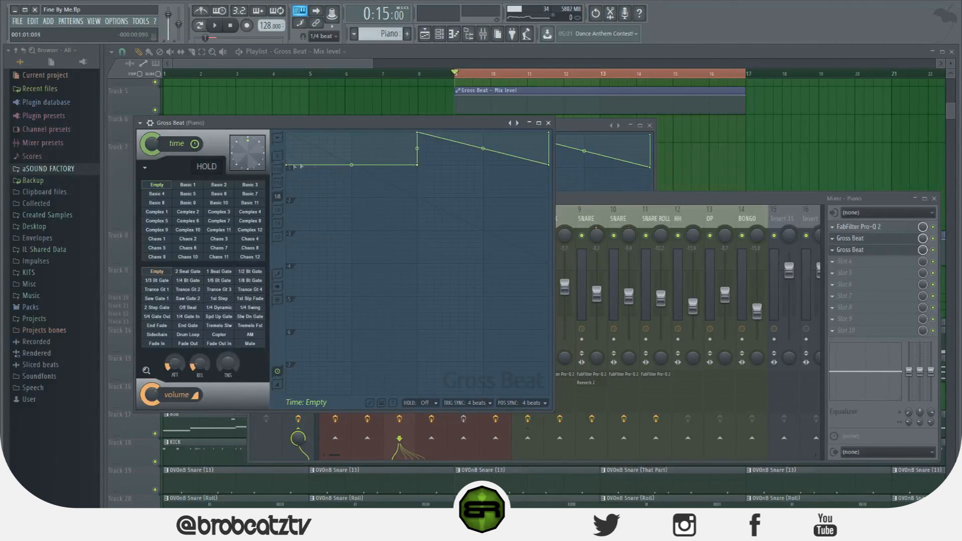
pyautogui.moveTo(420, 169); pyautogui.dragTo(419, 128)
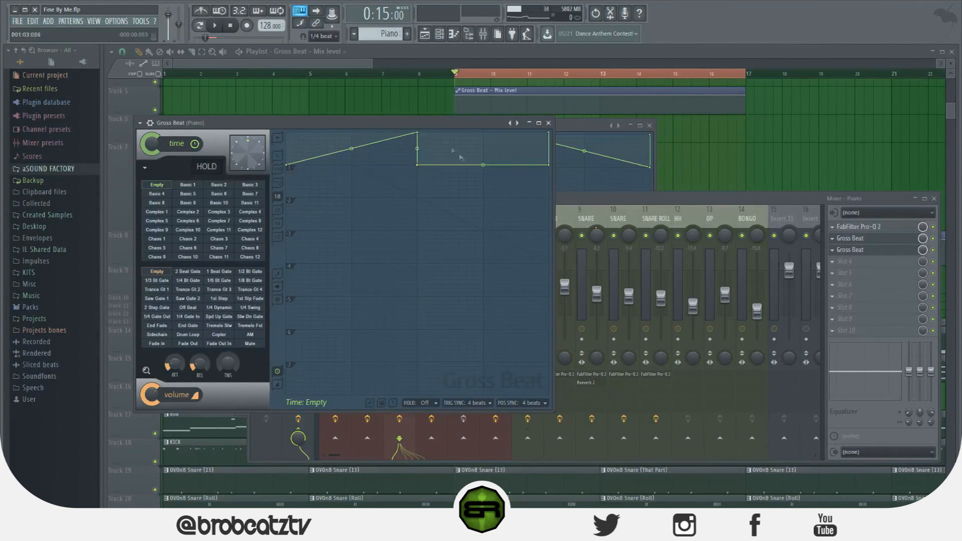
pyautogui.moveTo(548, 165); pyautogui.dragTo(555, 122)
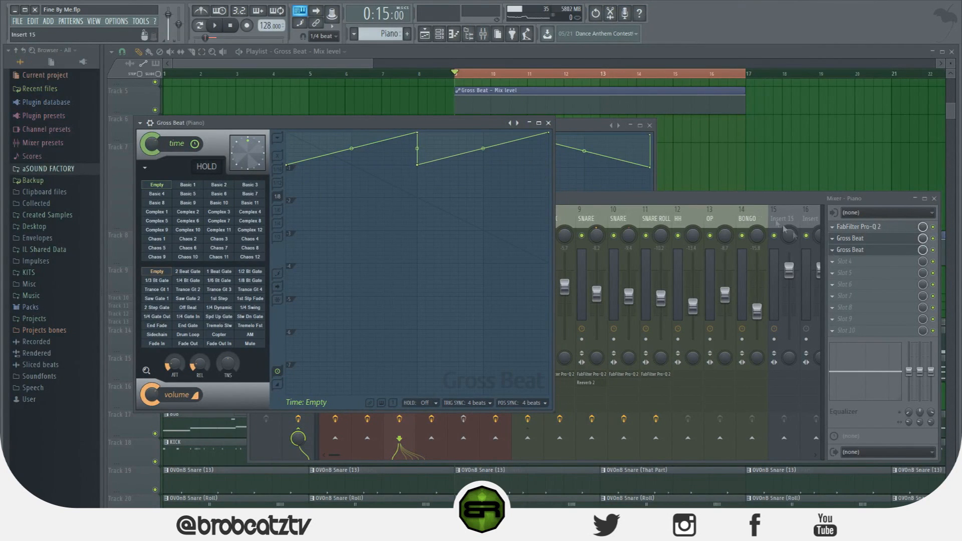
pyautogui.rightClick(920, 250)
pyautogui.click(937, 313)
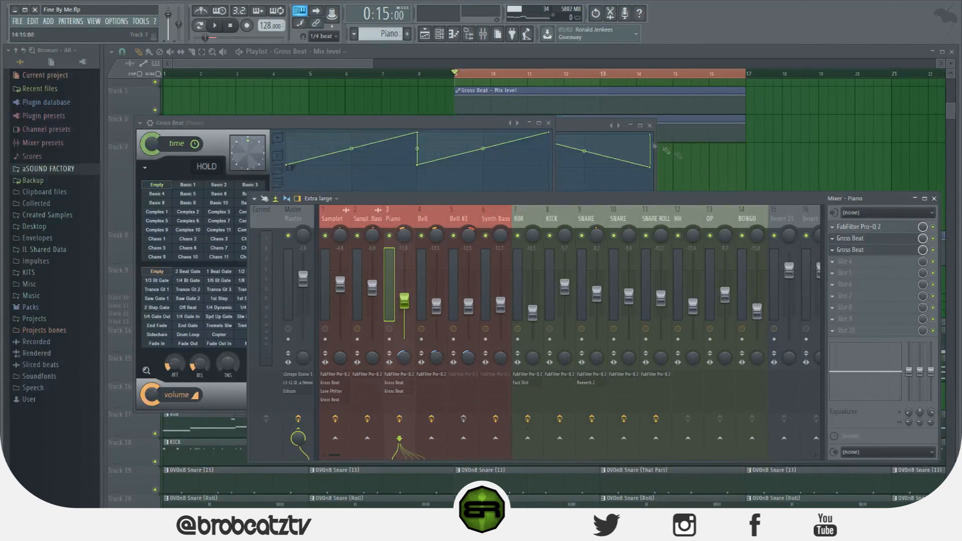
# - Delete the Gross Beat mix level clip on track 8 and play the loop from bar 9
pyautogui.click(549, 59)
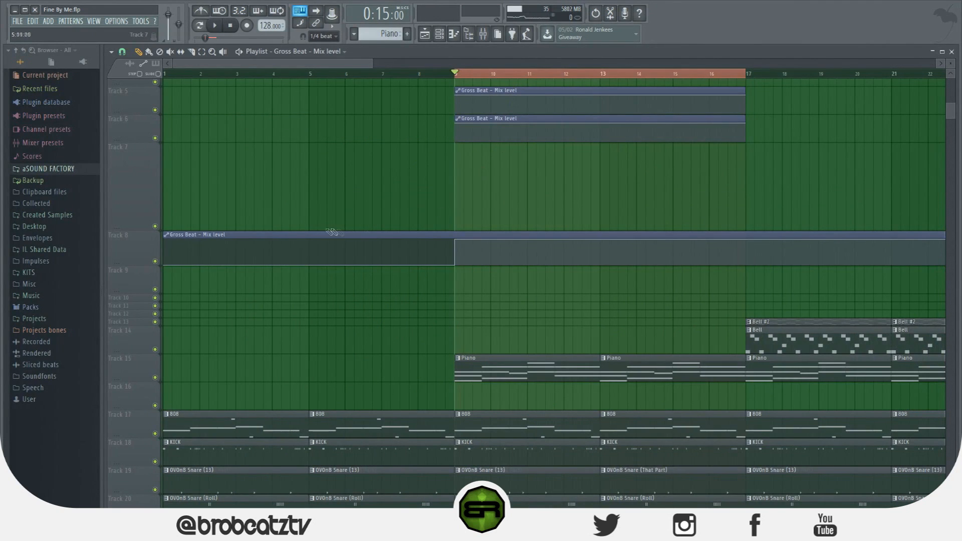
pyautogui.rightClick(425, 247)
pyautogui.press('space')
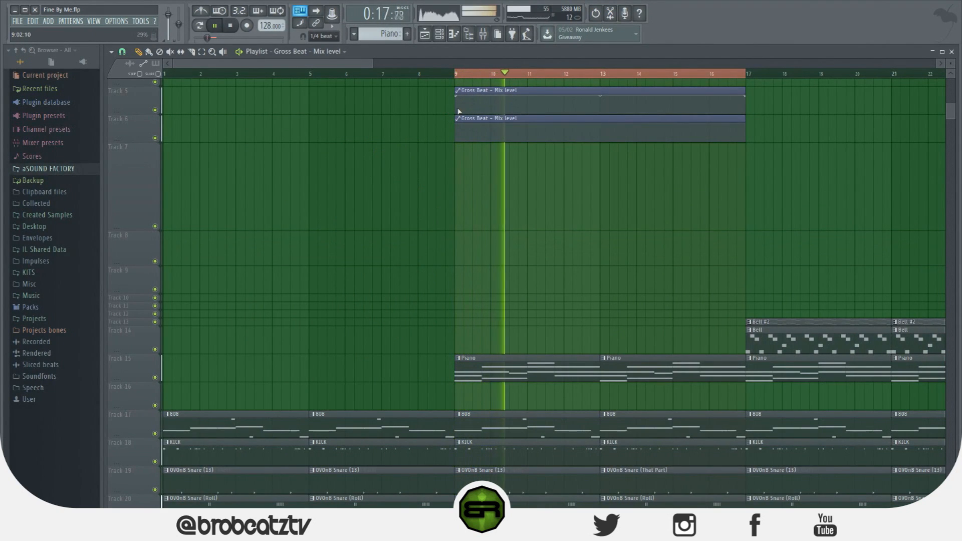
pyautogui.press('space')
# - Crossfade the two Gross Beat mix level clips between bars 10 and 11, dropping the second at bar 12, and play the result
pyautogui.scroll(3, 556, 112)
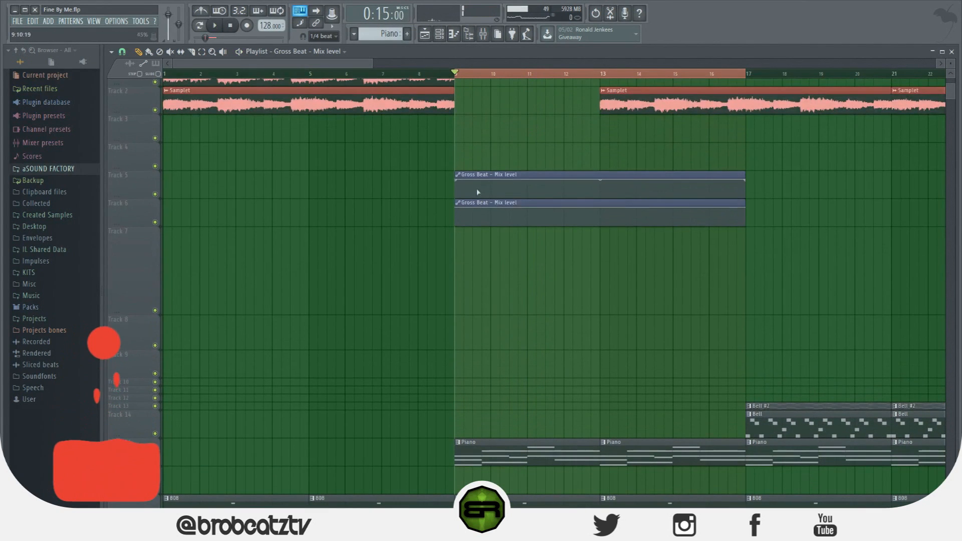
pyautogui.rightClick(494, 182)
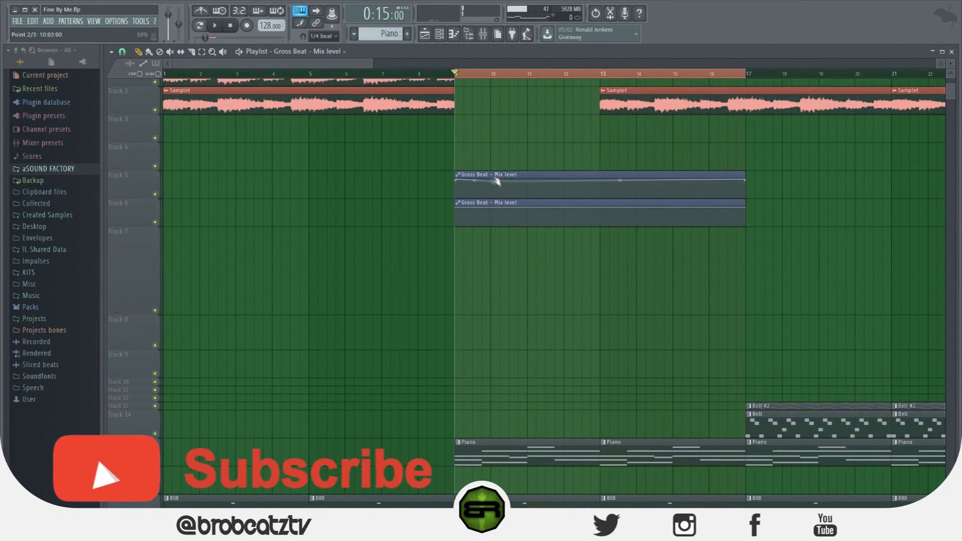
pyautogui.click(122, 52)
pyautogui.click(138, 206)
pyautogui.moveTo(491, 179); pyautogui.dragTo(579, 235)
pyautogui.moveTo(744, 180); pyautogui.dragTo(748, 248)
pyautogui.press('space')
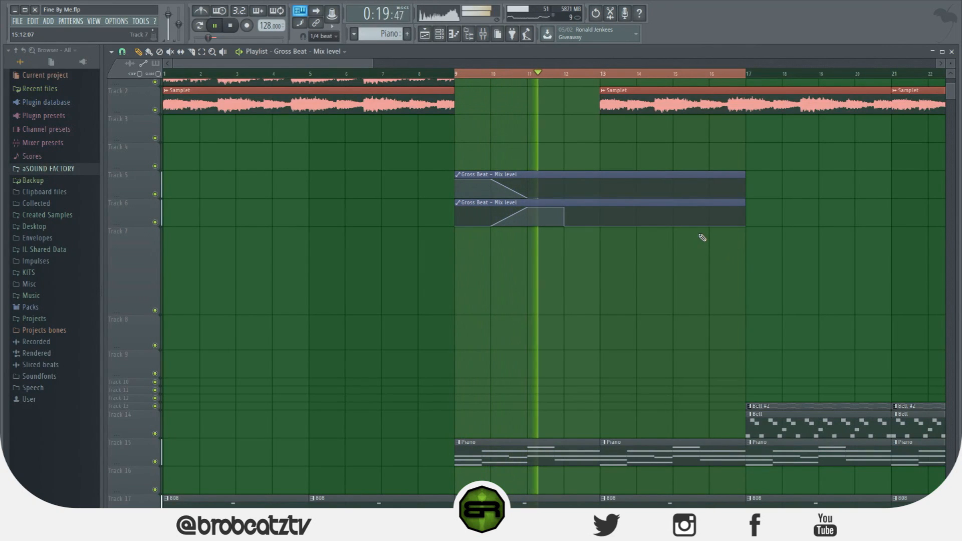
pyautogui.press('space')
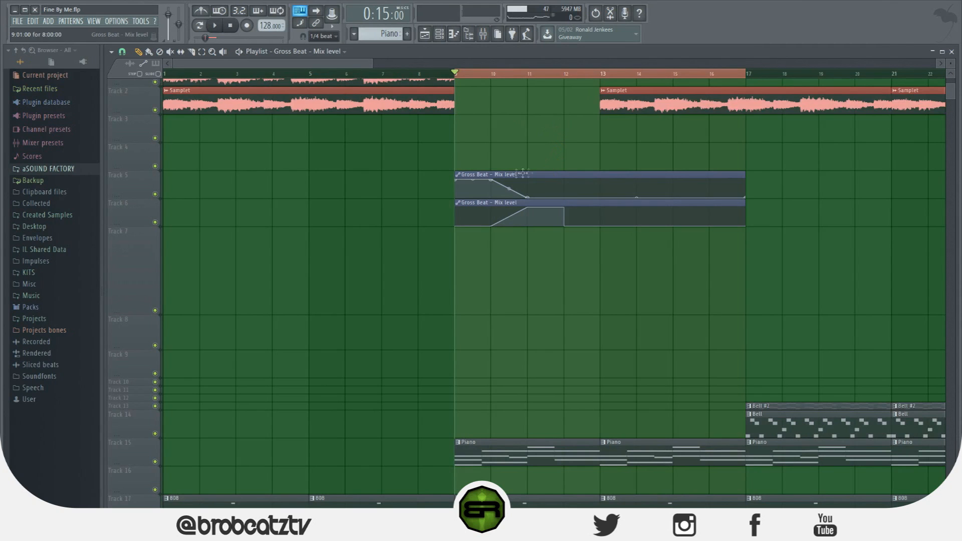
# - Delete both Gross Beat mix level clips from the playlist, show the automation channels and play the loop
pyautogui.click(460, 176)
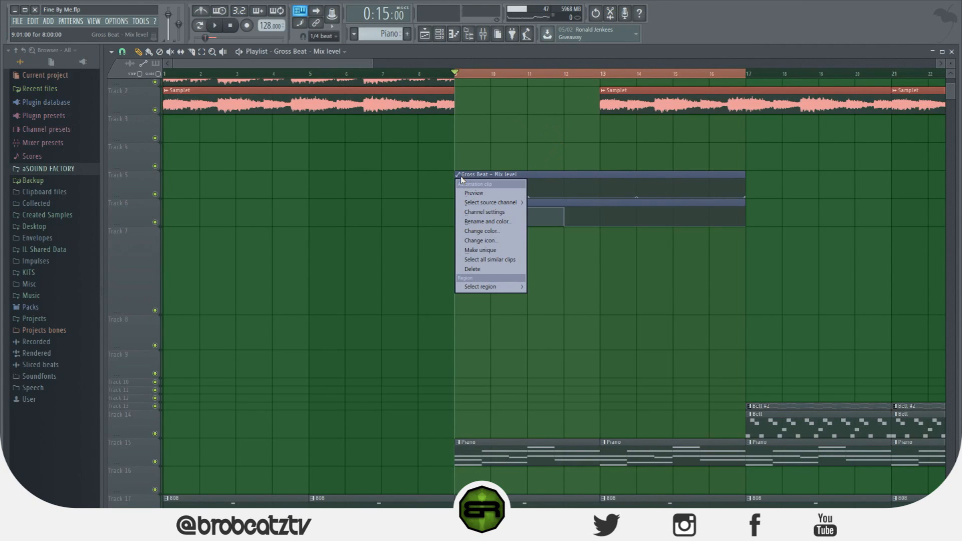
pyautogui.click(484, 160)
pyautogui.click(439, 34)
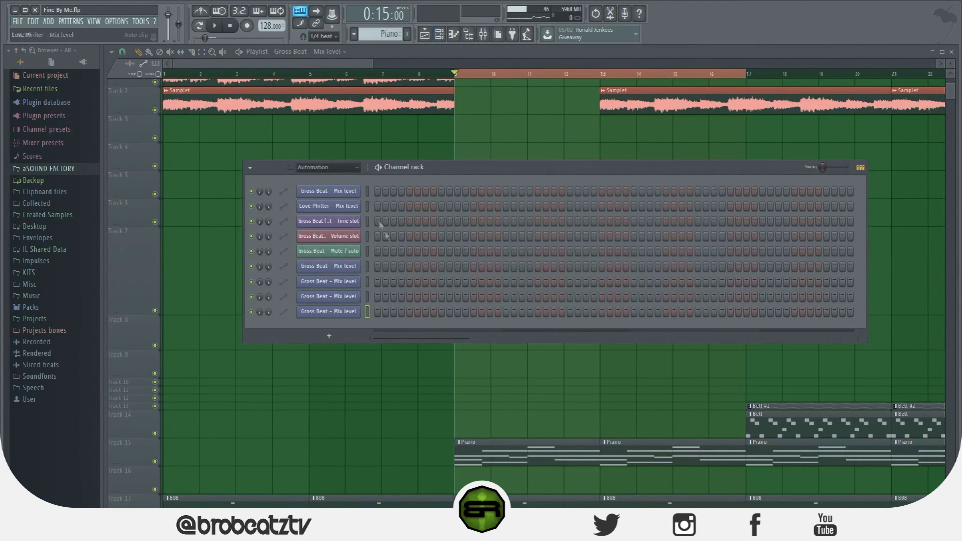
pyautogui.rightClick(357, 309)
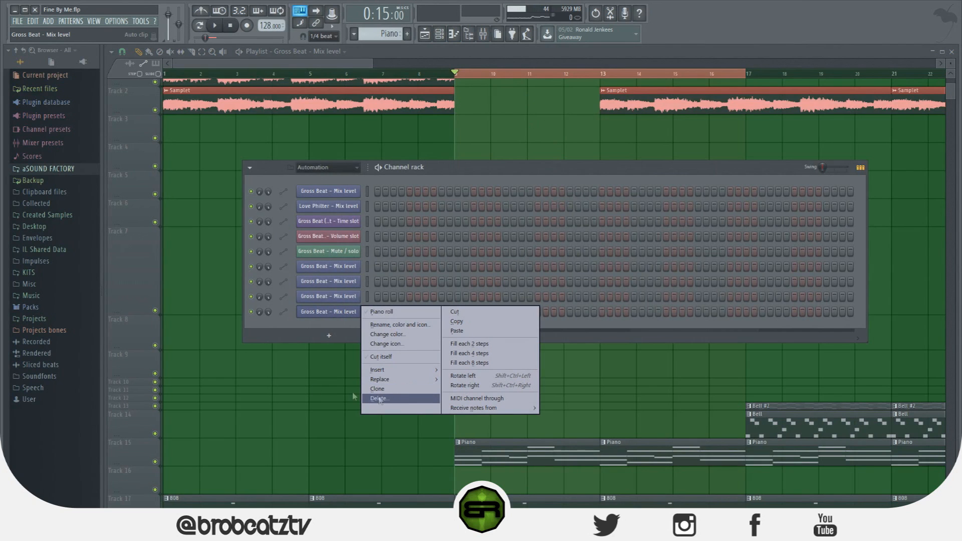
pyautogui.click(283, 332)
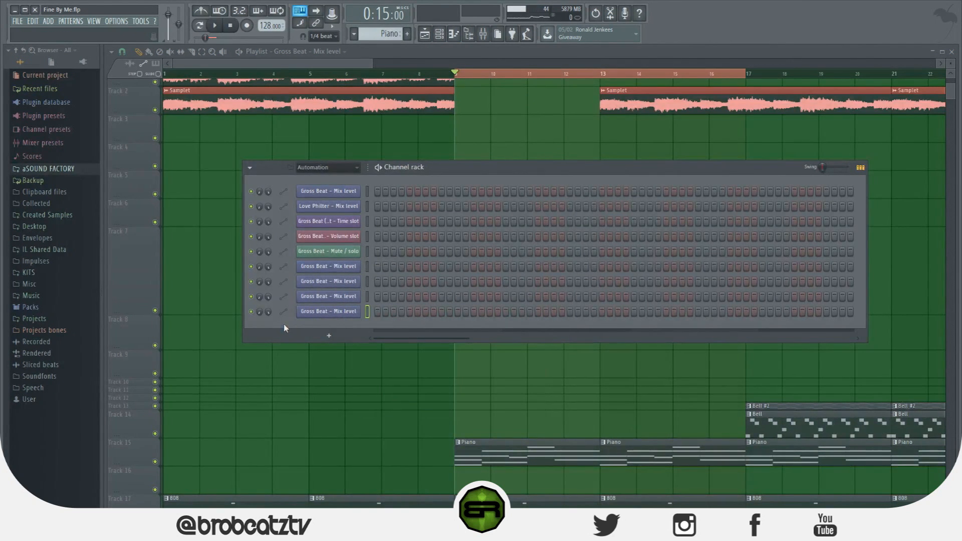
pyautogui.press('space')
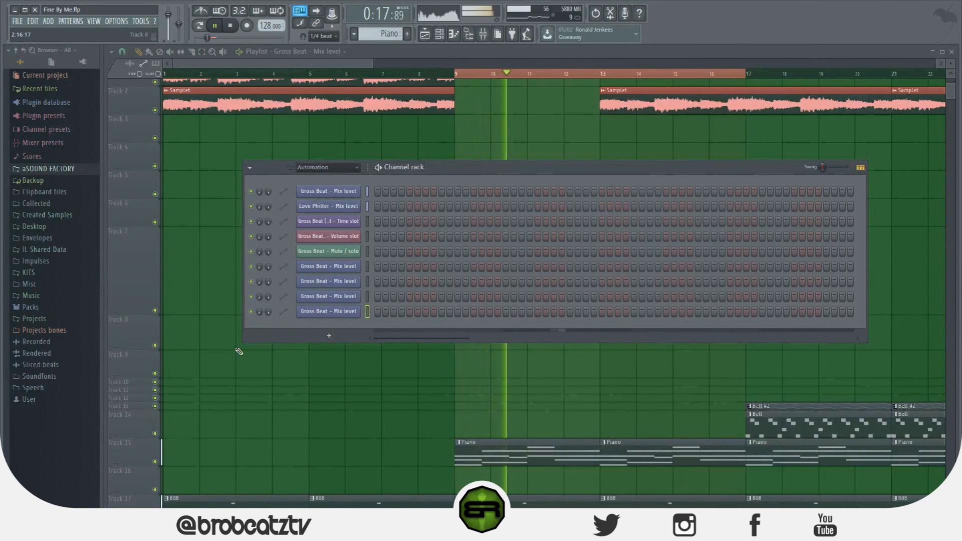
pyautogui.press('space')
# - Delete the last four Gross Beat mix level automation channels from the channel rack
pyautogui.rightClick(345, 314)
pyautogui.click(407, 398)
pyautogui.click(691, 292)
pyautogui.rightClick(353, 294)
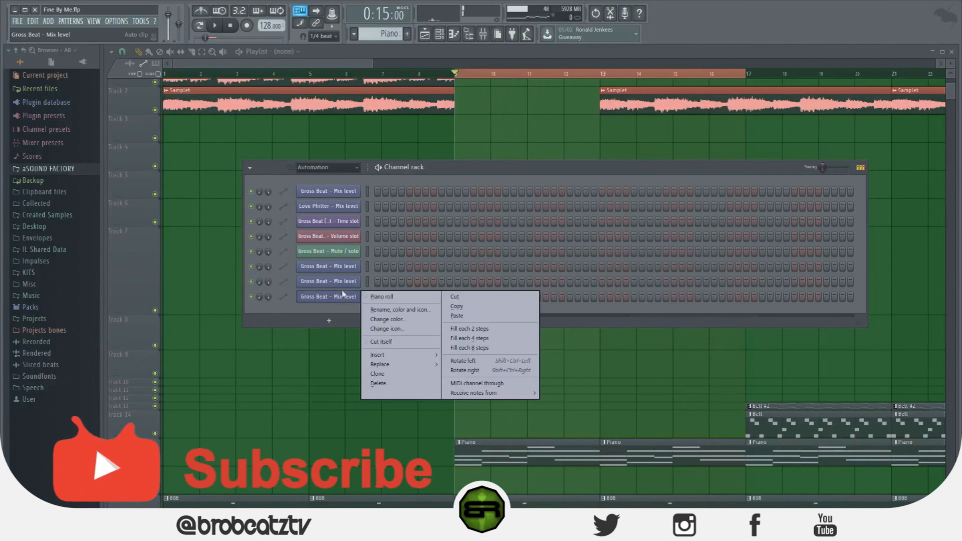
pyautogui.click(406, 377)
pyautogui.click(691, 292)
pyautogui.rightClick(353, 279)
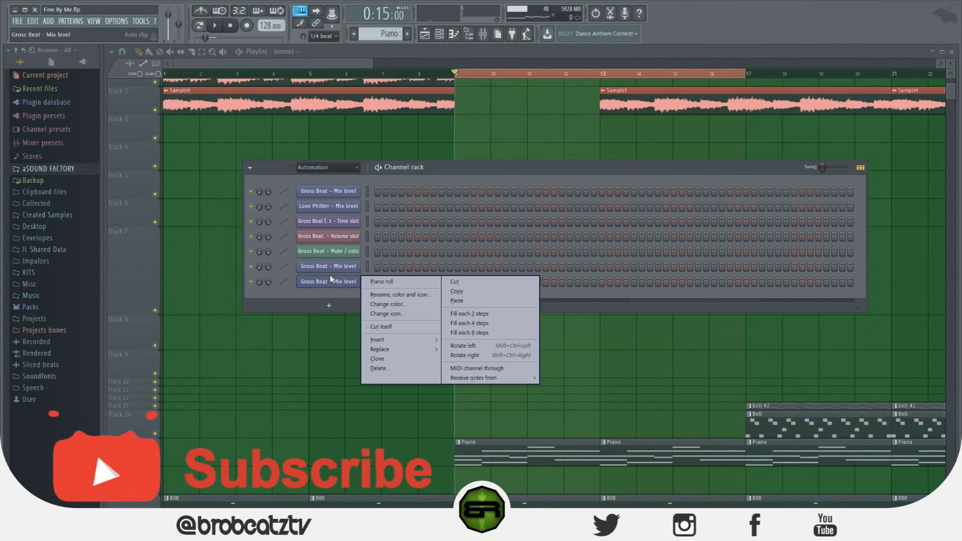
pyautogui.click(405, 363)
pyautogui.click(691, 292)
pyautogui.rightClick(354, 266)
pyautogui.click(405, 349)
pyautogui.click(691, 291)
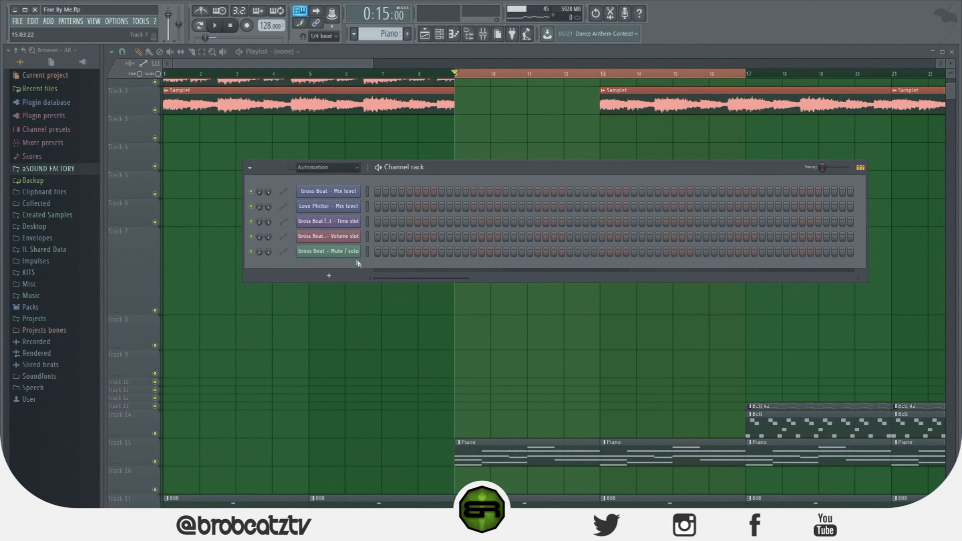
# - Delete the Gross Beat mute/solo automation channel and play the loop from bar 9
pyautogui.rightClick(353, 252)
pyautogui.click(406, 334)
pyautogui.click(682, 288)
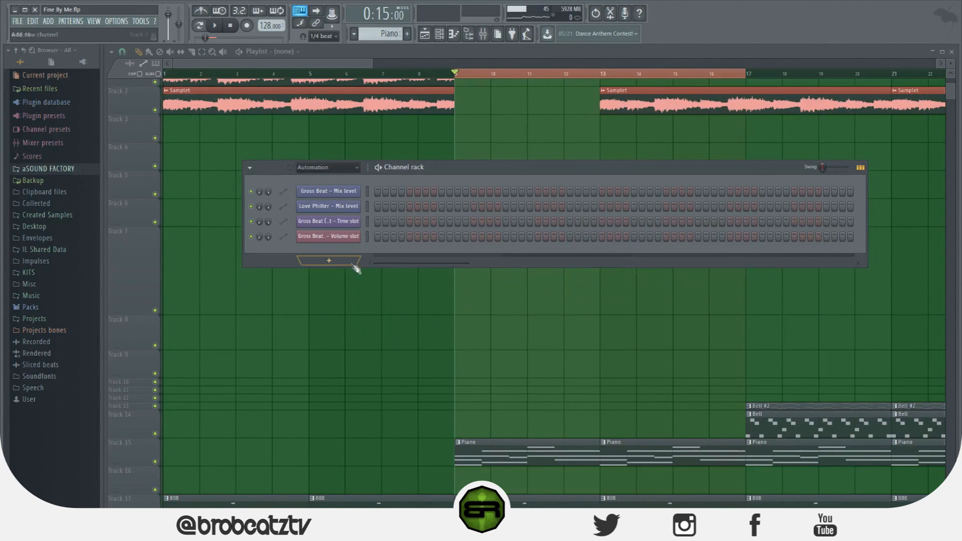
pyautogui.press('space')
pyautogui.press('space')
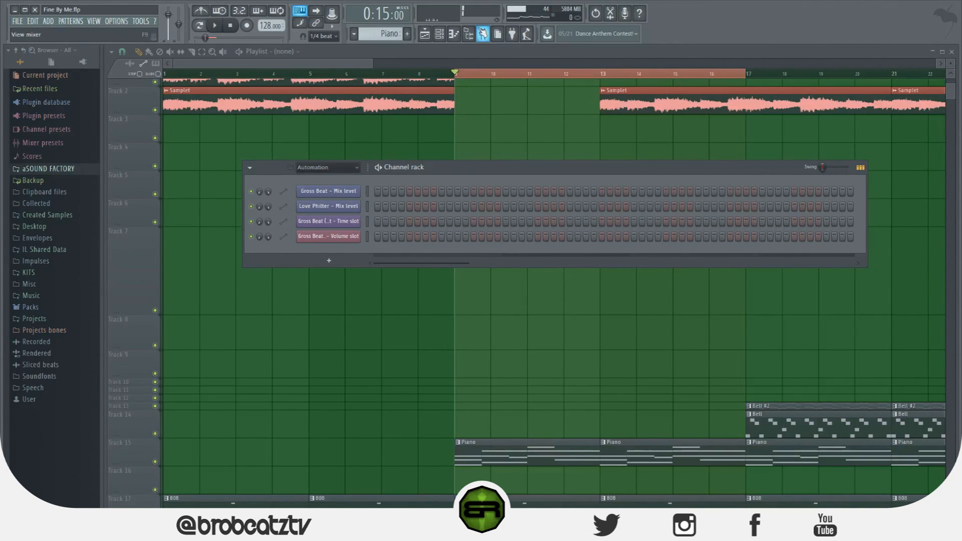
# - Remove both Gross Beat effects from slots 3 and 2 of the Piano mixer track
pyautogui.click(483, 33)
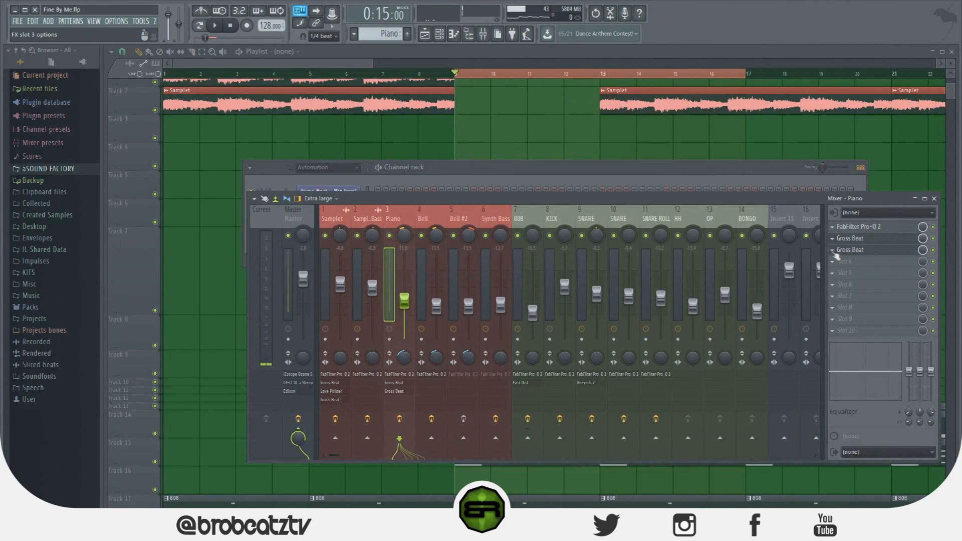
pyautogui.click(835, 254)
pyautogui.moveTo(851, 261)
pyautogui.click(958, 40)
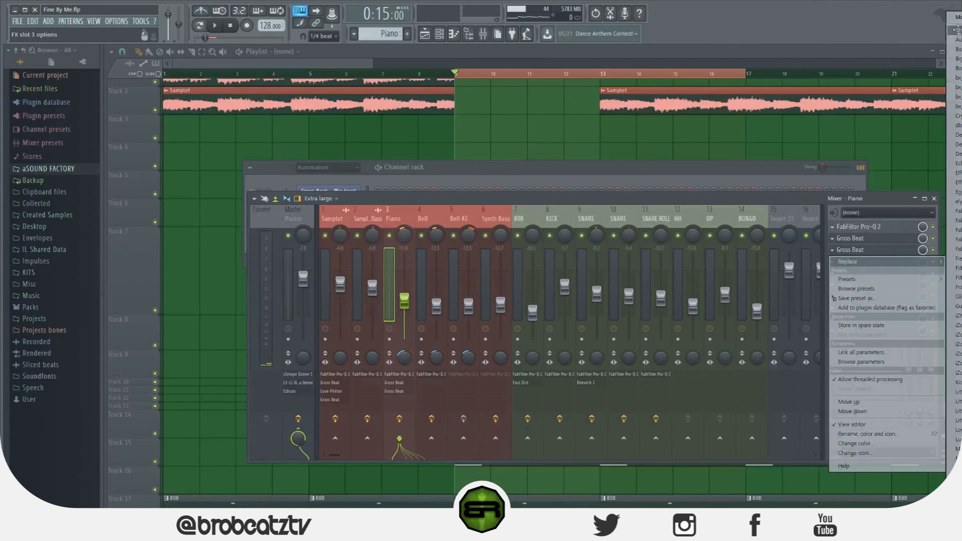
pyautogui.click(846, 238)
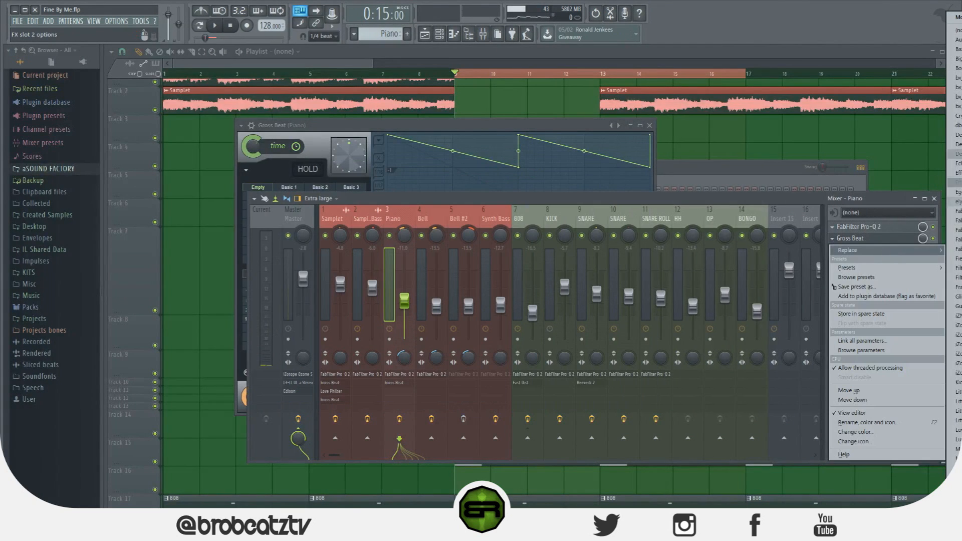
pyautogui.click(954, 35)
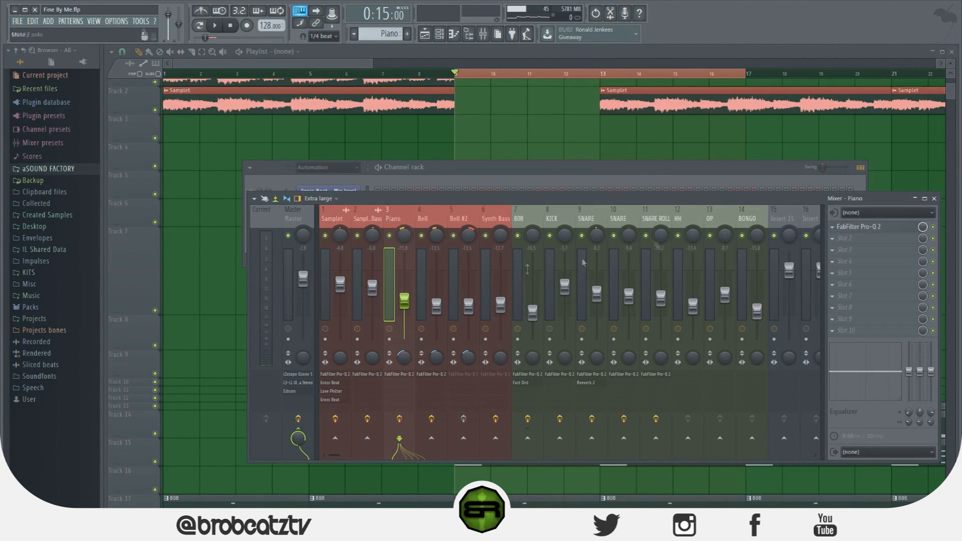
# - Add Gross Beat to effect slot 3 of the 808 mixer track
pyautogui.click(527, 218)
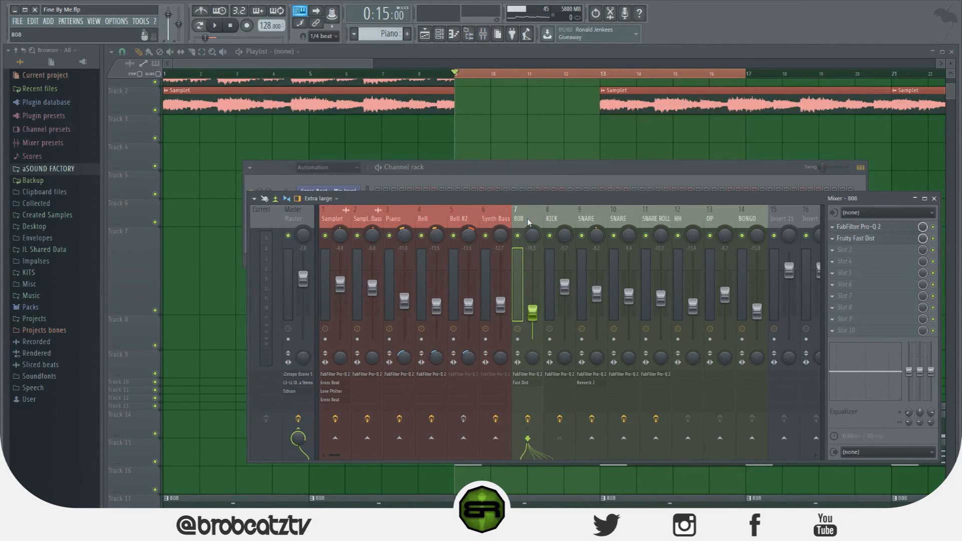
pyautogui.click(841, 251)
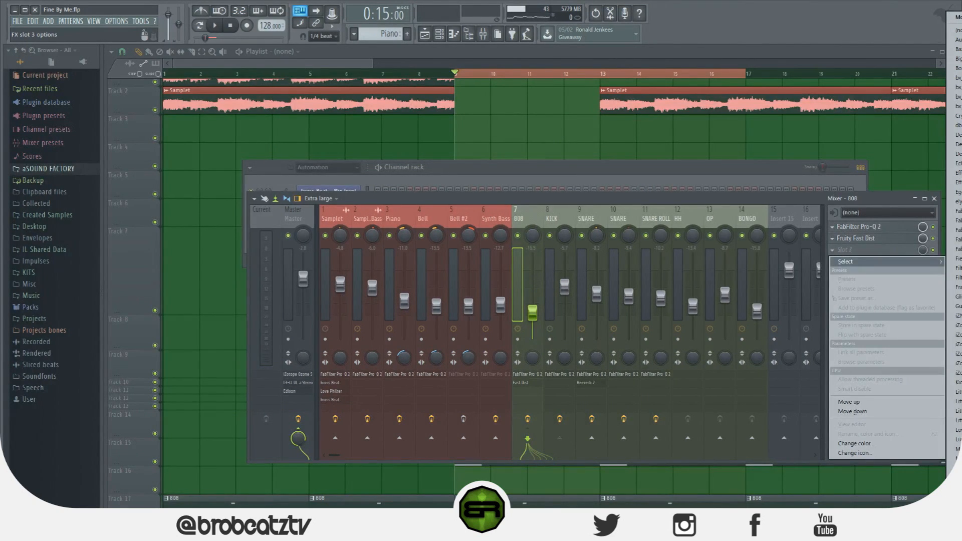
pyautogui.click(958, 249)
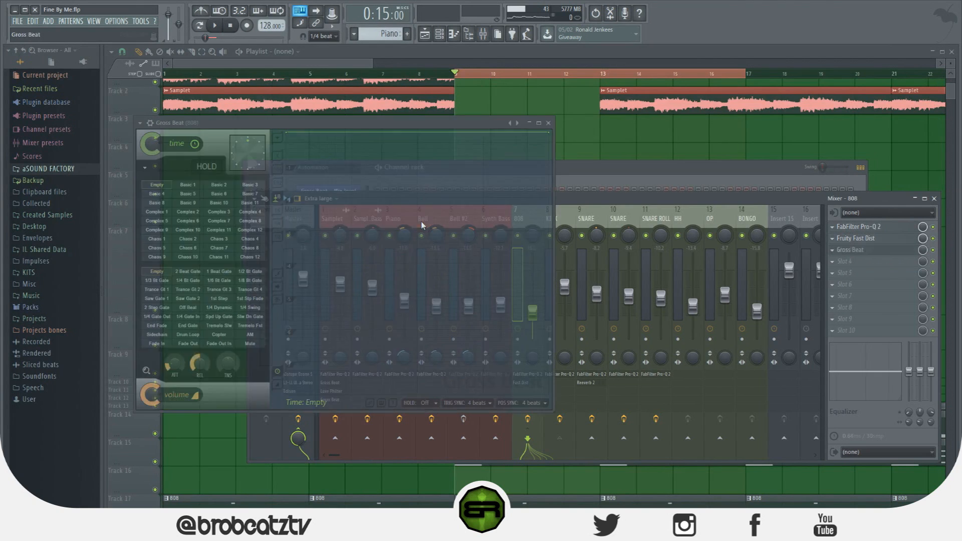
# - Shape the 808's Empty time envelope with one-beat offsets after beats 2 and 4 and a rising ramp between beats 3 and 4, and preview it
pyautogui.moveTo(353, 131); pyautogui.dragTo(361, 166)
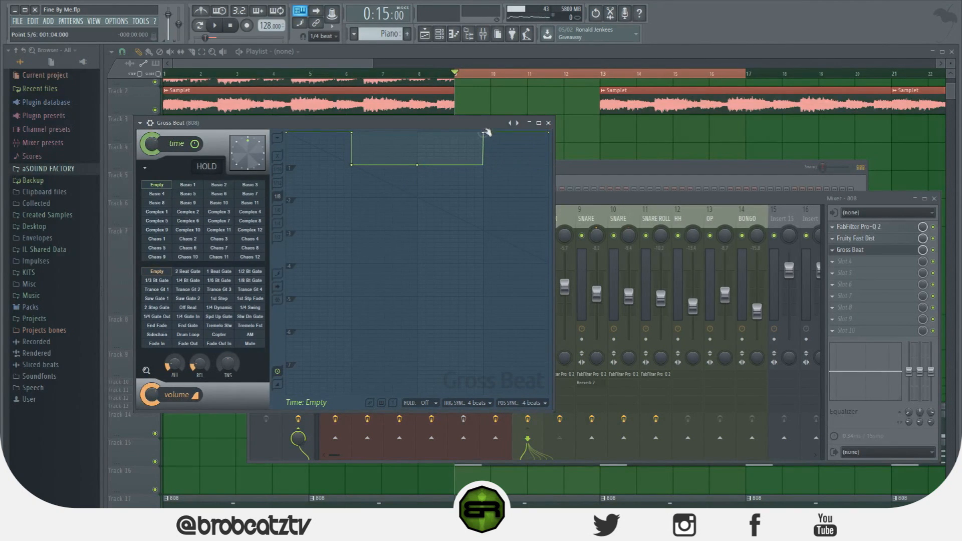
pyautogui.rightClick(484, 133)
pyautogui.click(525, 202)
pyautogui.press('space')
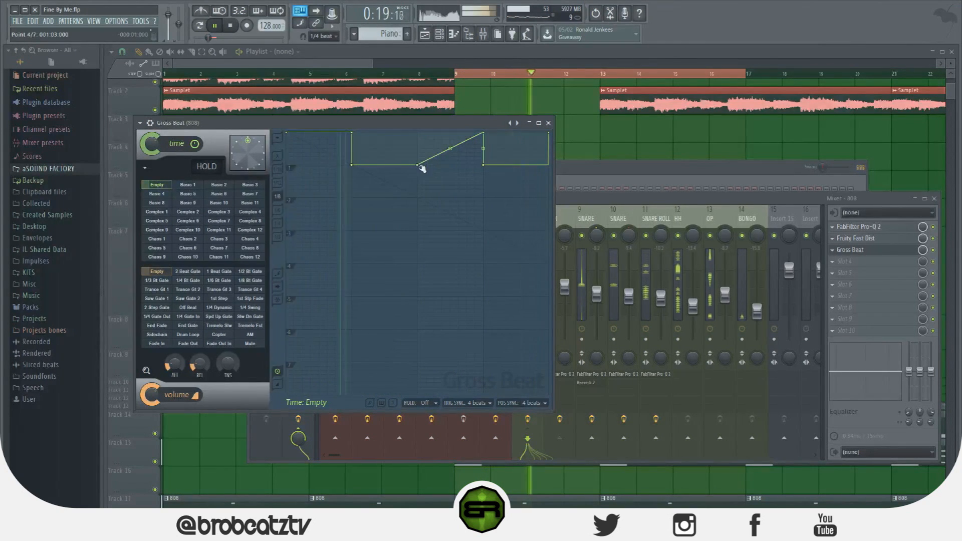
pyautogui.press('space')
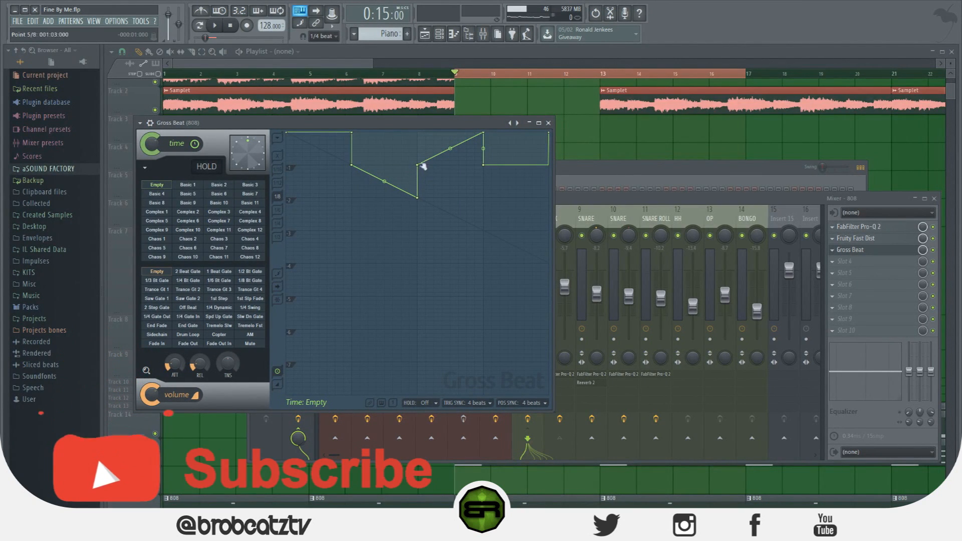
# - Lower the 808 time envelope to slope from offset 2 at beat 2 to offset 3 at beat 3, and preview it
pyautogui.moveTo(419, 201); pyautogui.dragTo(420, 230)
pyautogui.moveTo(351, 165); pyautogui.dragTo(352, 198)
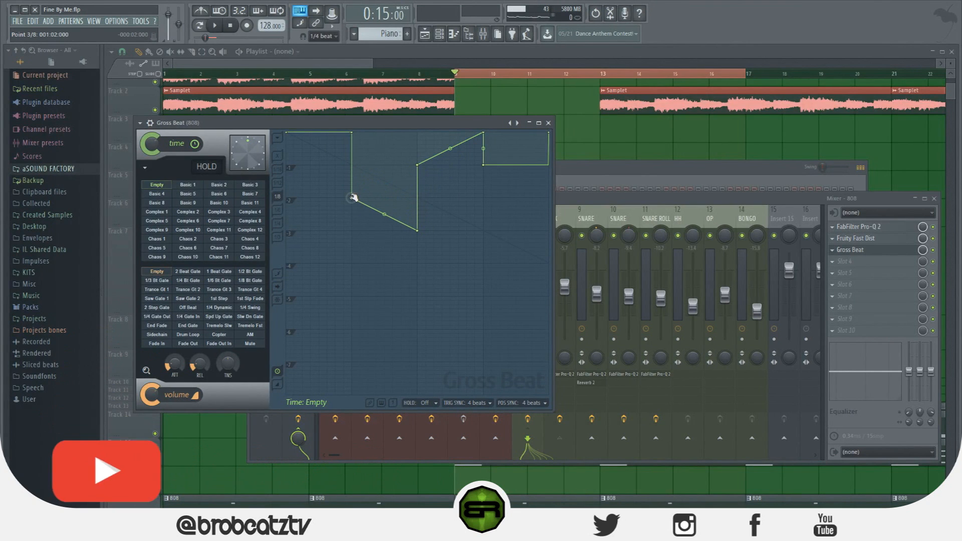
pyautogui.press('space')
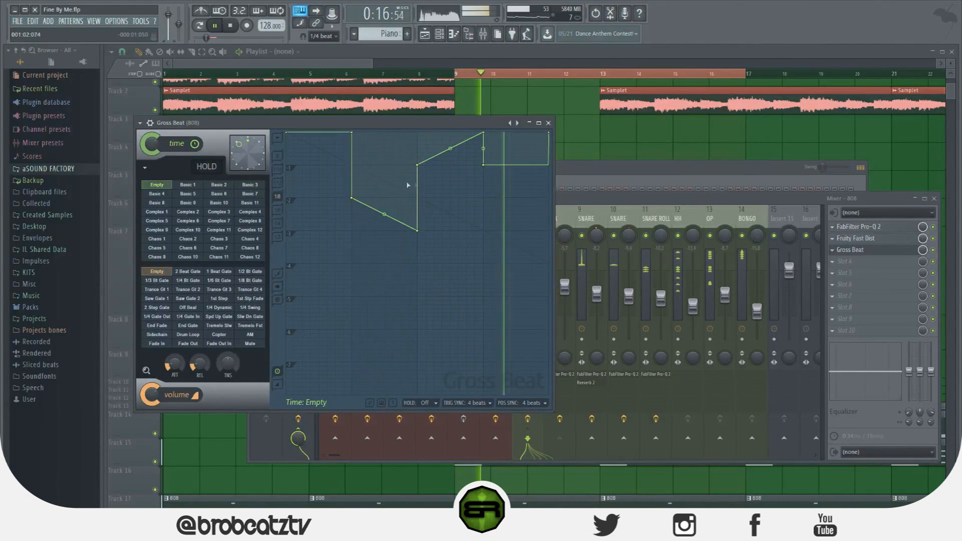
pyautogui.press('space')
# - Lower the 808 envelope points to offset 2 at beat 3 and 1 at beat 4, ramping up half a beat after, and preview
pyautogui.moveTo(417, 165); pyautogui.dragTo(419, 195)
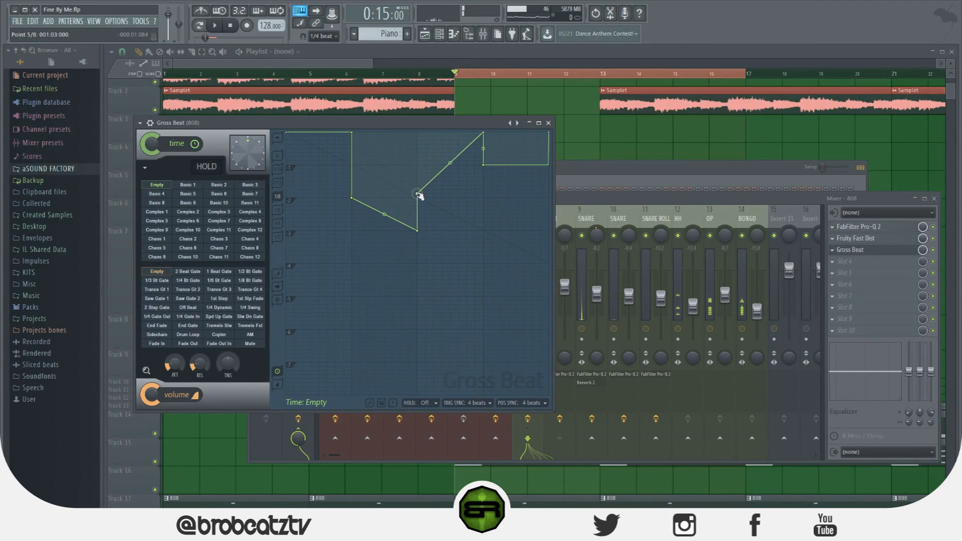
pyautogui.moveTo(483, 136); pyautogui.dragTo(484, 161)
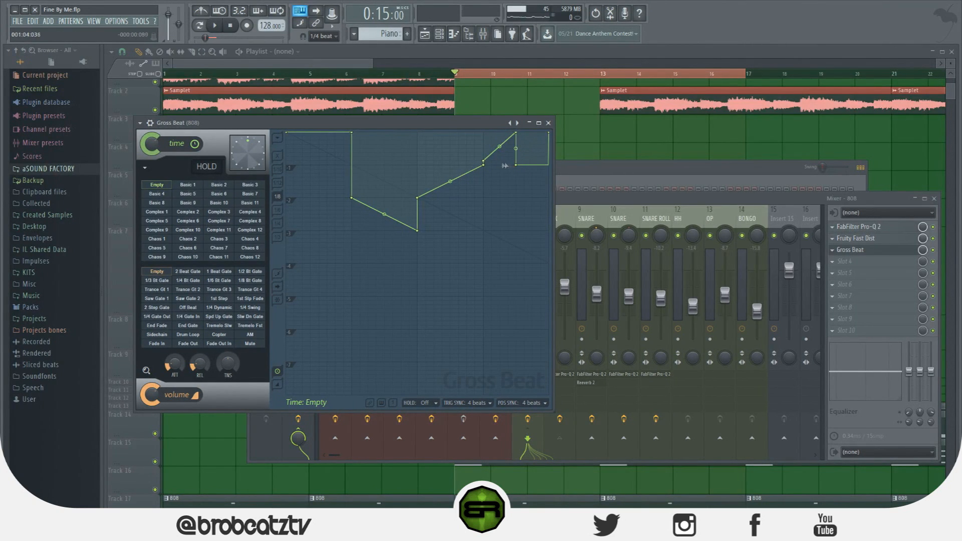
pyautogui.press('space')
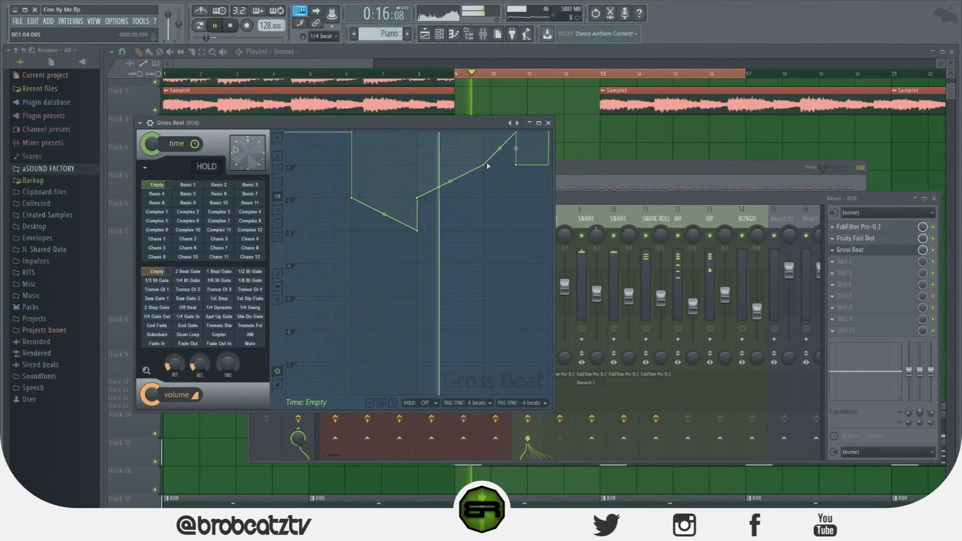
# - Replace the drop after beat 4 of the 808 time envelope with a continuous ramp reaching zero offset at the bar's end, and preview it
pyautogui.press('space')
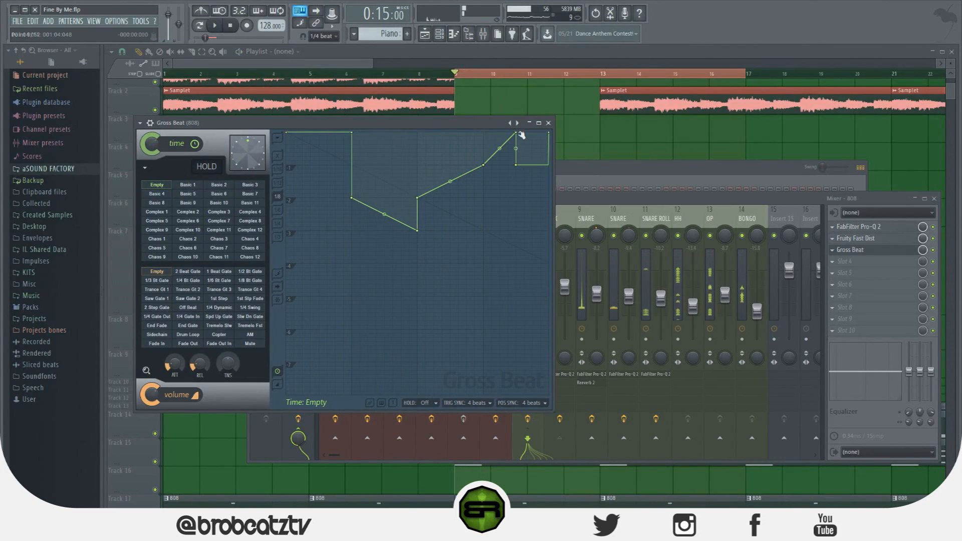
pyautogui.rightClick(518, 168)
pyautogui.click(523, 176)
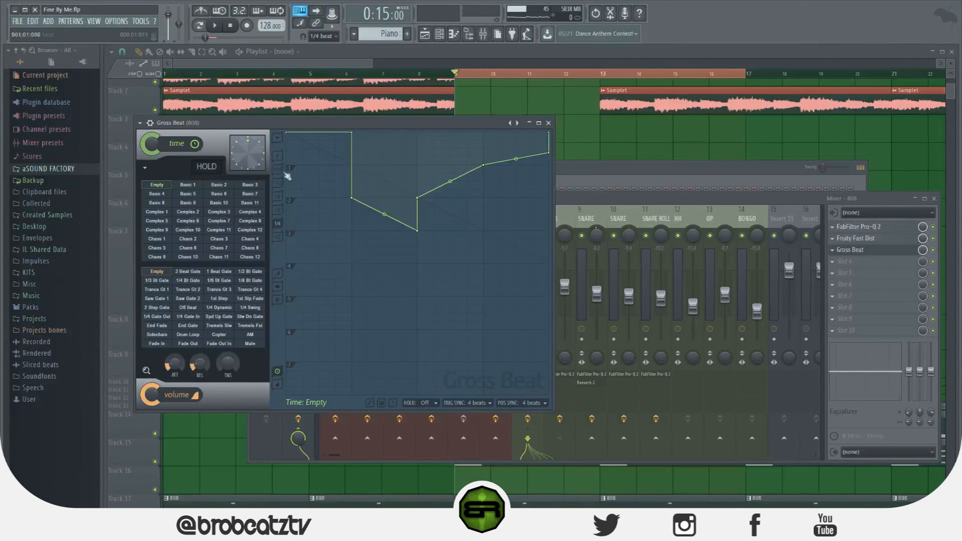
pyautogui.press('space')
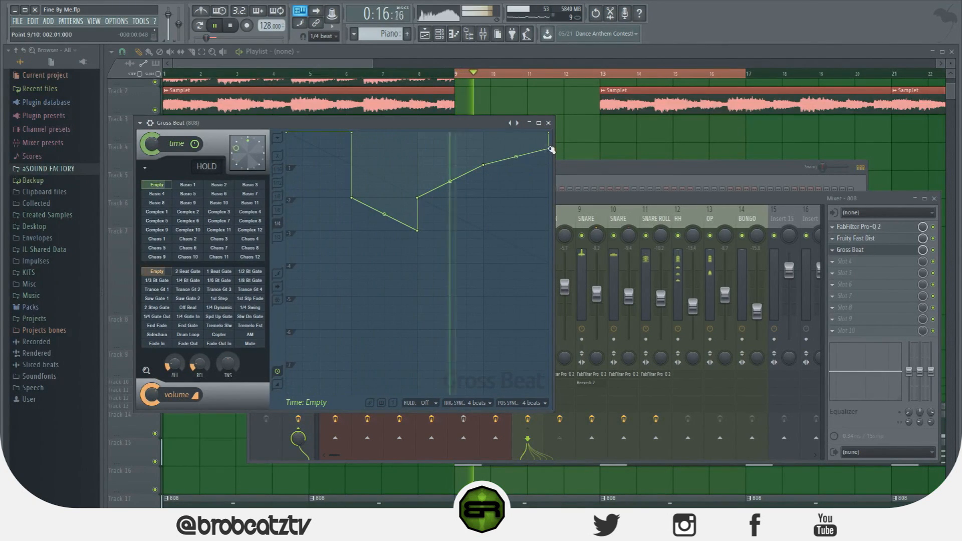
pyautogui.moveTo(549, 153); pyautogui.dragTo(552, 149)
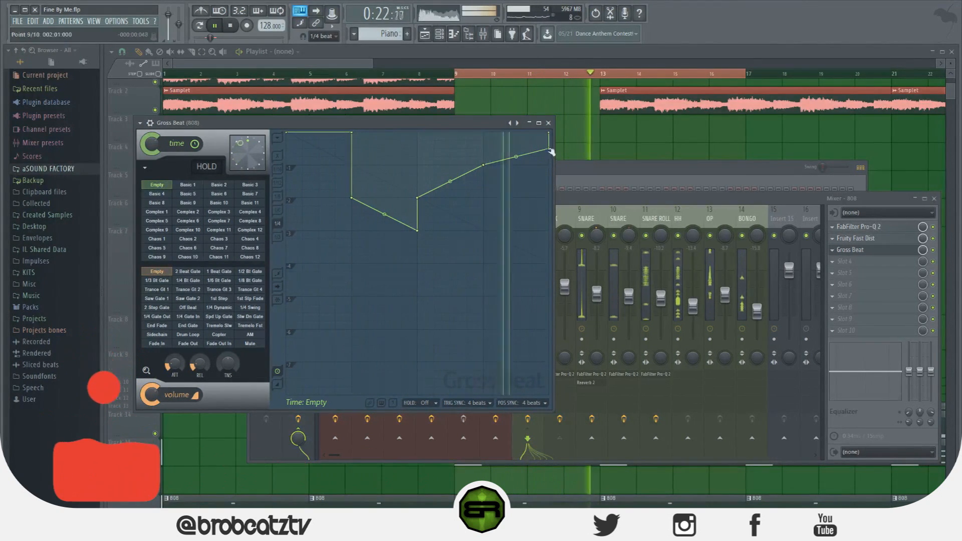
pyautogui.moveTo(550, 149)
pyautogui.mouseDown()
pyautogui.moveTo(552, 161)
pyautogui.moveTo(549, 133)
pyautogui.mouseUp()
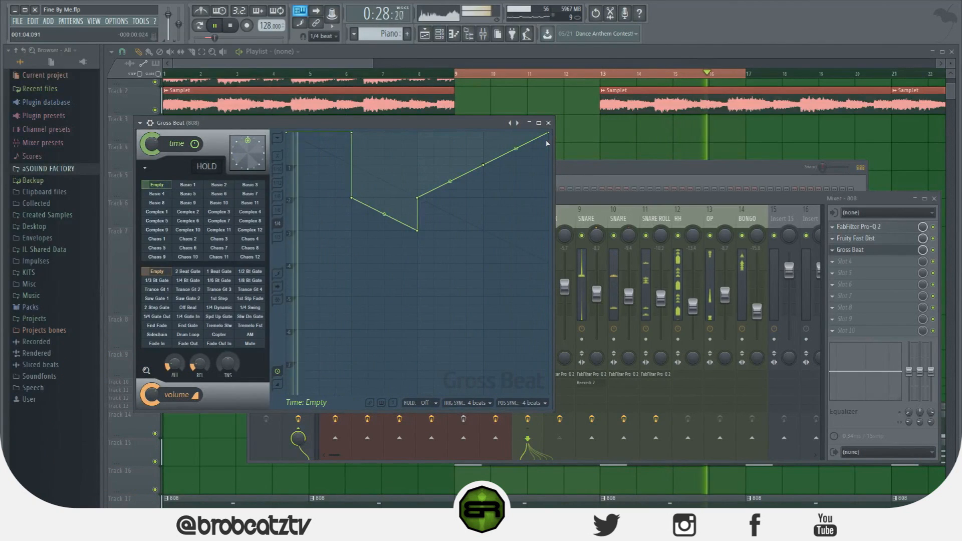
pyautogui.press('space')
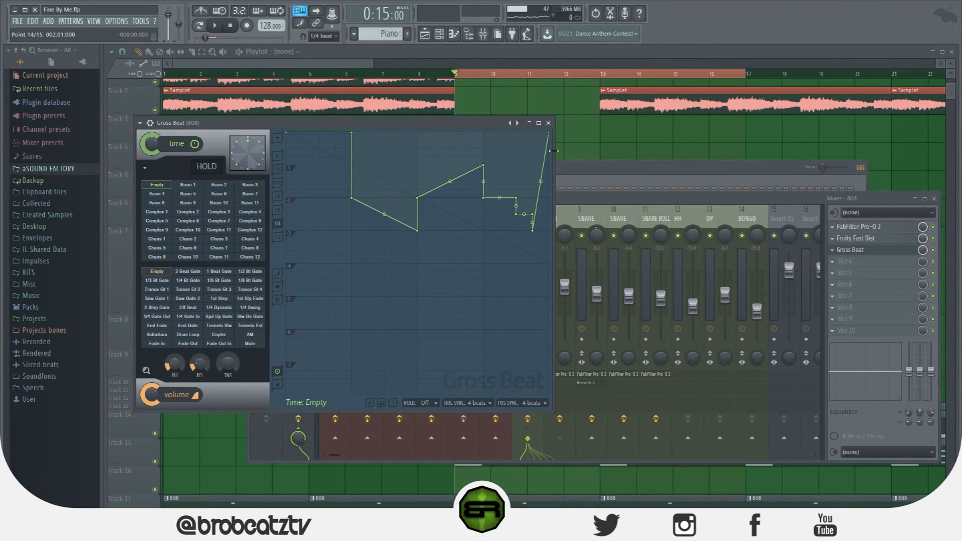
# - Step the 808 envelope down to offset 3 after beat 4, ramp it from offset 3 to 2.5 after beat 2, and preview it
pyautogui.press('space')
pyautogui.moveTo(548, 133); pyautogui.dragTo(551, 230)
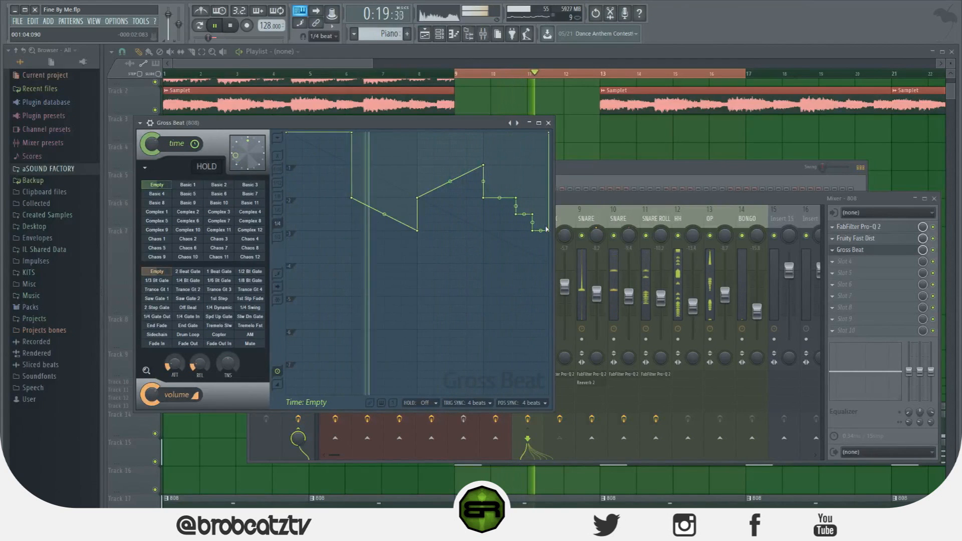
pyautogui.moveTo(377, 225); pyautogui.dragTo(419, 216)
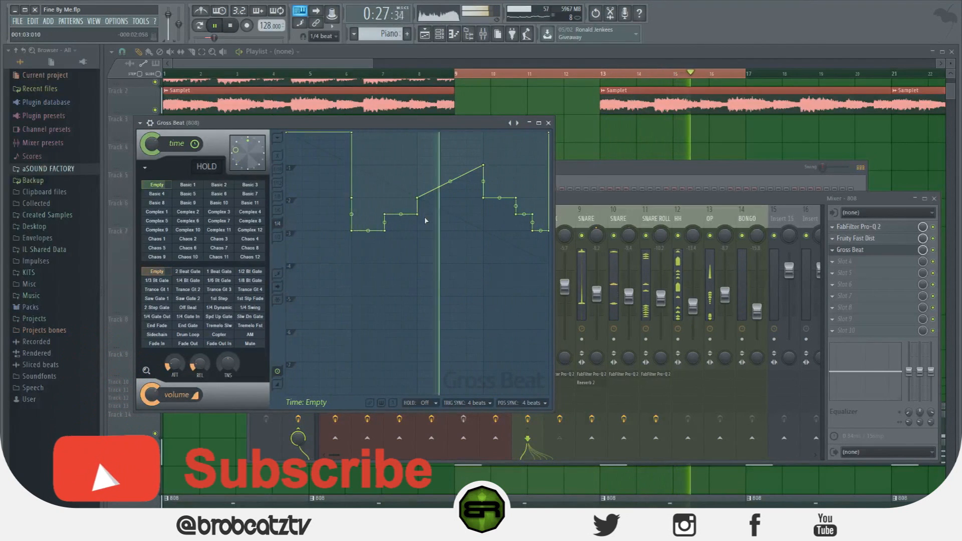
pyautogui.rightClick(384, 231)
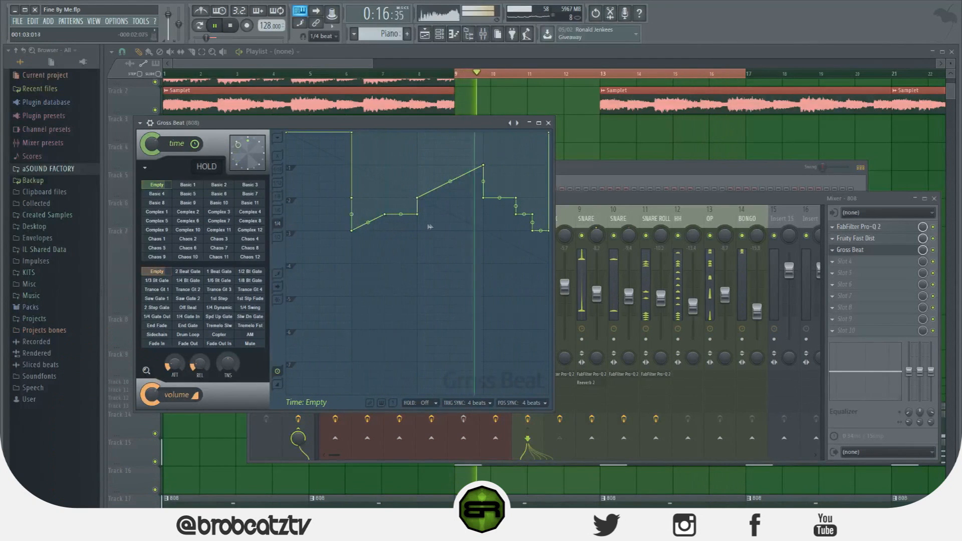
pyautogui.press('space')
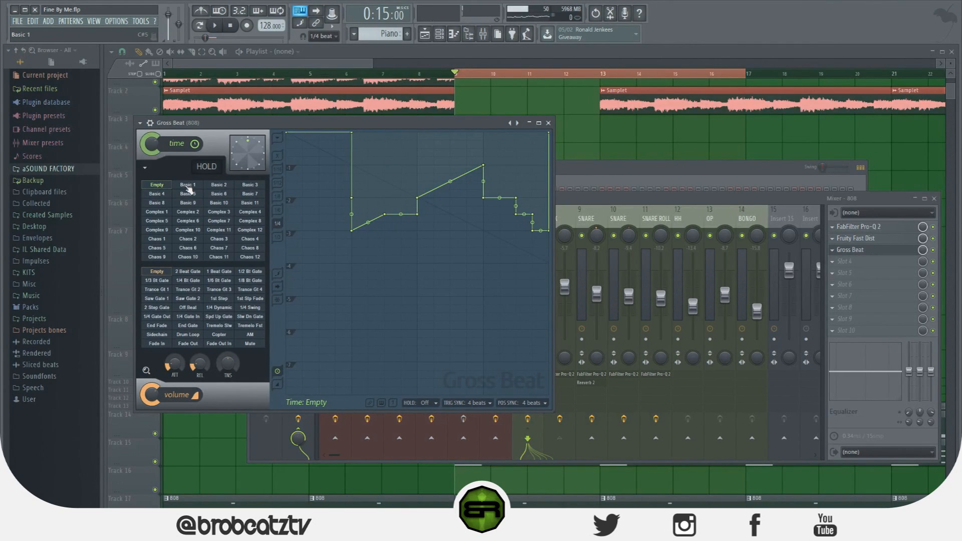
# - Reset the Chaos 12 time slot, hold it at offset 2 until beat 4 with a ramp to offset 1 at the bar's end, and preview it
pyautogui.click(251, 258)
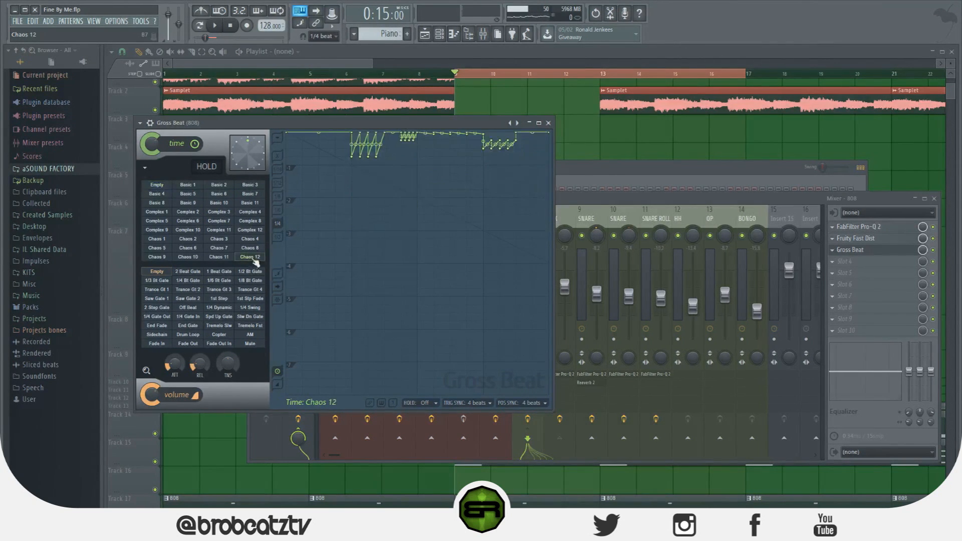
pyautogui.rightClick(285, 138)
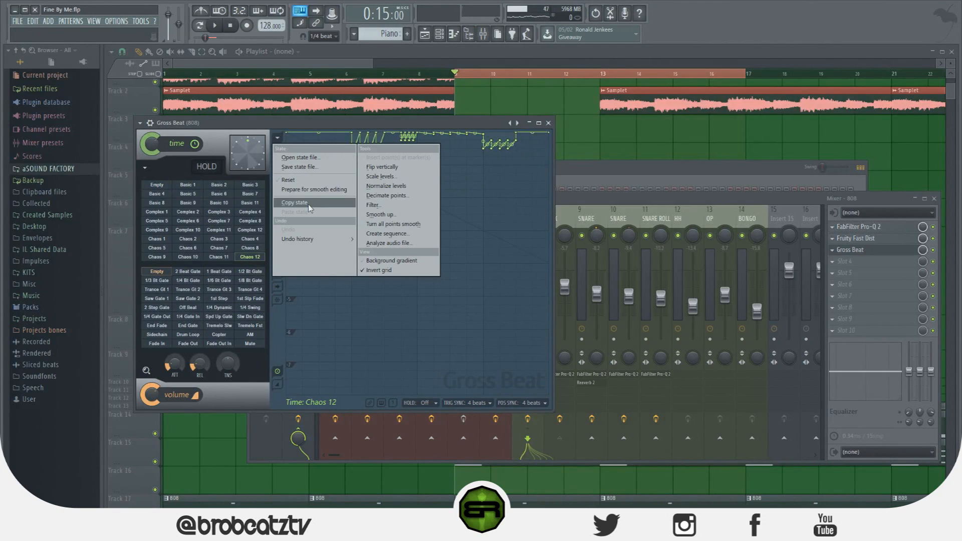
pyautogui.click(306, 185)
pyautogui.moveTo(288, 133); pyautogui.dragTo(286, 198)
pyautogui.click(418, 198)
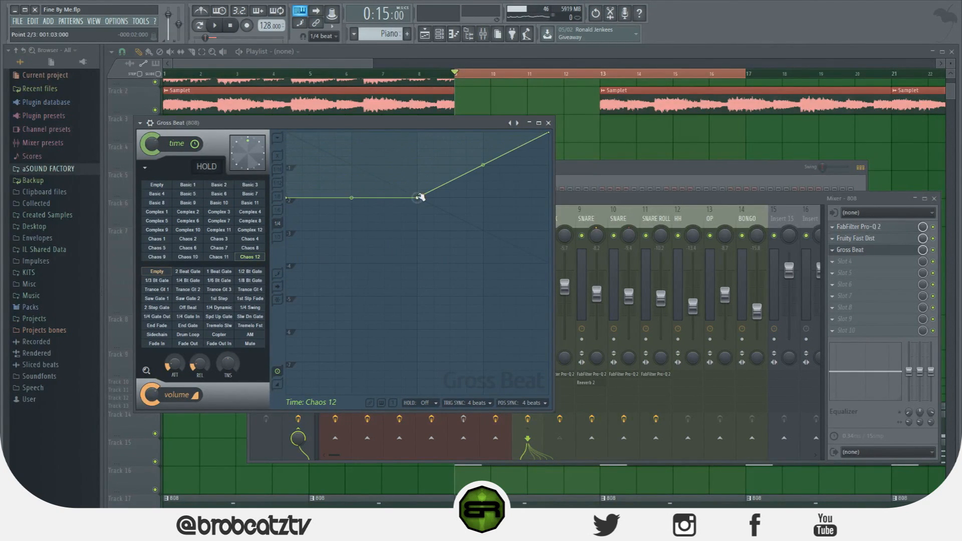
pyautogui.moveTo(418, 198); pyautogui.dragTo(484, 198)
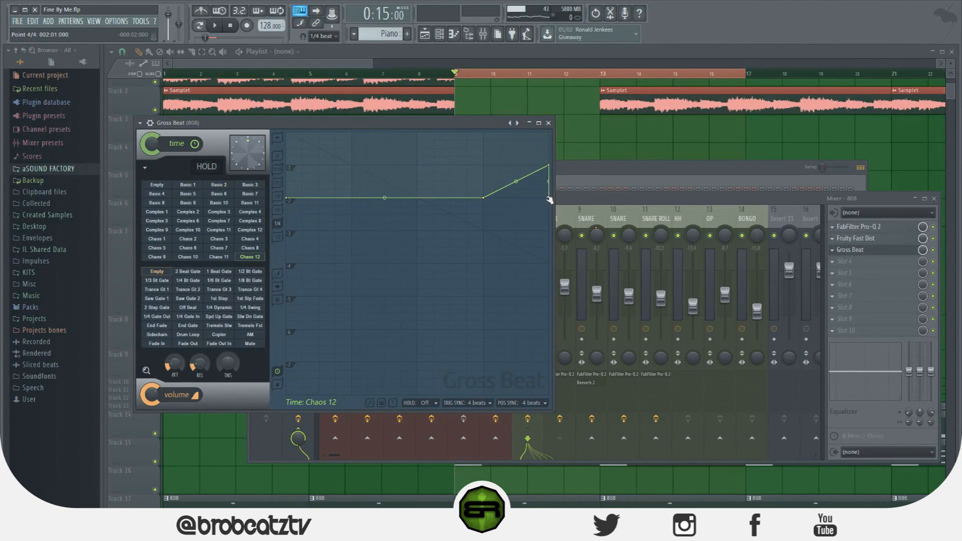
pyautogui.press('space')
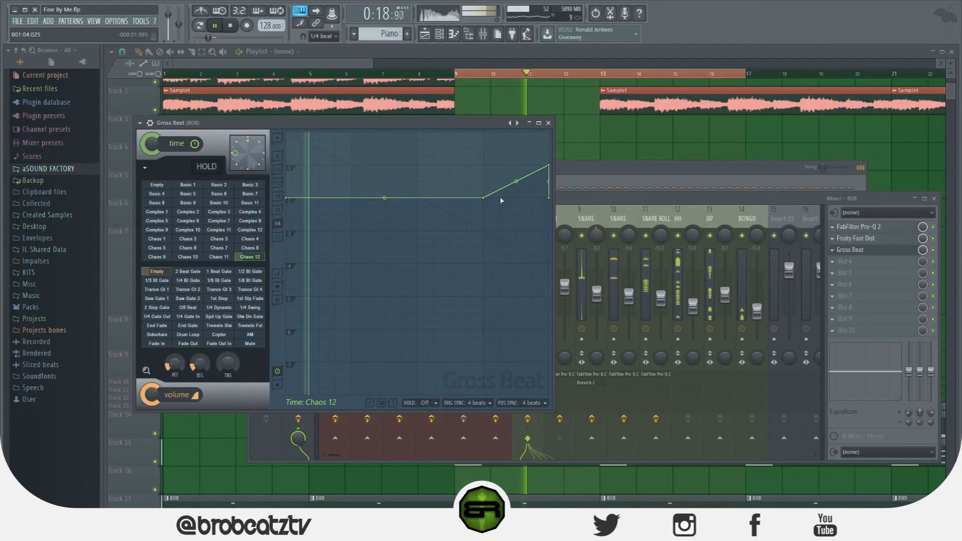
pyautogui.press('space')
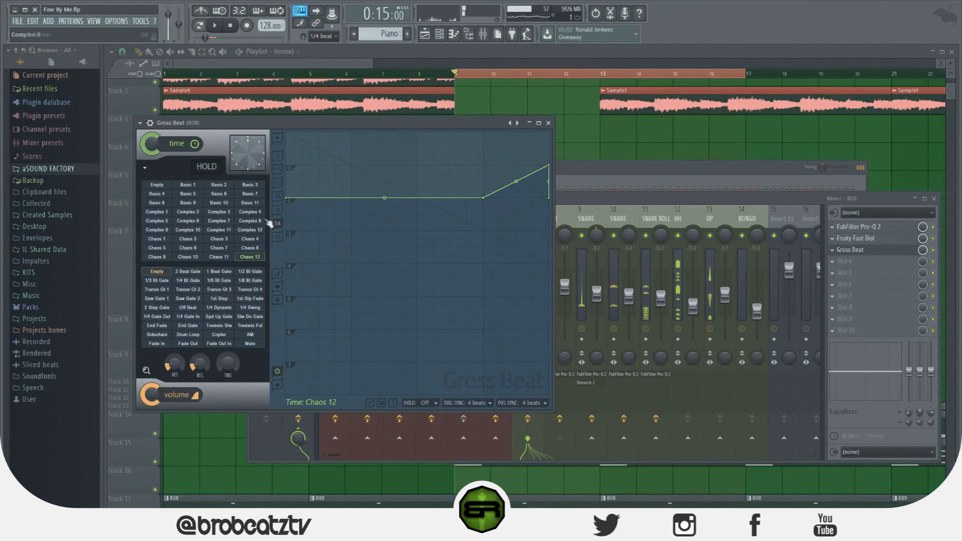
# - Create an automation clip for the 808's Gross Beat time slot and select bars 9 to 17 in the playlist
pyautogui.rightClick(254, 260)
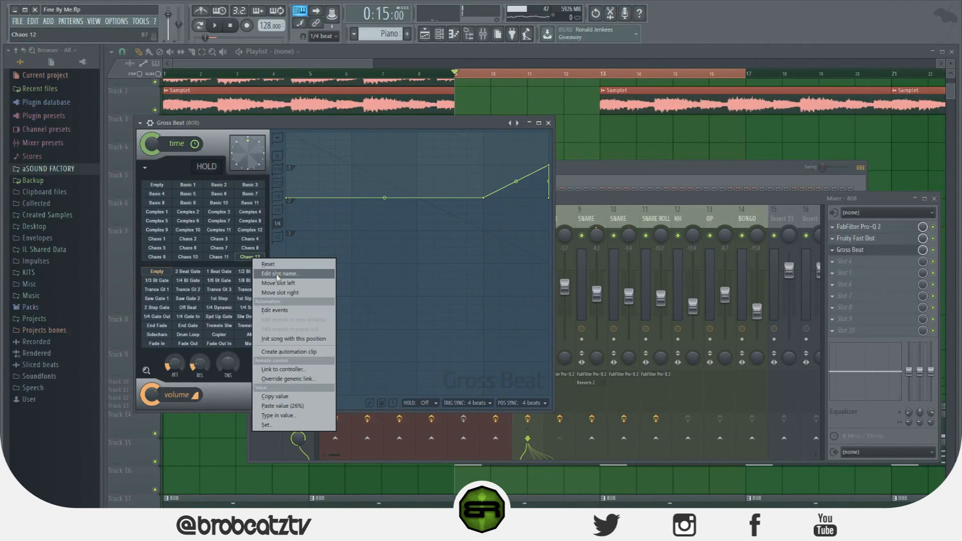
pyautogui.click(281, 351)
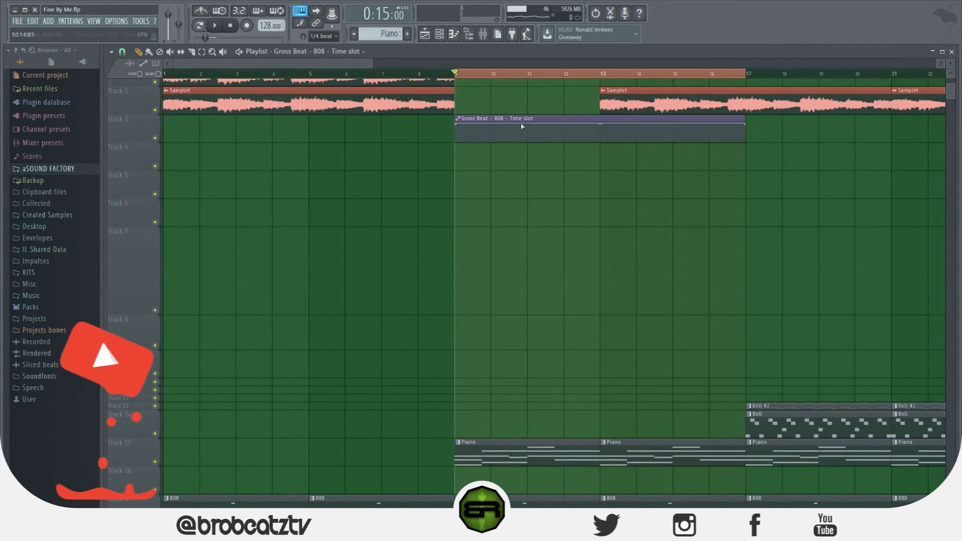
pyautogui.click(457, 76)
pyautogui.moveTo(457, 76); pyautogui.dragTo(745, 76)
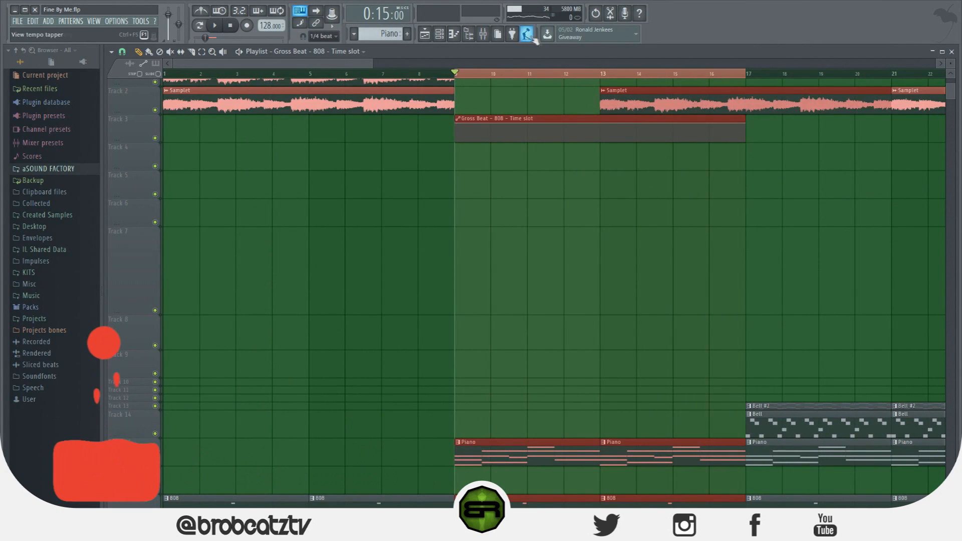
pyautogui.click(487, 39)
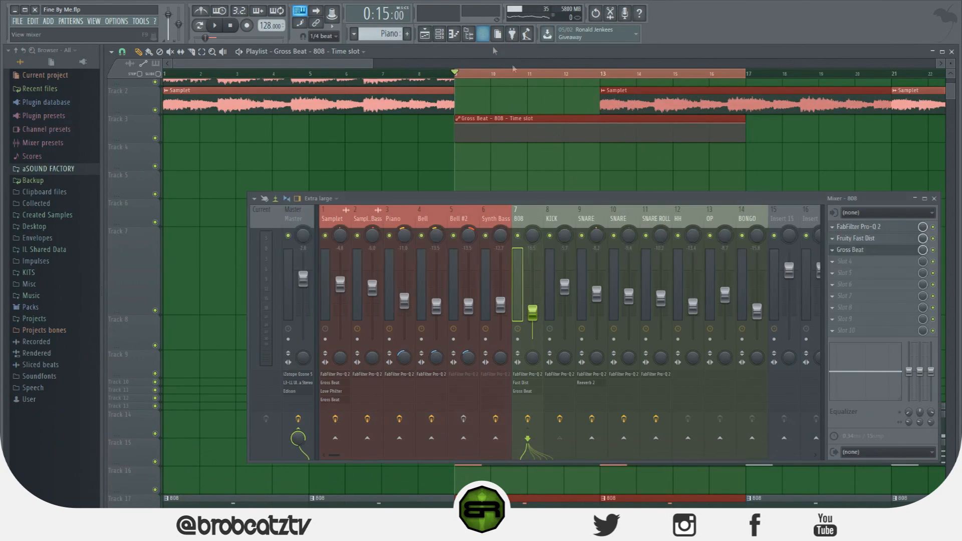
pyautogui.rightClick(923, 253)
pyautogui.click(938, 323)
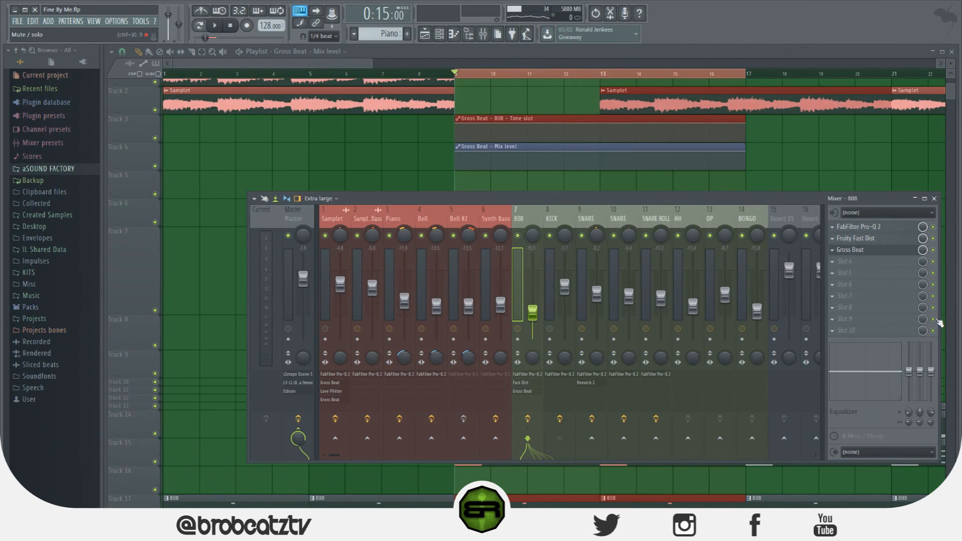
pyautogui.rightClick(504, 167)
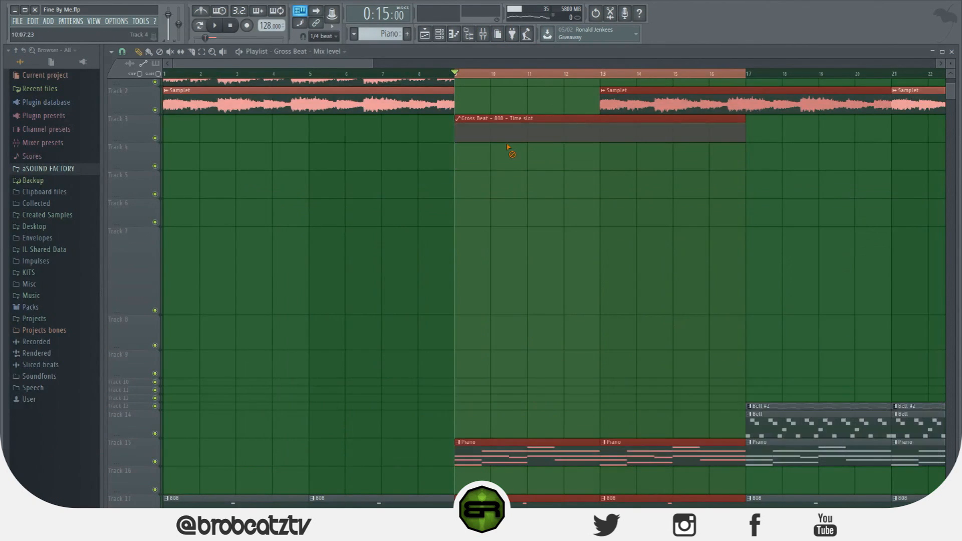
pyautogui.click(438, 33)
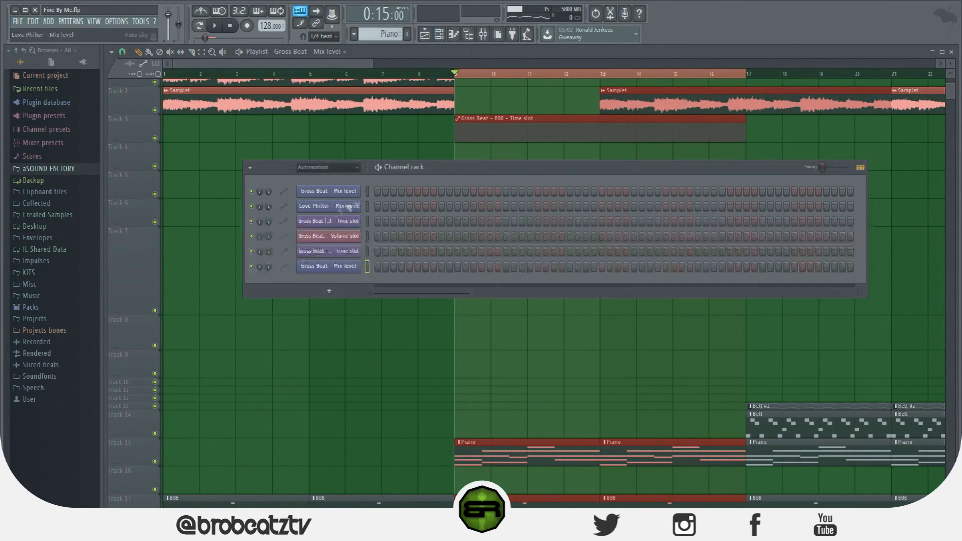
pyautogui.rightClick(352, 270)
pyautogui.click(411, 353)
pyautogui.click(691, 292)
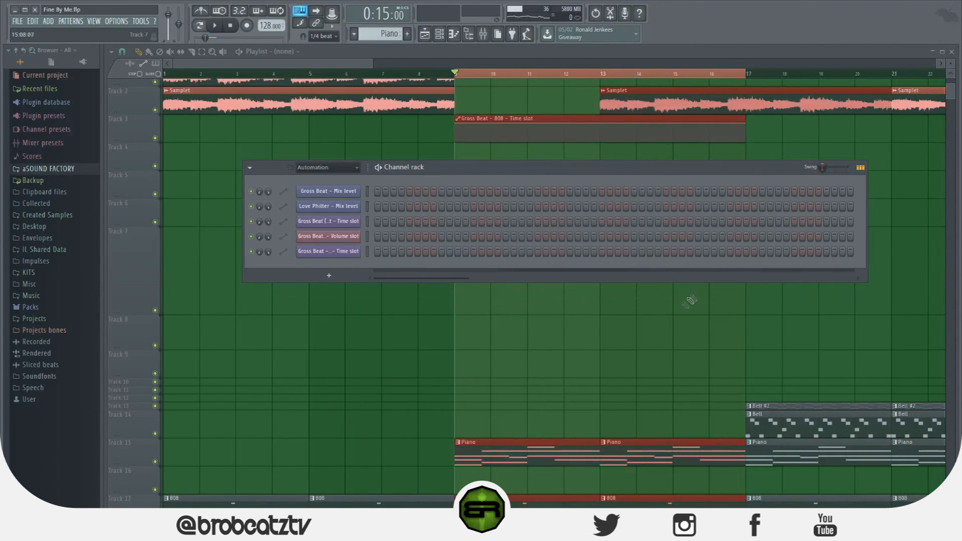
# - Move the 808 time slot automation clip to Track 7 and the 808 pattern clips of bars 9 to 17 to Track 8
pyautogui.click(694, 302)
pyautogui.moveTo(500, 116); pyautogui.dragTo(500, 267)
pyautogui.moveTo(503, 205); pyautogui.dragTo(518, 277)
pyautogui.scroll(-4, 517, 277)
pyautogui.scroll(2, 517, 278)
pyautogui.moveTo(573, 424); pyautogui.dragTo(650, 246)
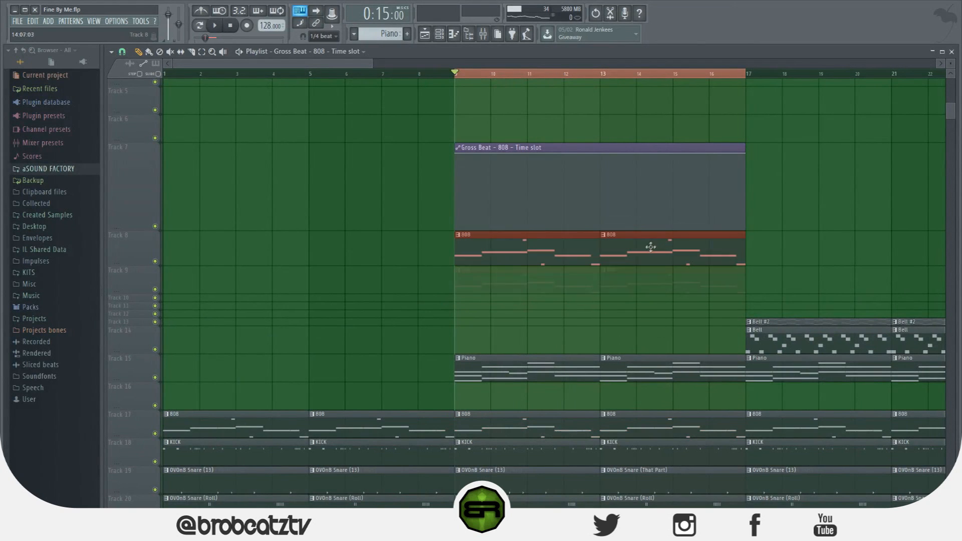
pyautogui.click(643, 395)
pyautogui.scroll(4, 567, 322)
pyautogui.moveTo(336, 63); pyautogui.dragTo(388, 101)
pyautogui.scroll(-1, 361, 145)
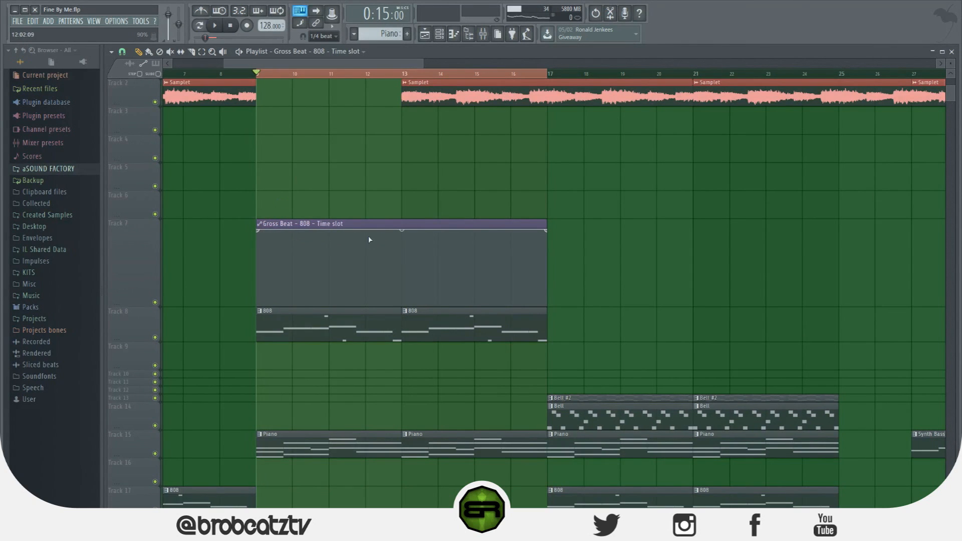
# - Shape the time slot automation to drop to 0% at bar 11, rise at bar 13 and drop at bar 15 until the end, and preview it
pyautogui.rightClick(330, 293)
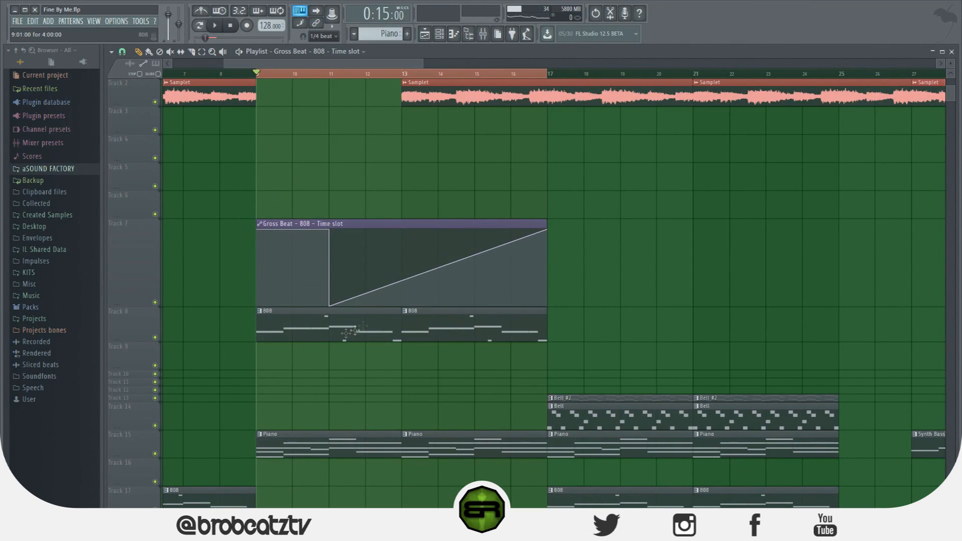
pyautogui.rightClick(402, 299)
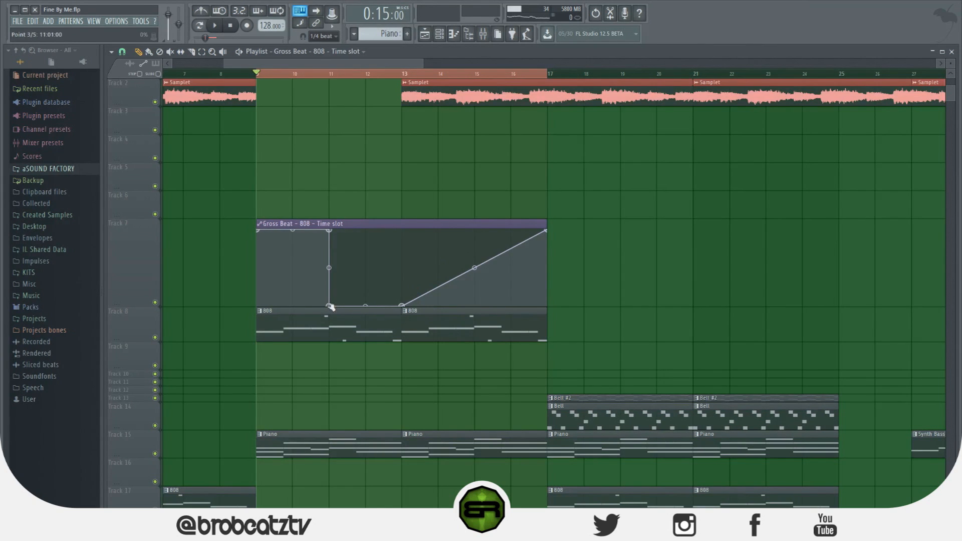
pyautogui.rightClick(404, 236)
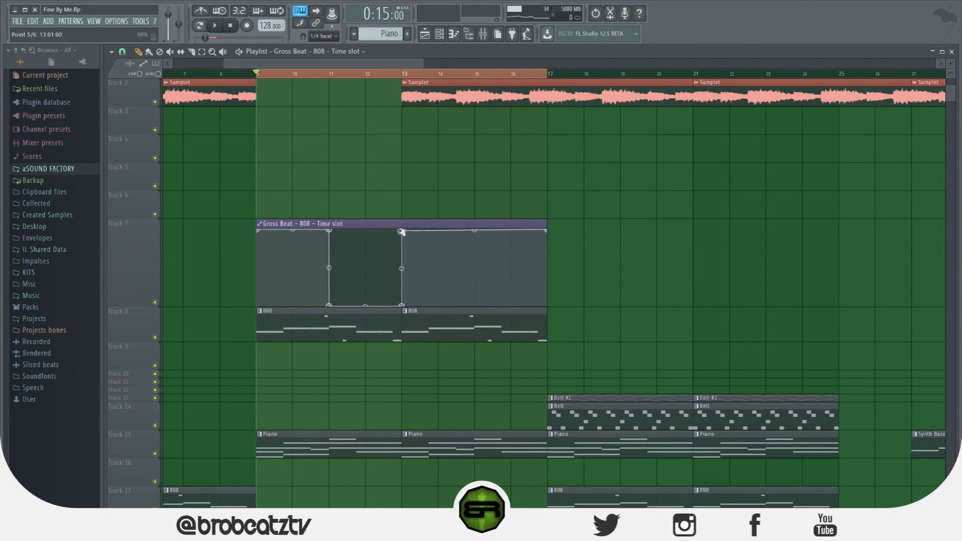
pyautogui.rightClick(474, 241)
pyautogui.rightClick(516, 245)
pyautogui.moveTo(546, 231); pyautogui.dragTo(546, 309)
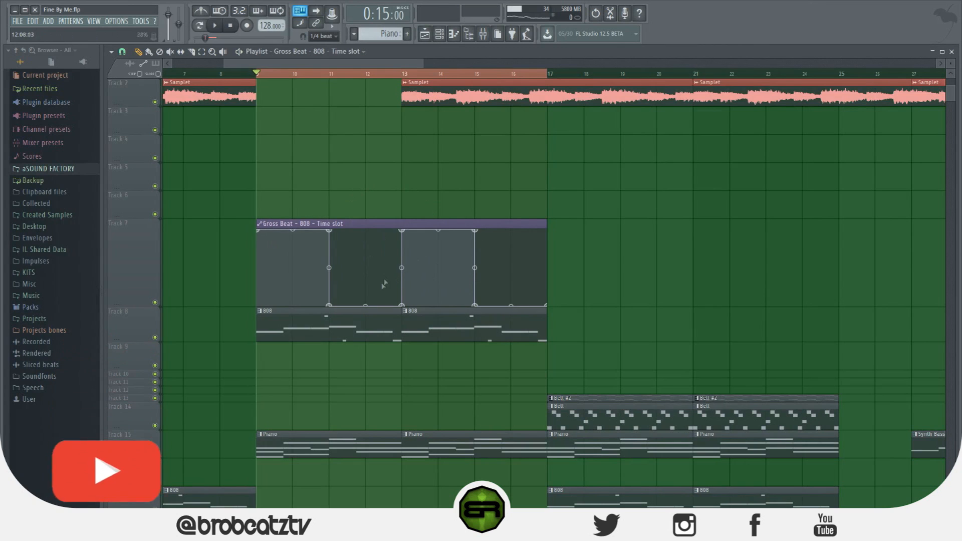
pyautogui.press('space')
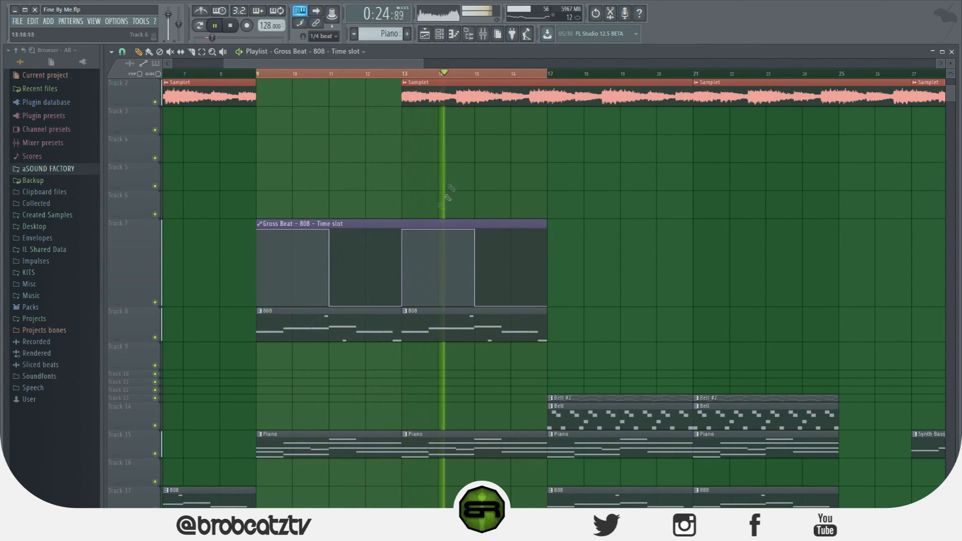
pyautogui.press('space')
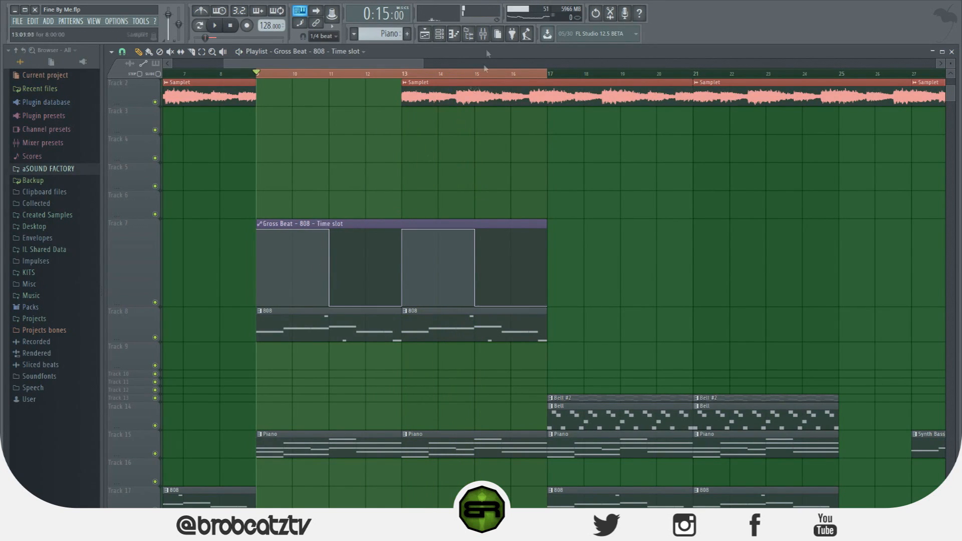
# - Open the 808's Gross Beat, watch the time slots switch during playback, and reset the Empty time slot
pyautogui.click(483, 33)
pyautogui.click(850, 250)
pyautogui.press('space')
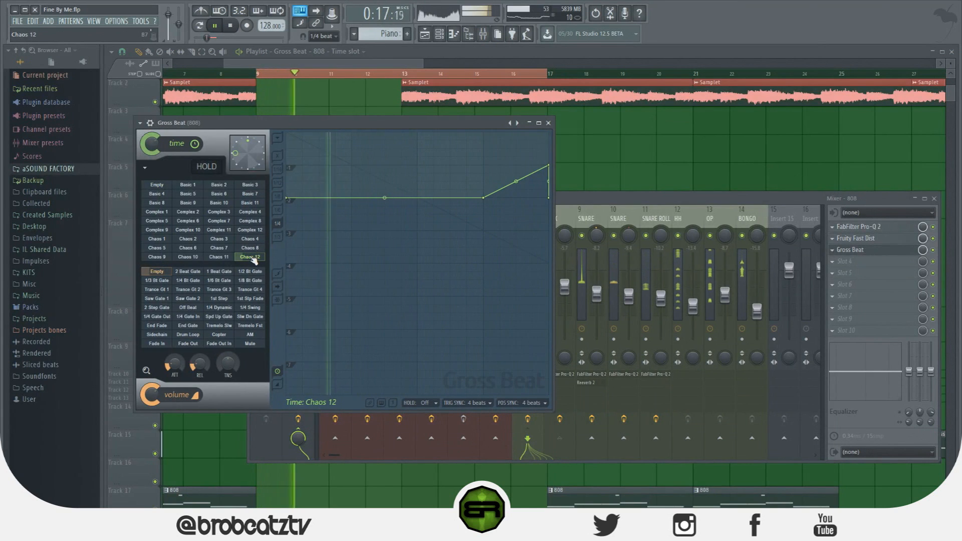
pyautogui.click(158, 185)
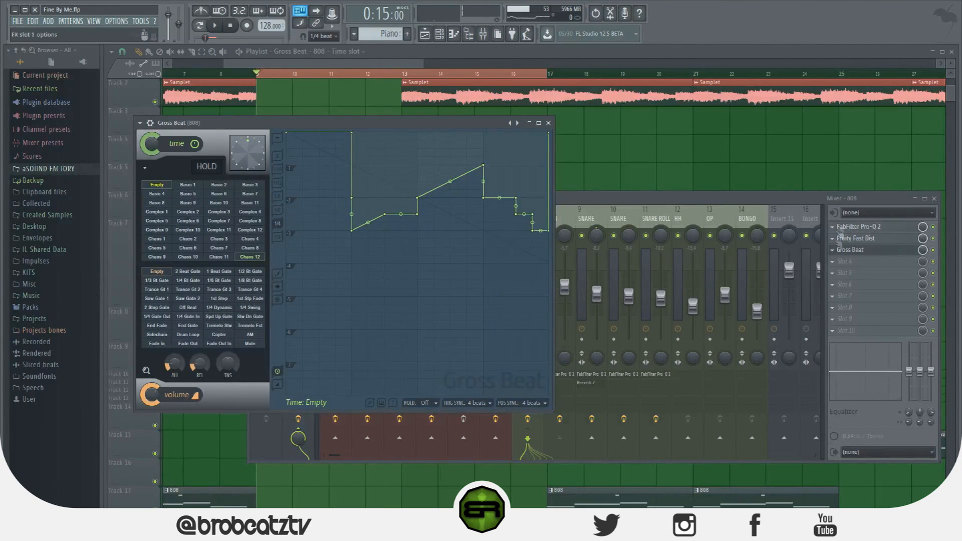
pyautogui.rightClick(159, 187)
pyautogui.click(213, 193)
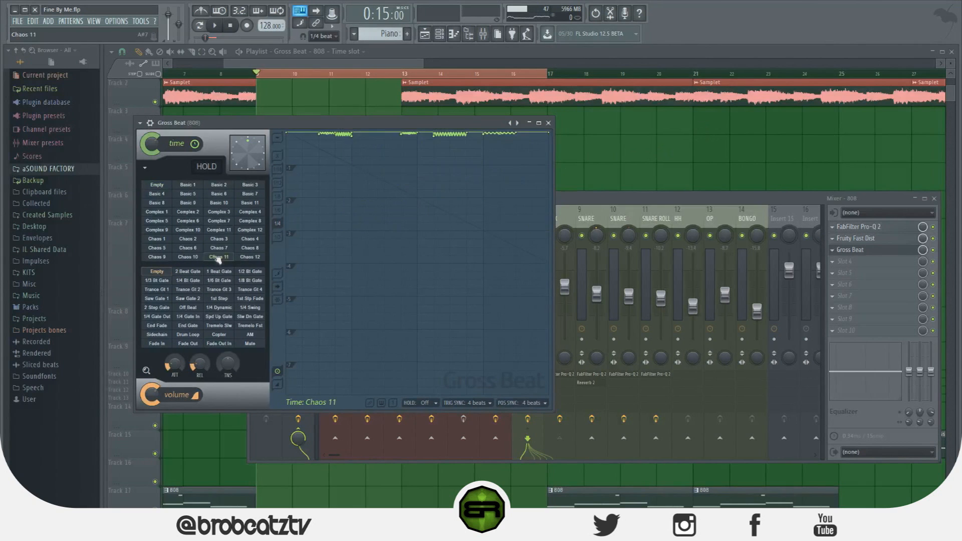
# - Reset the Empty time slot in the 808's Gross Beat and delete its time slot automation clip along with the automation channel
pyautogui.click(277, 139)
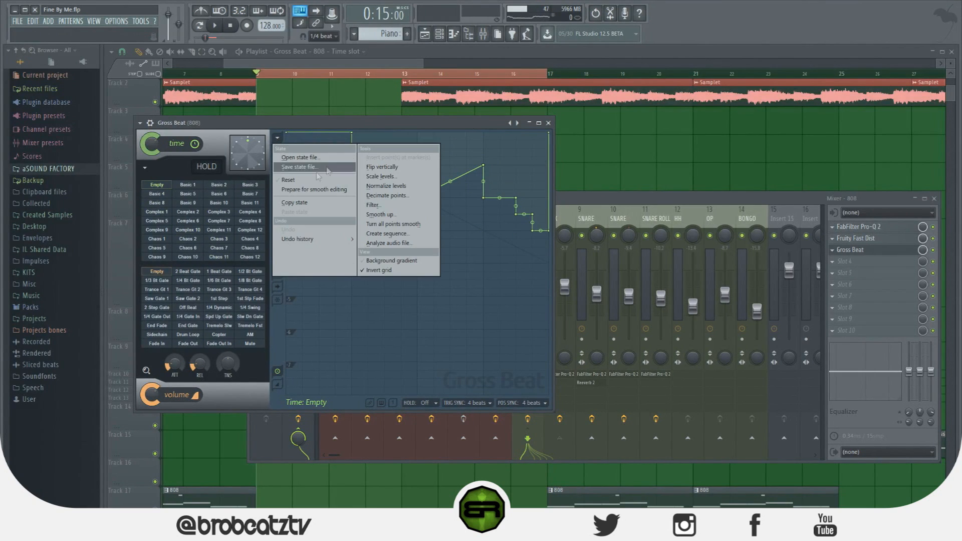
pyautogui.click(306, 182)
pyautogui.rightClick(644, 140)
pyautogui.rightClick(384, 236)
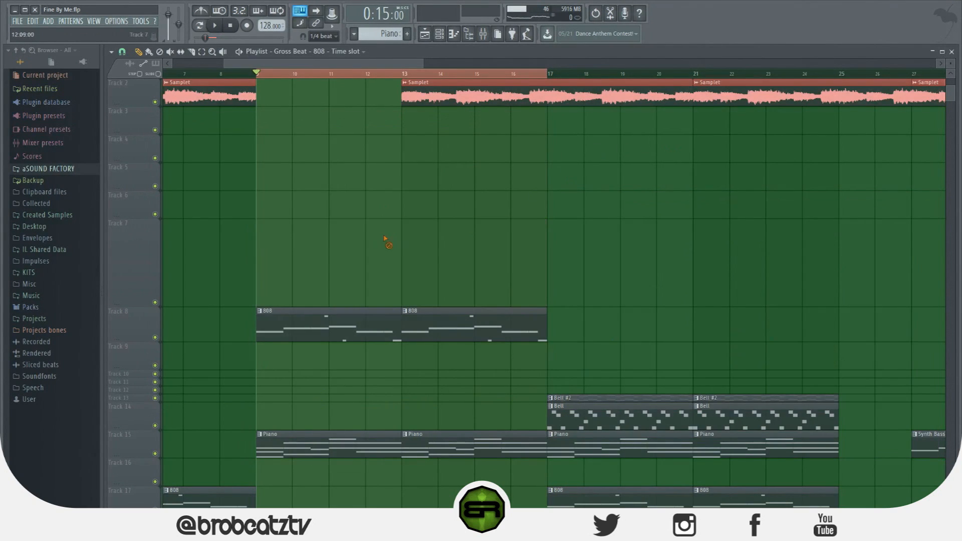
pyautogui.click(449, 39)
pyautogui.rightClick(351, 250)
pyautogui.click(395, 336)
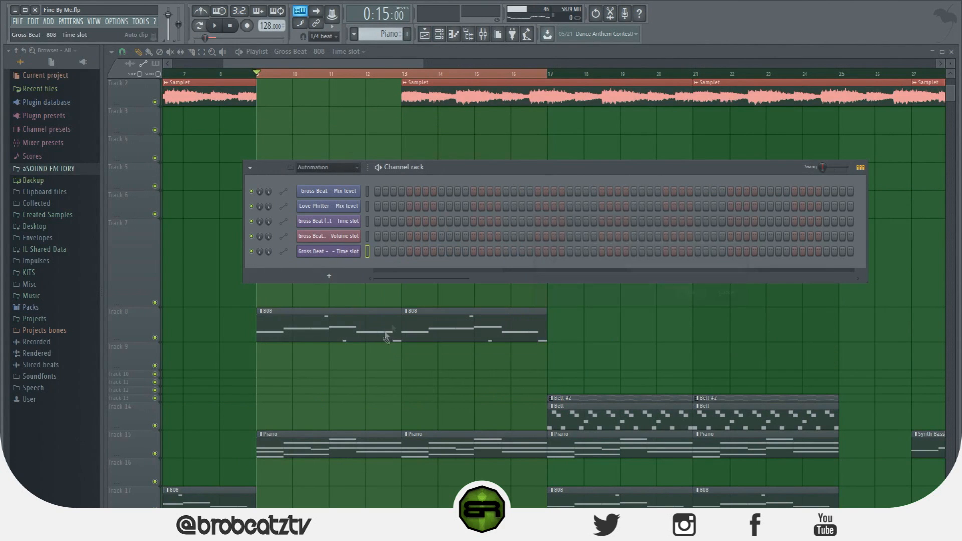
pyautogui.click(690, 293)
# - Reopen the 808's Gross Beat and look through the volume gate slots, ending on 1/2 Bt Gate
pyautogui.click(483, 33)
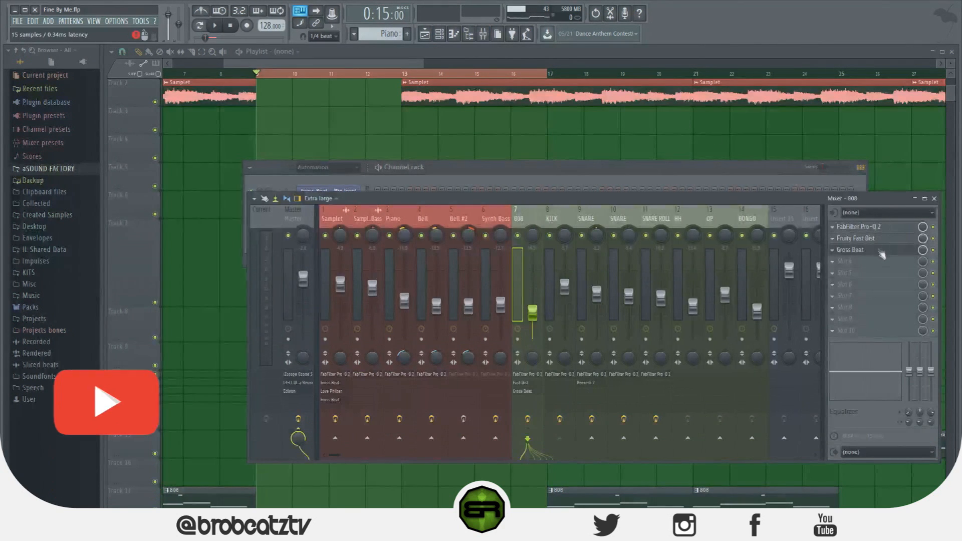
pyautogui.click(879, 253)
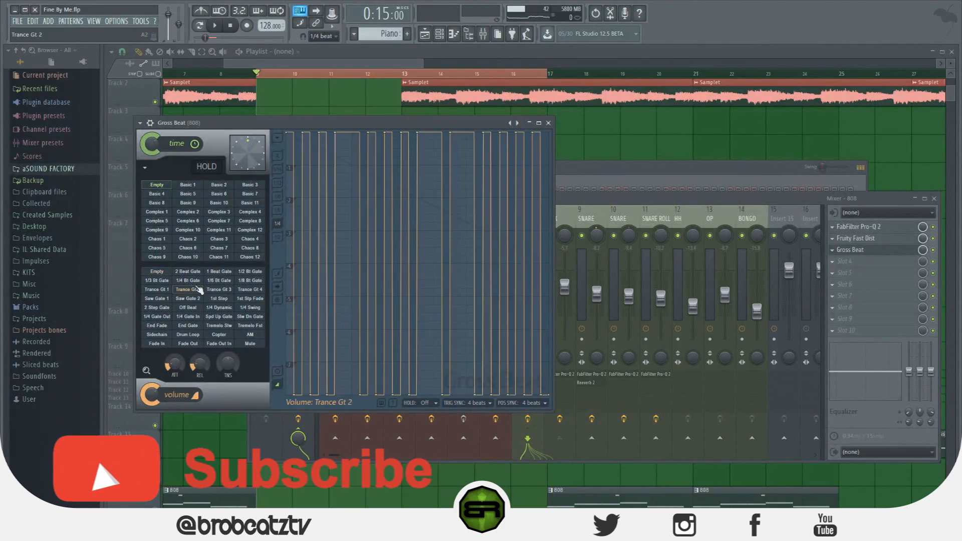
pyautogui.click(230, 299)
pyautogui.click(249, 271)
pyautogui.click(211, 272)
pyautogui.click(184, 272)
pyautogui.click(151, 273)
pyautogui.click(218, 278)
pyautogui.click(258, 274)
# - Play bars 9 to 17 while switching the 808's volume slot from 1/2 Bt Gate to 1 Beat Gate and 2 Beat Gate
pyautogui.press('space')
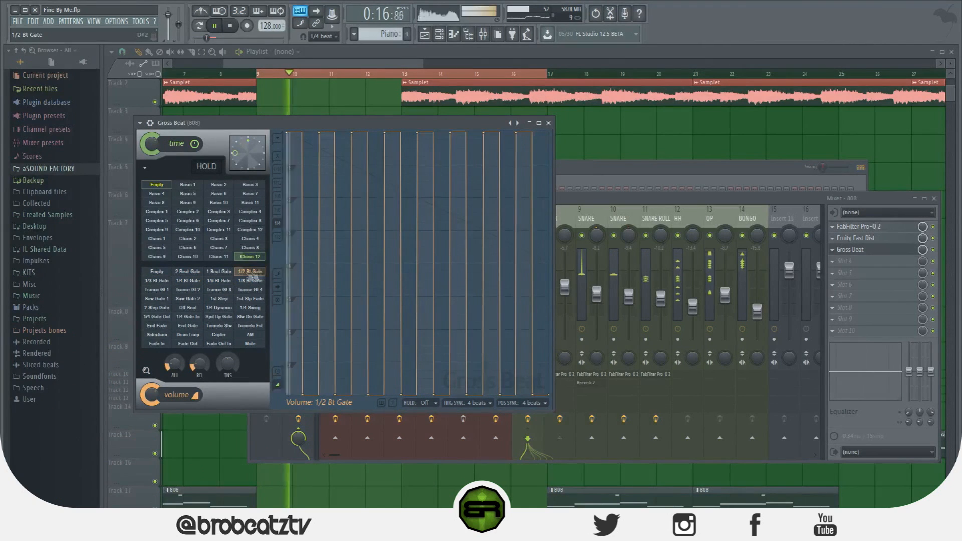
pyautogui.click(223, 273)
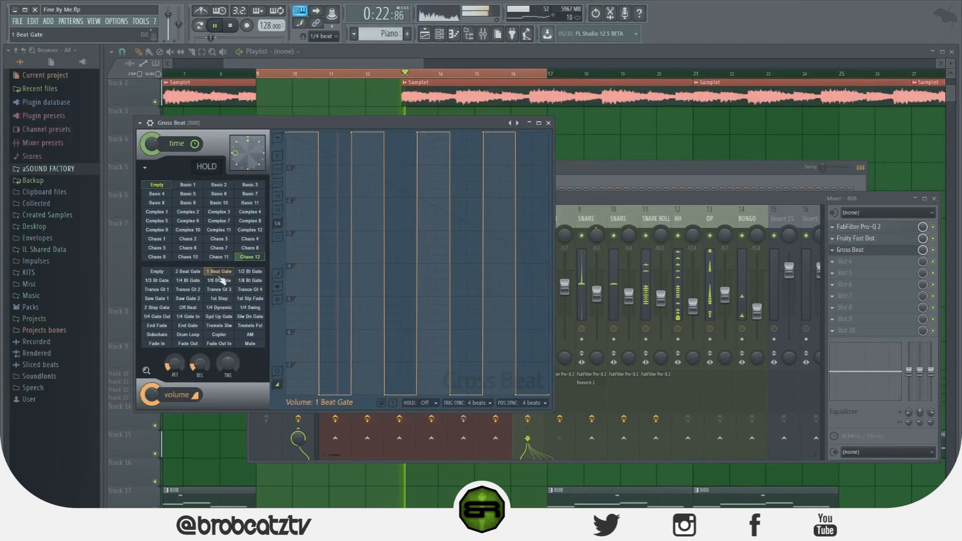
pyautogui.click(193, 272)
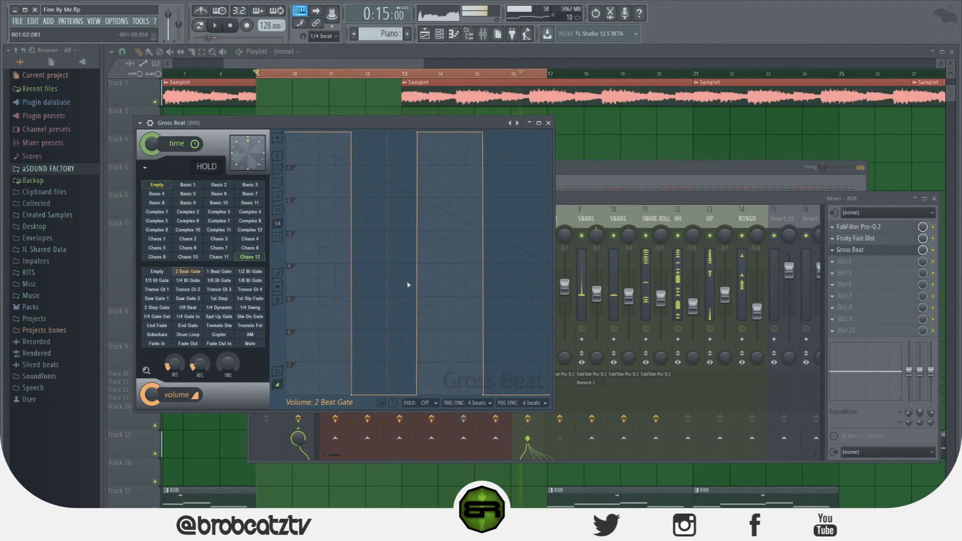
pyautogui.press('space')
# - Show the Mute volume slot and set the 808's Gross Beat volume slot to 1 Beat Gate
pyautogui.click(251, 344)
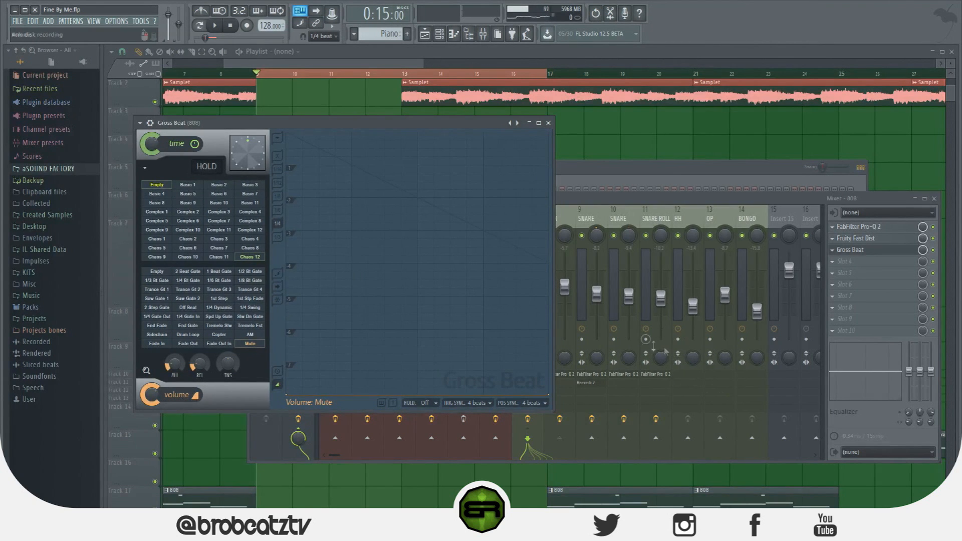
pyautogui.rightClick(924, 251)
pyautogui.click(909, 253)
pyautogui.click(891, 251)
pyautogui.click(218, 271)
# - Create an automation clip for the mix level of the 808's Gross Beat and move it to Track 7
pyautogui.rightClick(922, 251)
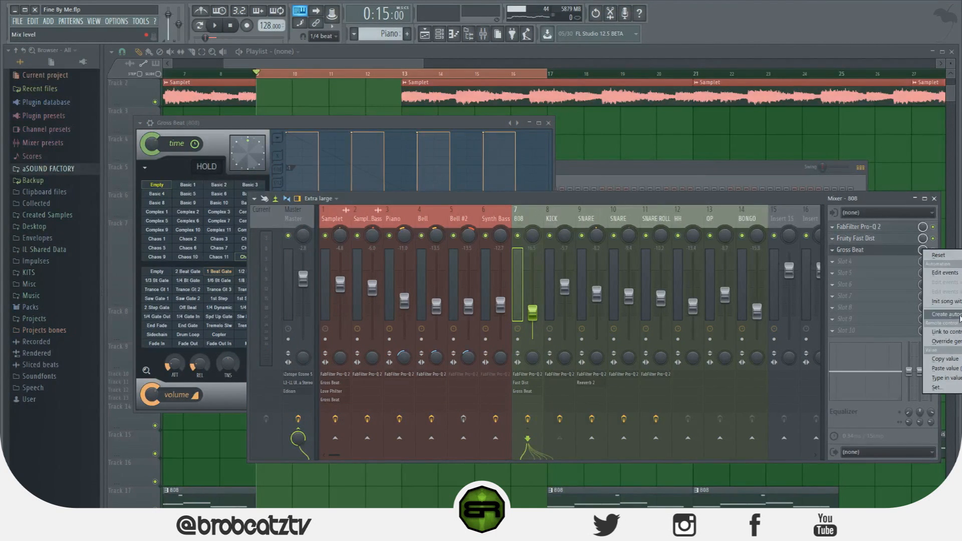
pyautogui.moveTo(778, 201); pyautogui.dragTo(440, 182)
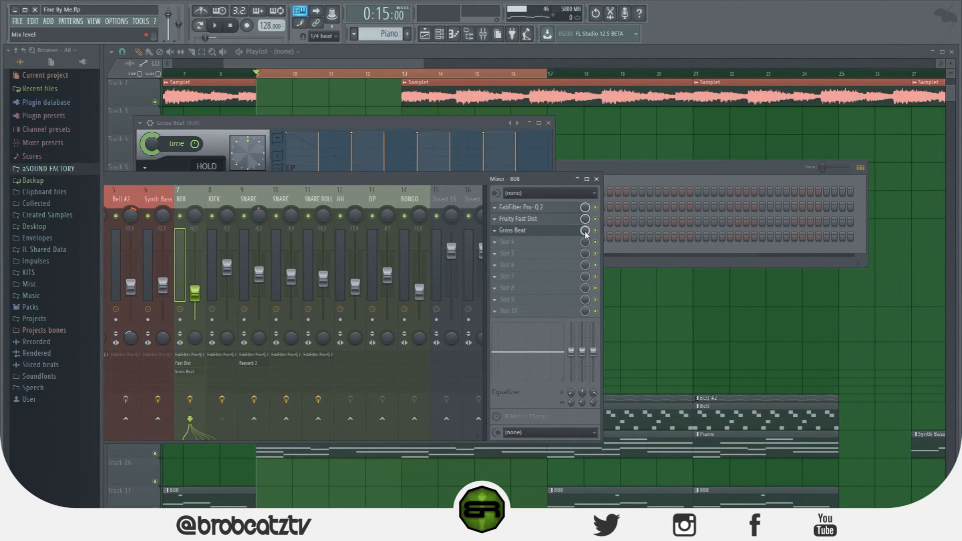
pyautogui.rightClick(585, 230)
pyautogui.click(603, 297)
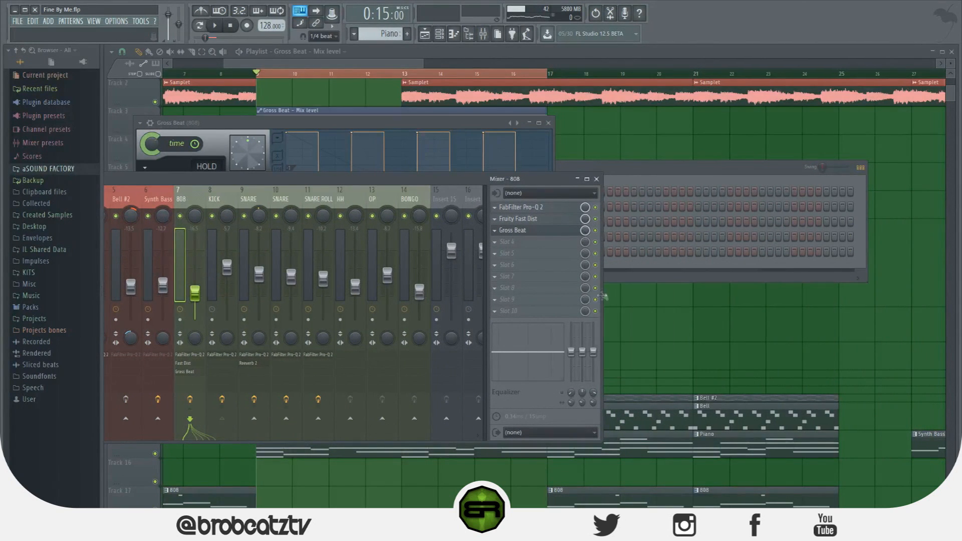
pyautogui.press('F12')
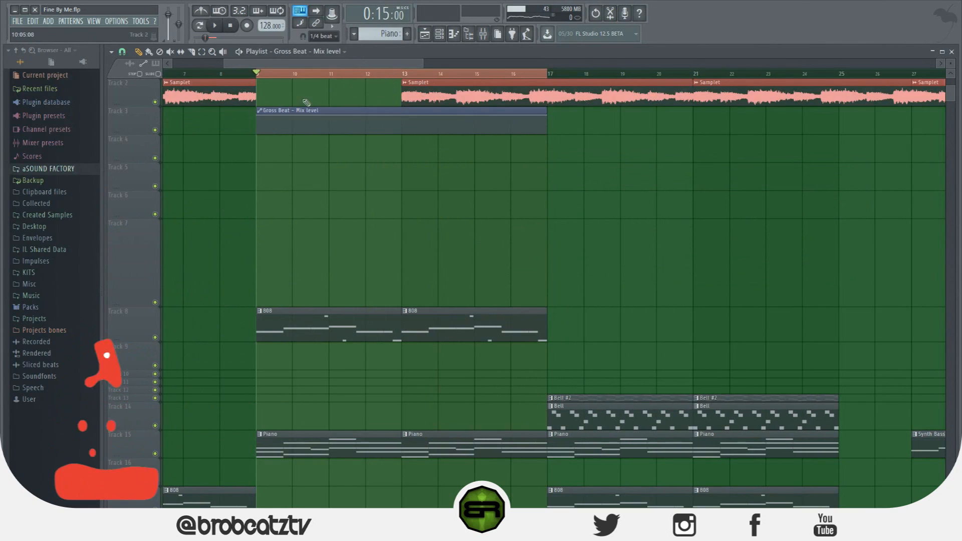
pyautogui.moveTo(306, 134); pyautogui.dragTo(310, 254)
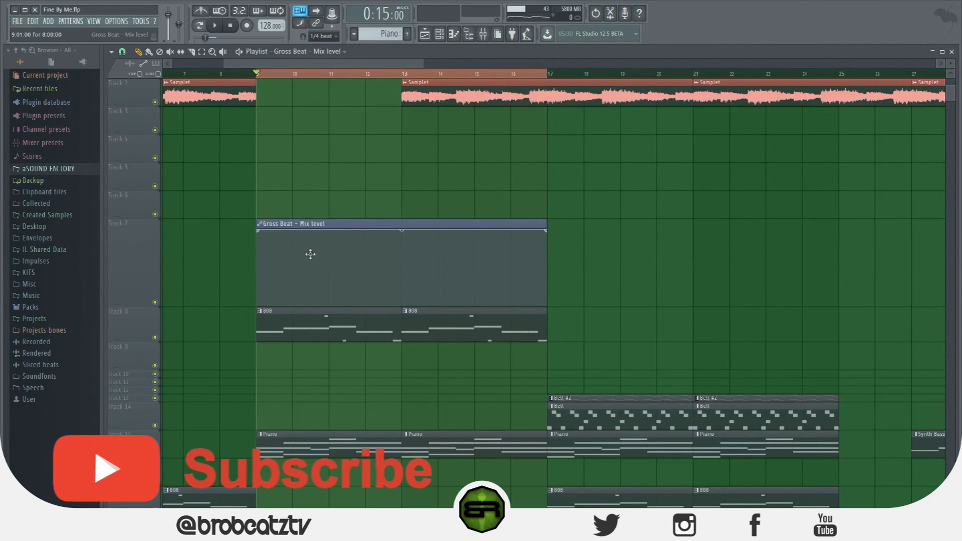
# - Shape the mix level automation to stay at 0% except for a 100% block from bar 13 to bar 14
pyautogui.moveTo(258, 231); pyautogui.dragTo(257, 305)
pyautogui.rightClick(402, 305)
pyautogui.rightClick(402, 230)
pyautogui.rightClick(438, 231)
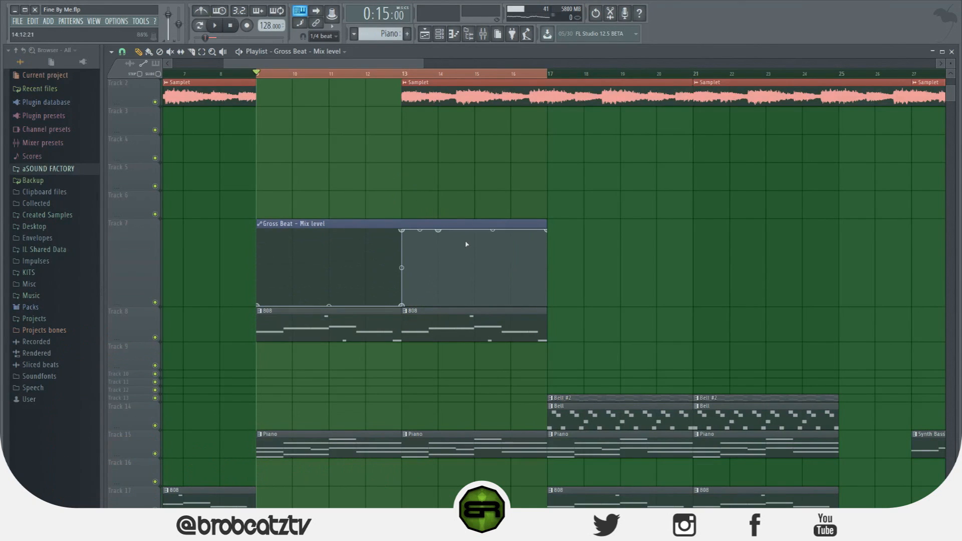
pyautogui.rightClick(438, 304)
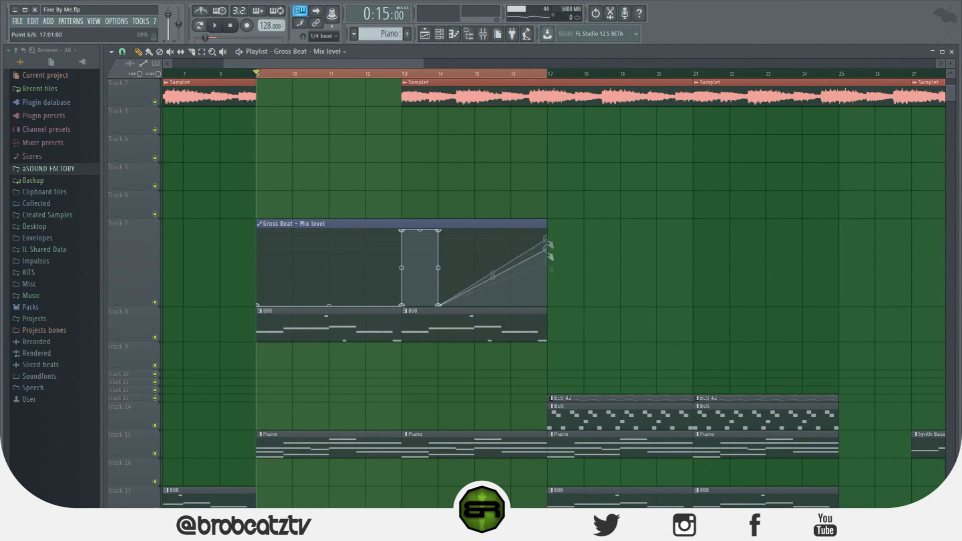
pyautogui.moveTo(548, 244); pyautogui.dragTo(547, 305)
# - Add a second 100% block from bar 11 to bar 12 in the mix level automation during playback and listen to it
pyautogui.press('space')
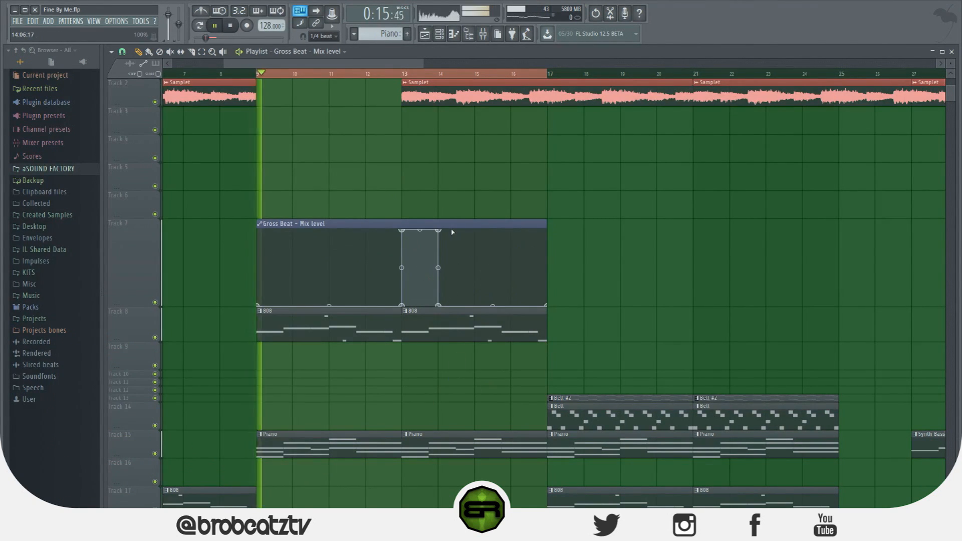
pyautogui.rightClick(329, 305)
pyautogui.rightClick(328, 231)
pyautogui.rightClick(365, 231)
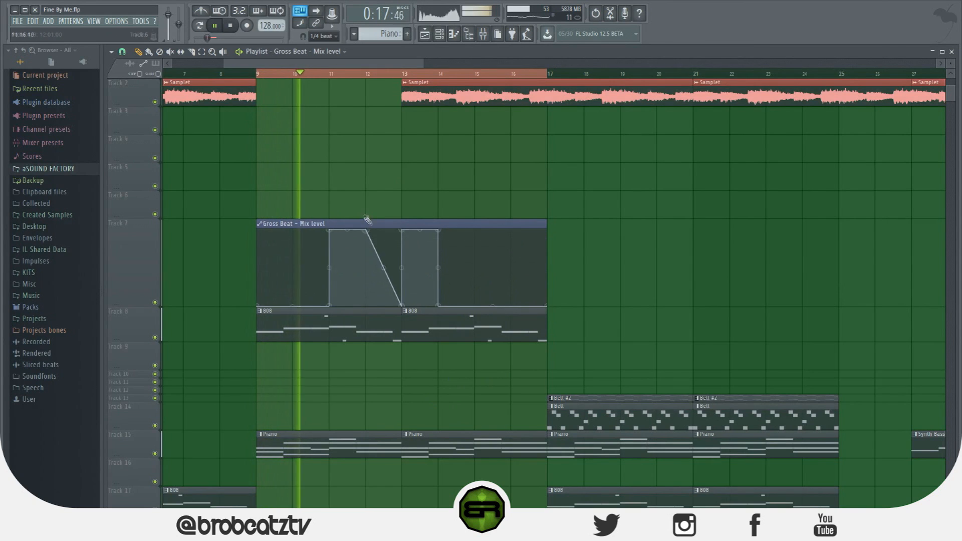
pyautogui.rightClick(365, 305)
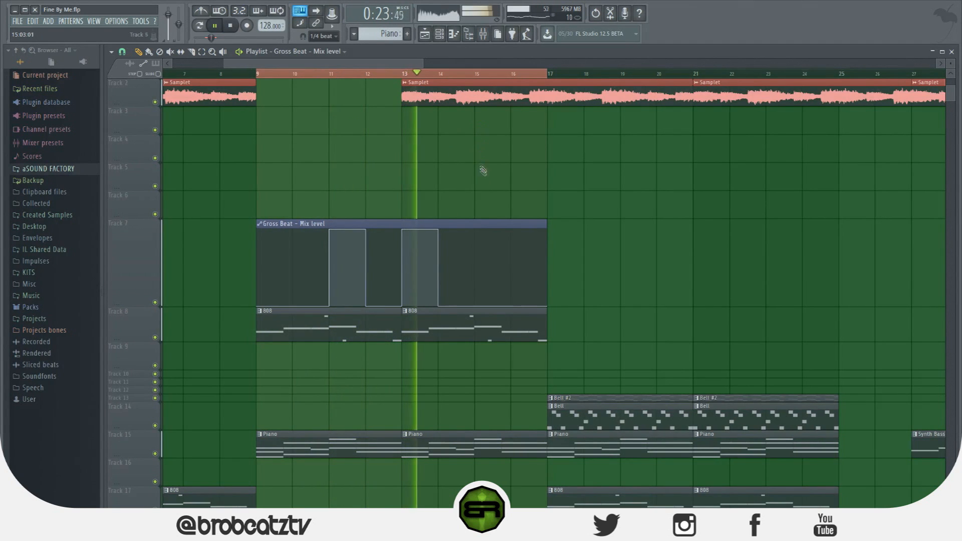
pyautogui.scroll(-5, 481, 163)
pyautogui.scroll(1, 501, 239)
pyautogui.scroll(3, 501, 240)
pyautogui.press('space')
pyautogui.scroll(2, 452, 192)
# - Delete the mix level automation clip from Track 7 and remove Gross Beat from the 808 mixer track
pyautogui.rightClick(384, 305)
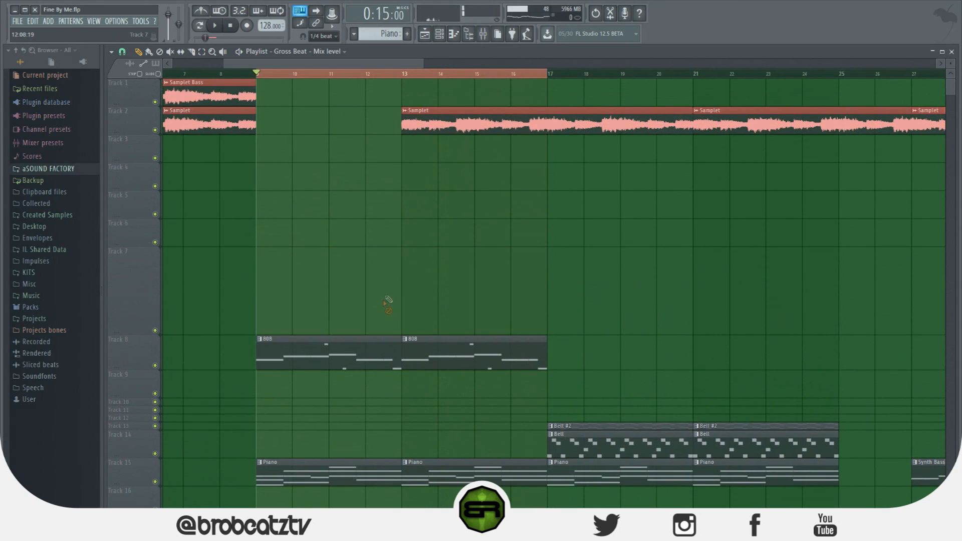
pyautogui.click(483, 34)
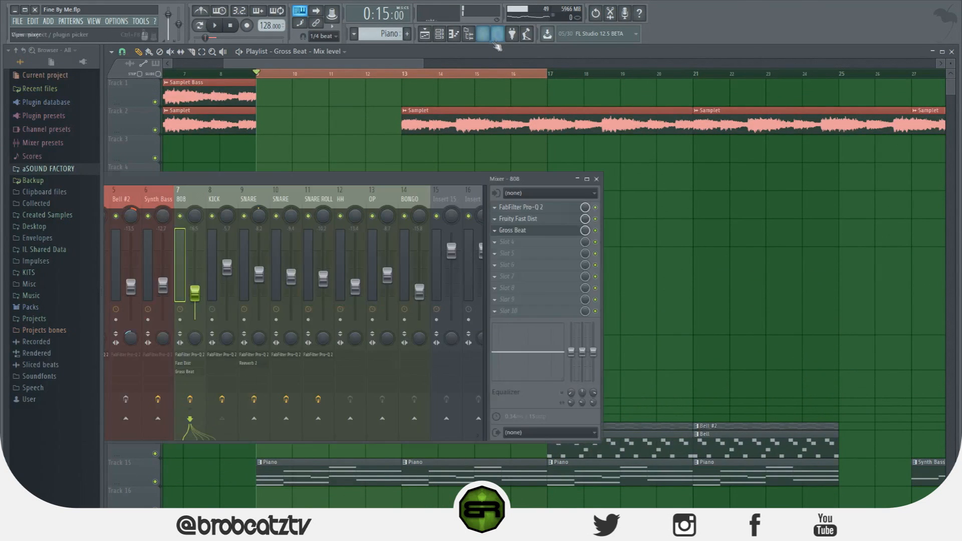
pyautogui.click(498, 233)
pyautogui.click(333, 185)
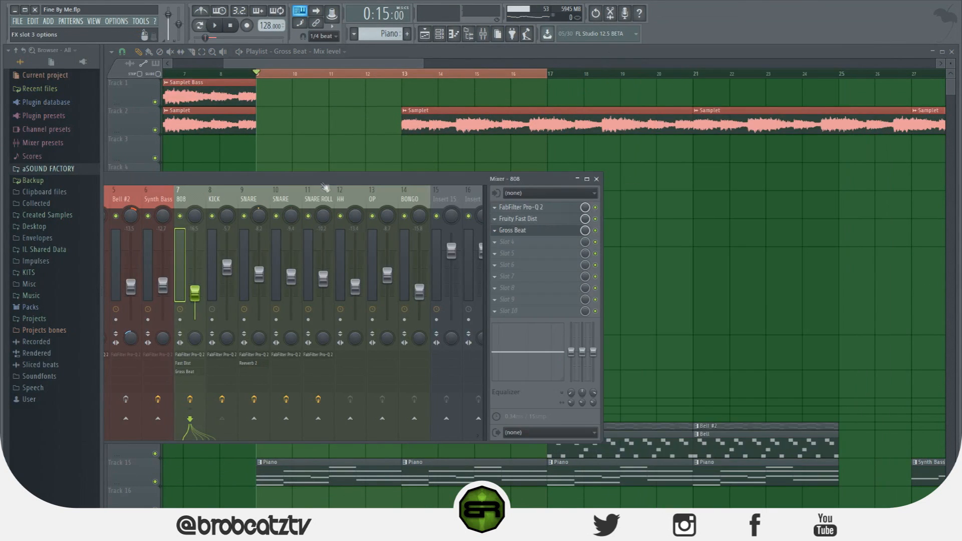
# - Load Gross Beat into slot 3 of the SNARE mixer track 9 and apply its Repeater preset
pyautogui.click(259, 200)
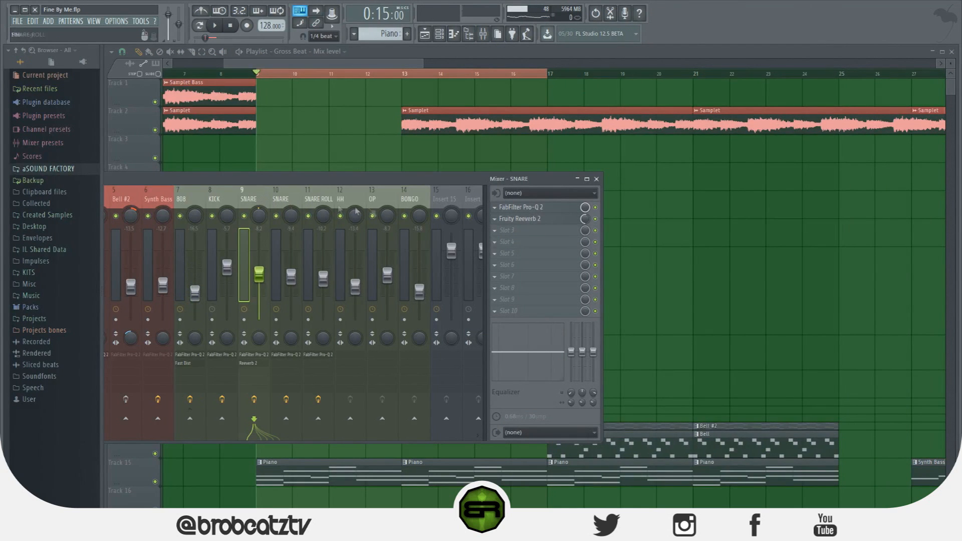
pyautogui.click(500, 231)
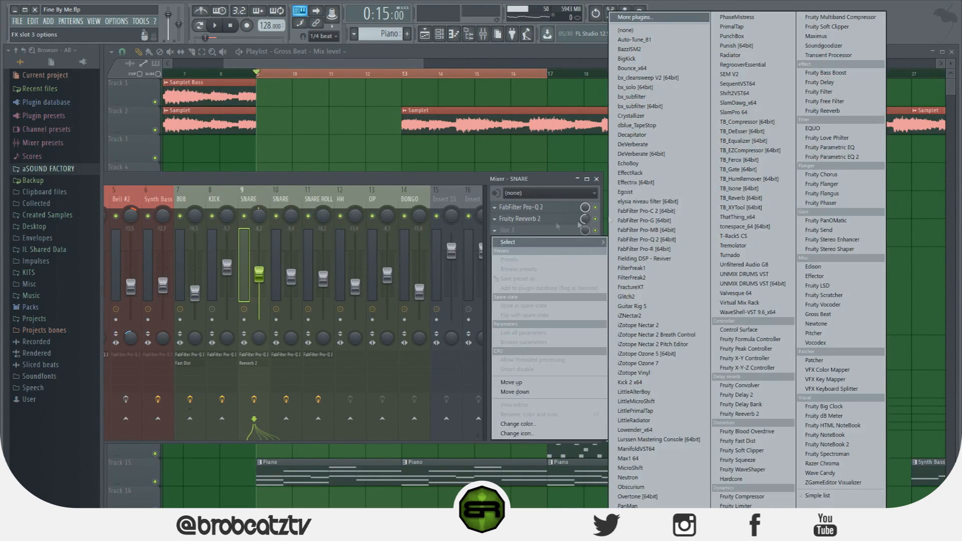
pyautogui.click(830, 315)
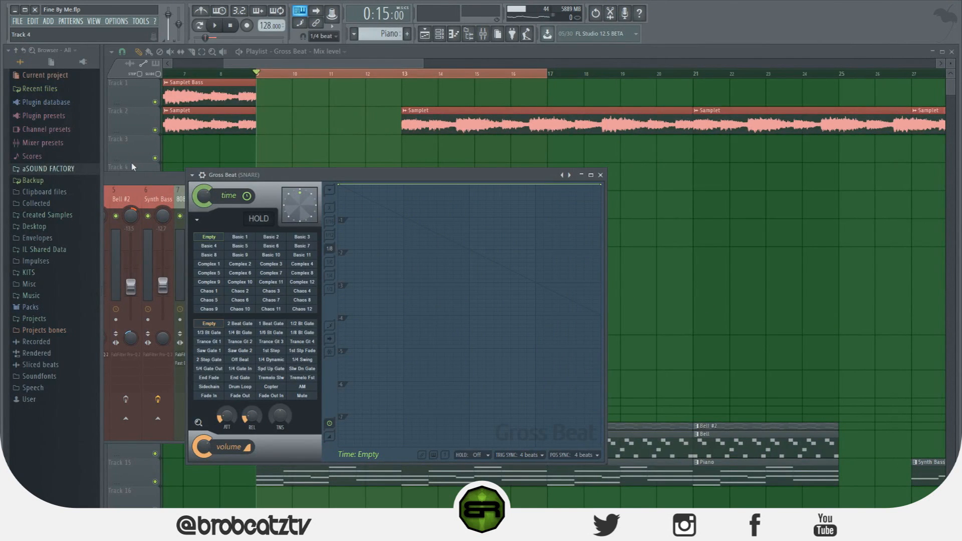
pyautogui.moveTo(288, 178); pyautogui.dragTo(366, 142)
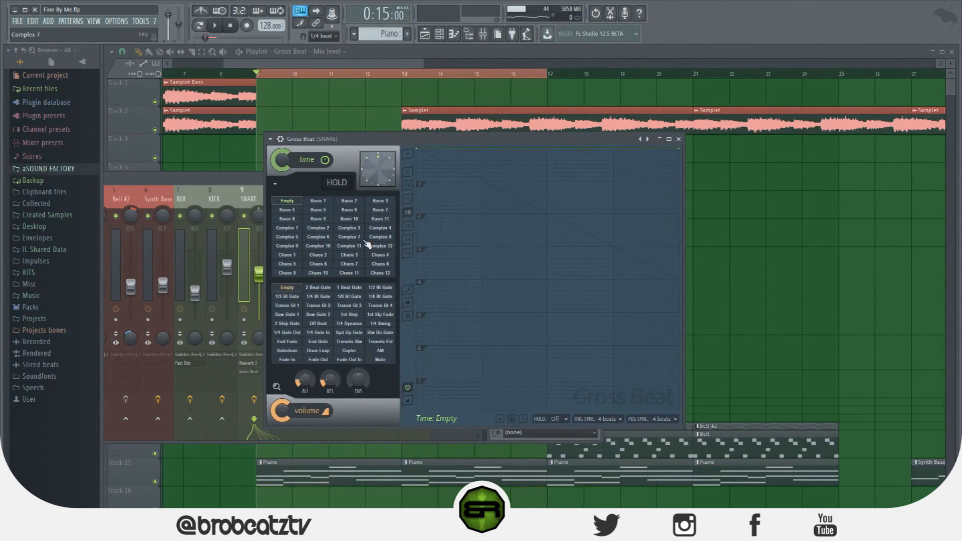
pyautogui.click(271, 139)
pyautogui.moveTo(347, 174)
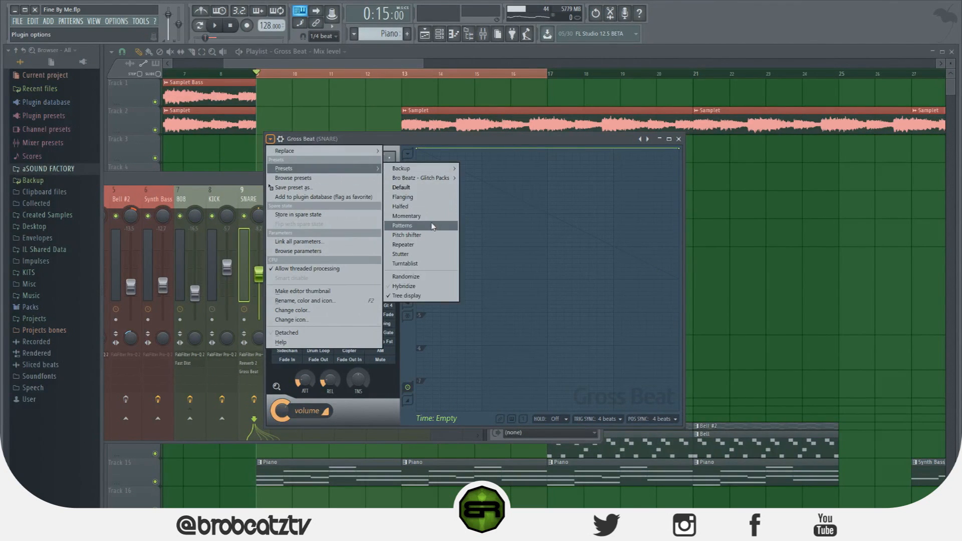
pyautogui.click(429, 249)
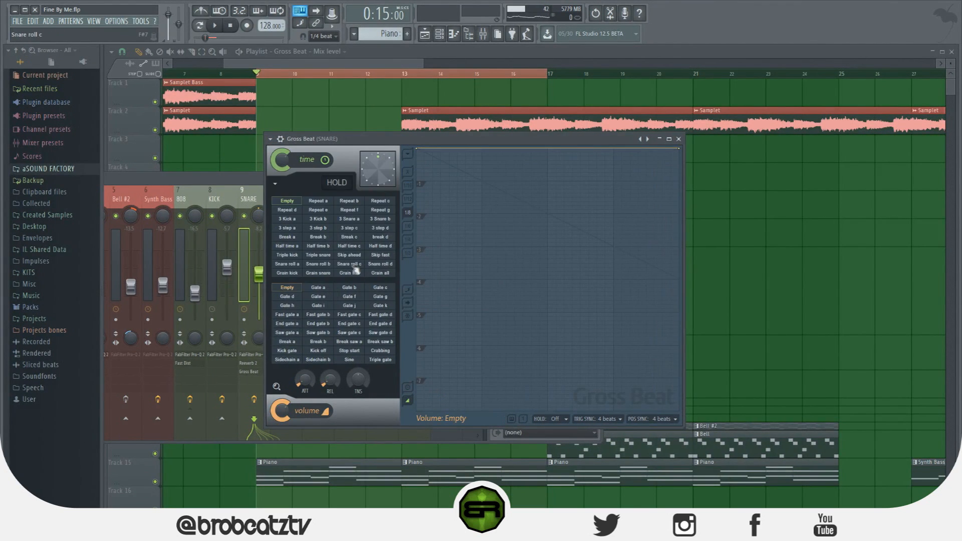
# - Preview the snare with the Snare roll c time slot, and solo playlist Track 19 with the snare clips to hear it alone
pyautogui.press('space')
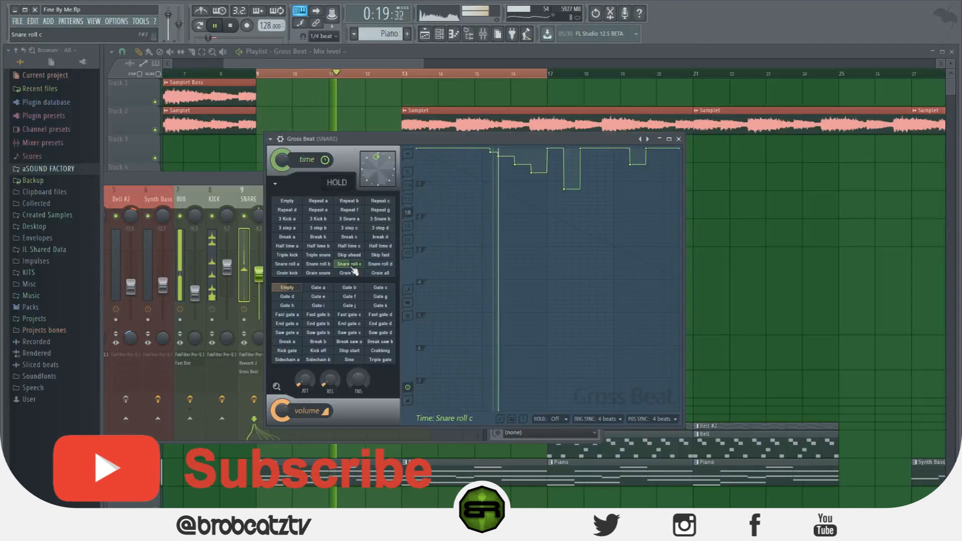
pyautogui.click(323, 65)
pyautogui.press('space')
pyautogui.scroll(-5, 351, 363)
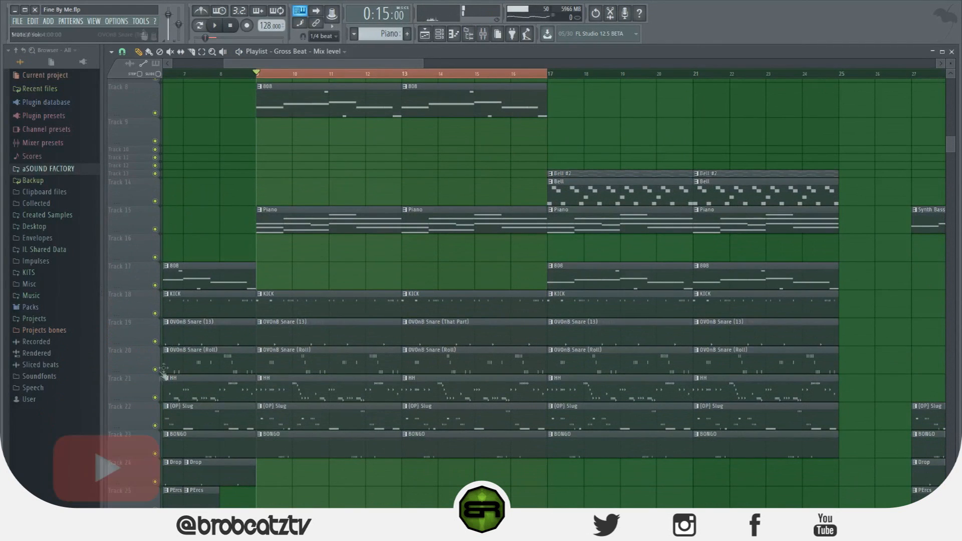
pyautogui.rightClick(154, 341)
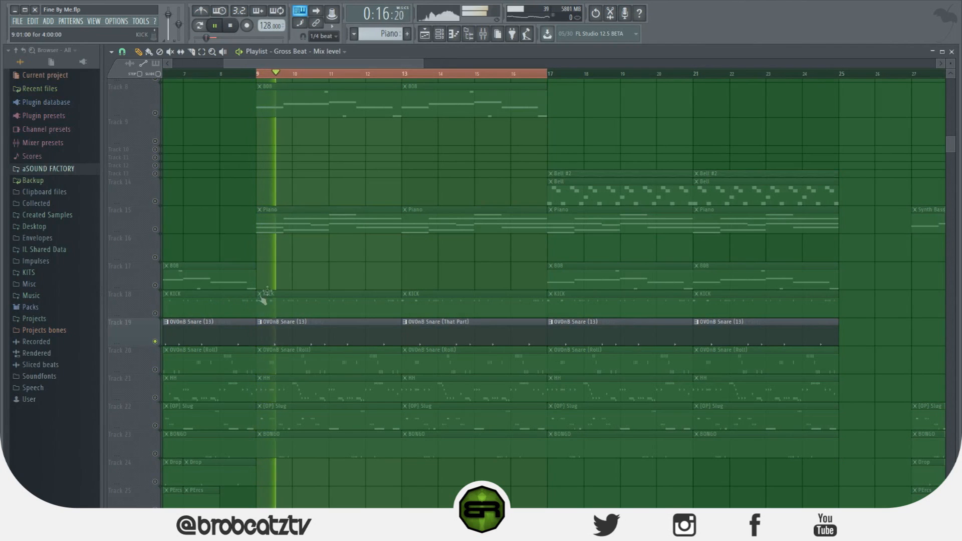
pyautogui.press('space')
# - Reopen the snare's Gross Beat and preview the Snare roll d and Snare roll b time slots on the soloed snare
pyautogui.click(482, 34)
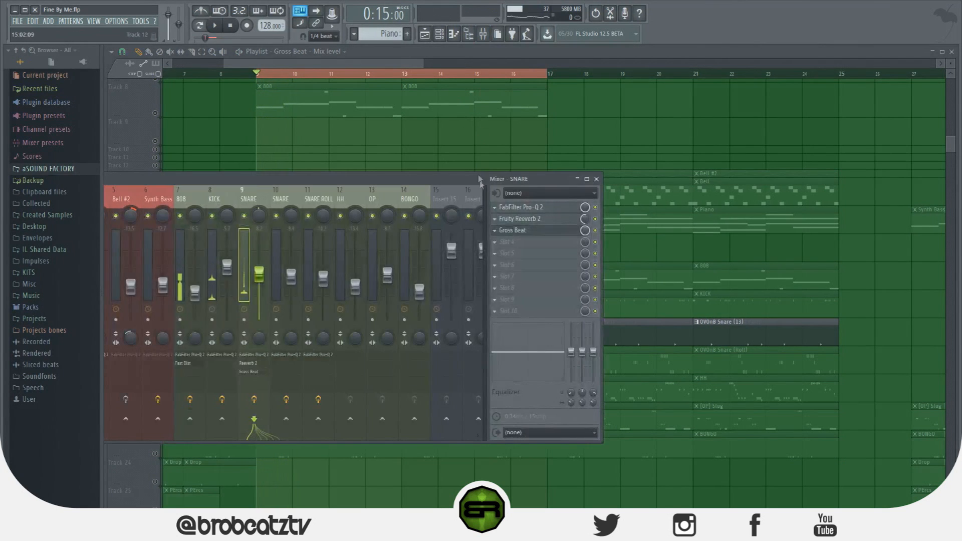
pyautogui.click(526, 233)
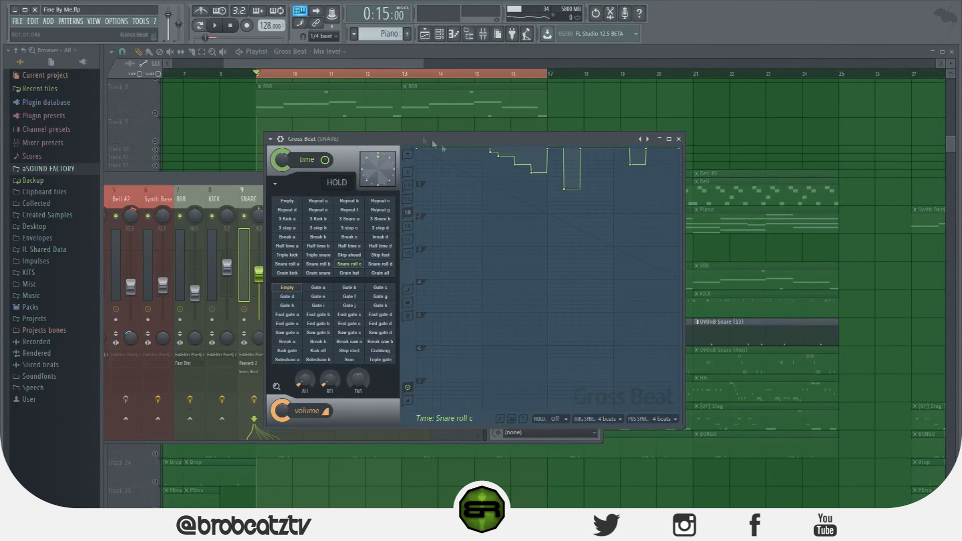
pyautogui.click(381, 264)
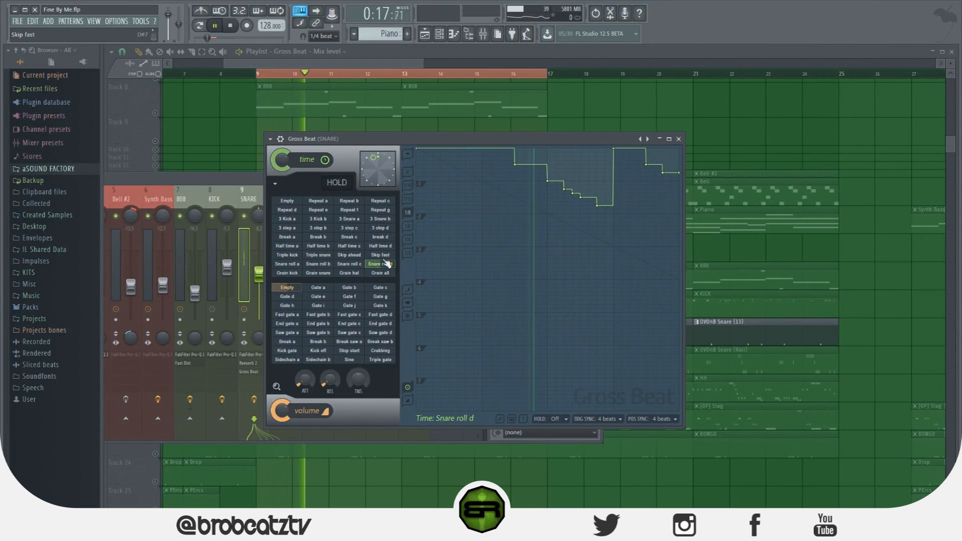
pyautogui.press('space')
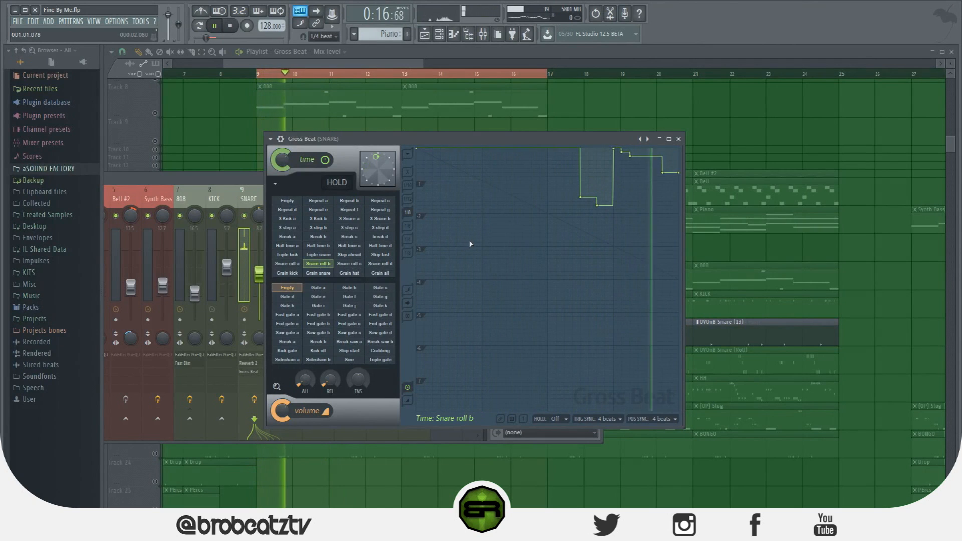
# - Reshape the Snare roll b time envelope by lowering its third-beat step and adding a deeper step, previewing the edits on the snare
pyautogui.press('space')
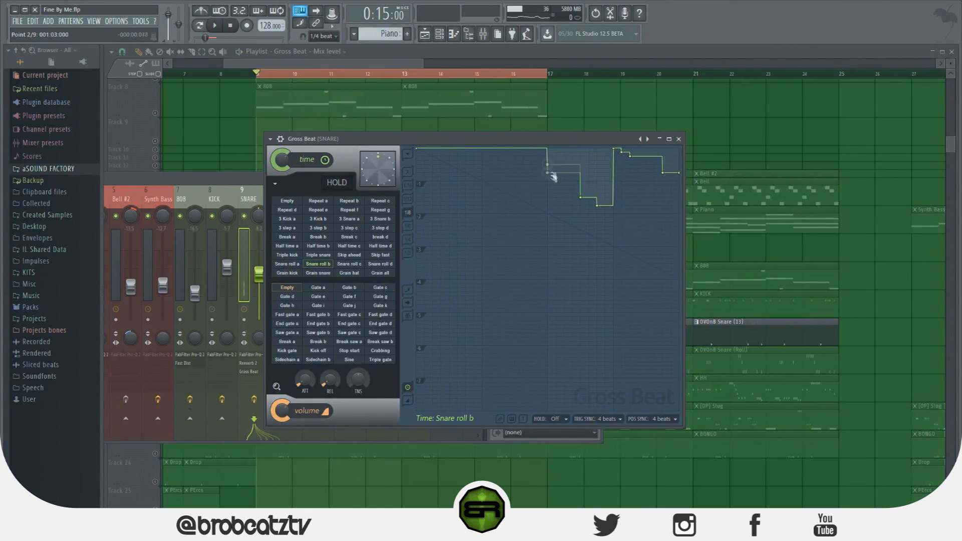
pyautogui.moveTo(553, 177); pyautogui.dragTo(549, 196)
pyautogui.press('space')
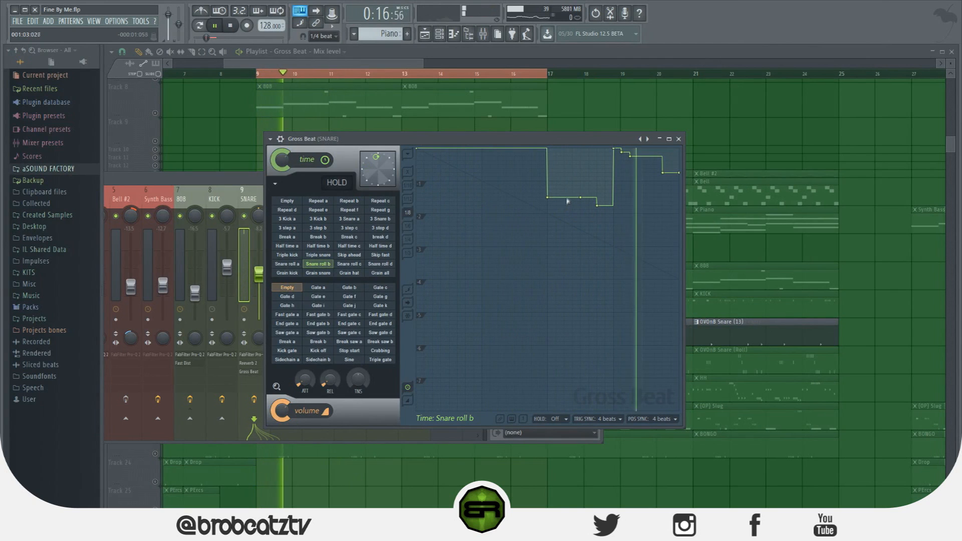
pyautogui.rightClick(564, 217)
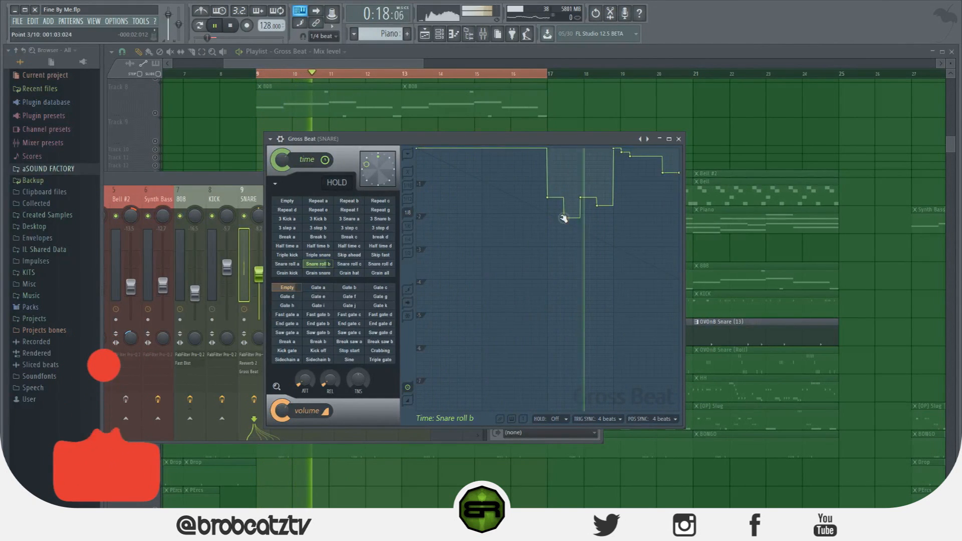
pyautogui.rightClick(531, 164)
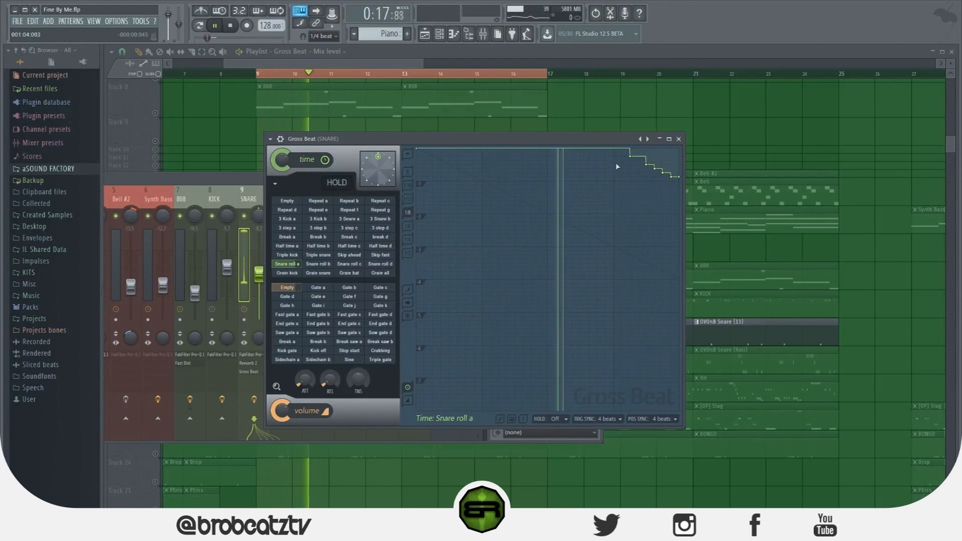
# - Add a series of descending steps from beat 3.5 in the Snare roll a time envelope and preview the roll
pyautogui.rightClick(581, 168)
pyautogui.rightClick(597, 177)
pyautogui.rightClick(605, 185)
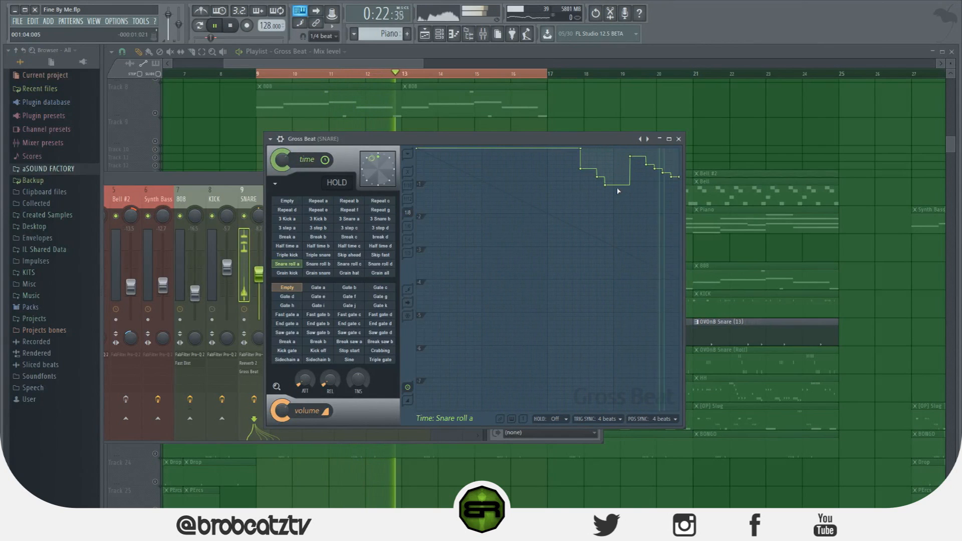
pyautogui.press('space')
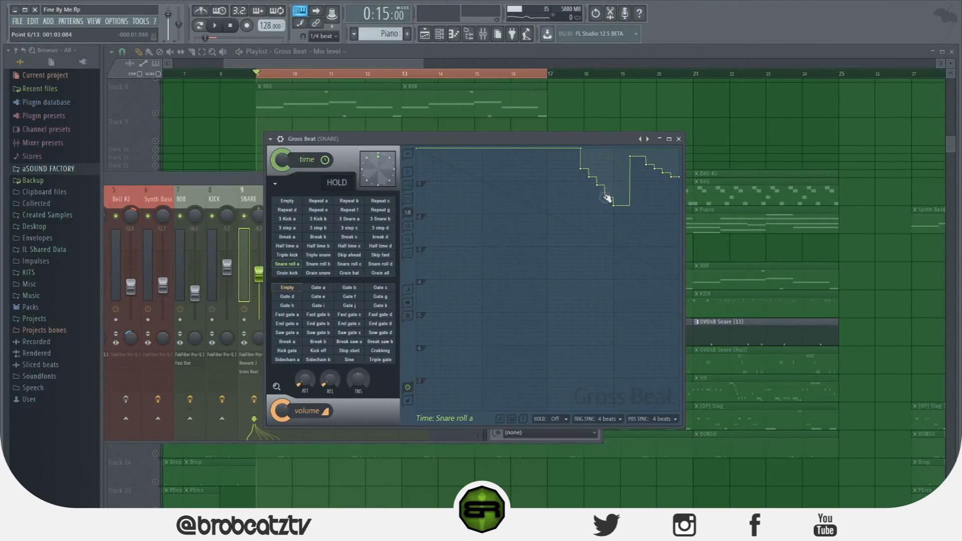
pyautogui.press('space')
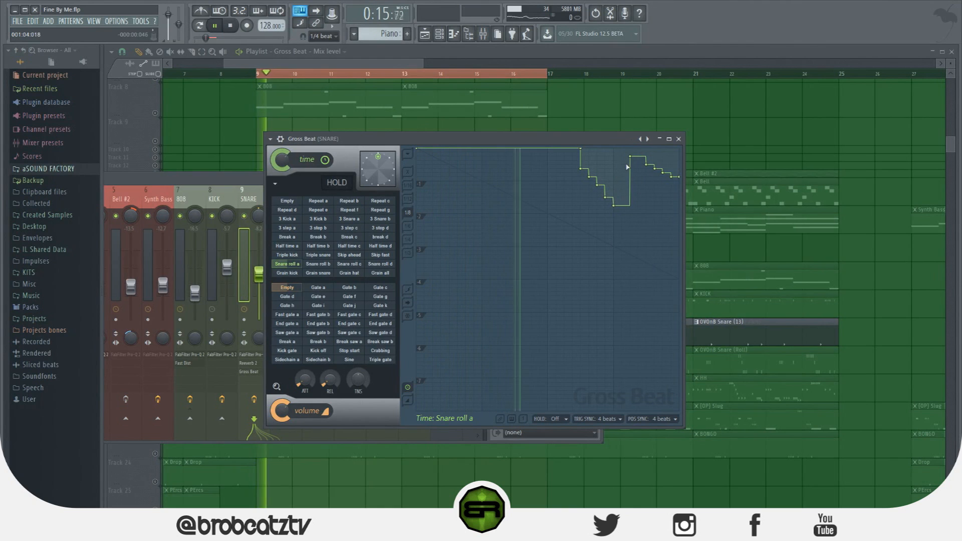
# - Raise the first added step in the Snare roll a time envelope and preview the modified roll
pyautogui.press('space')
pyautogui.press('space')
pyautogui.moveTo(581, 168); pyautogui.dragTo(581, 156)
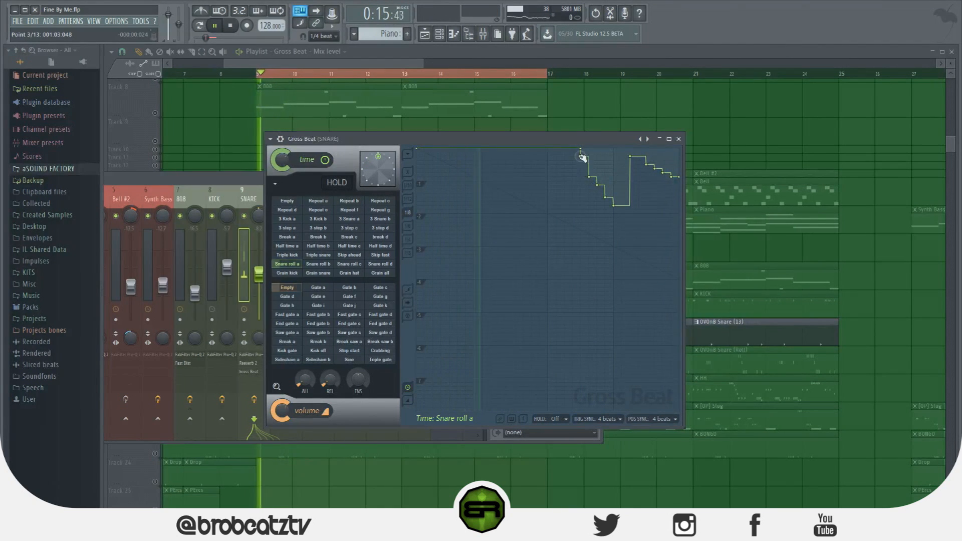
pyautogui.press('space')
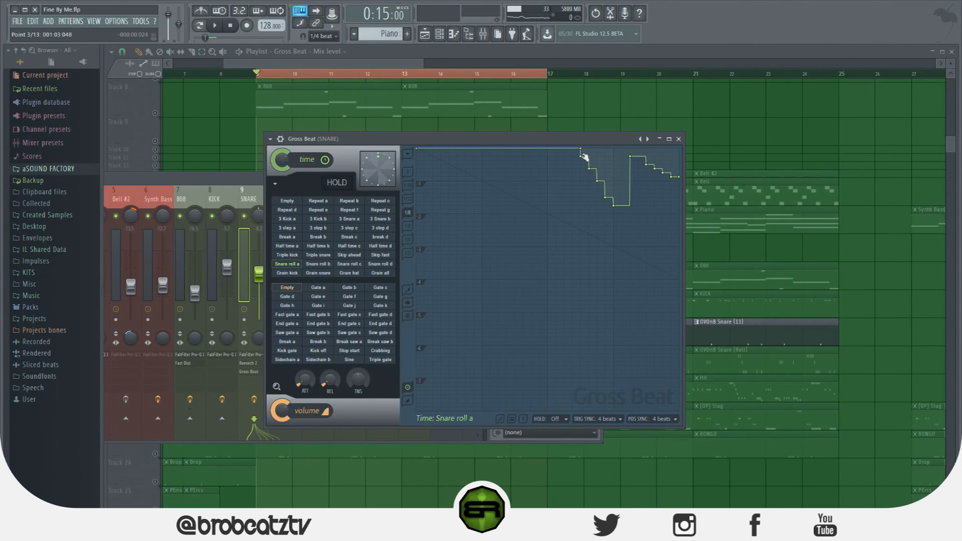
# - Reopen the snare's Gross Beat from the mixer and preview the Repeat e time slot on the snare
pyautogui.press('F12')
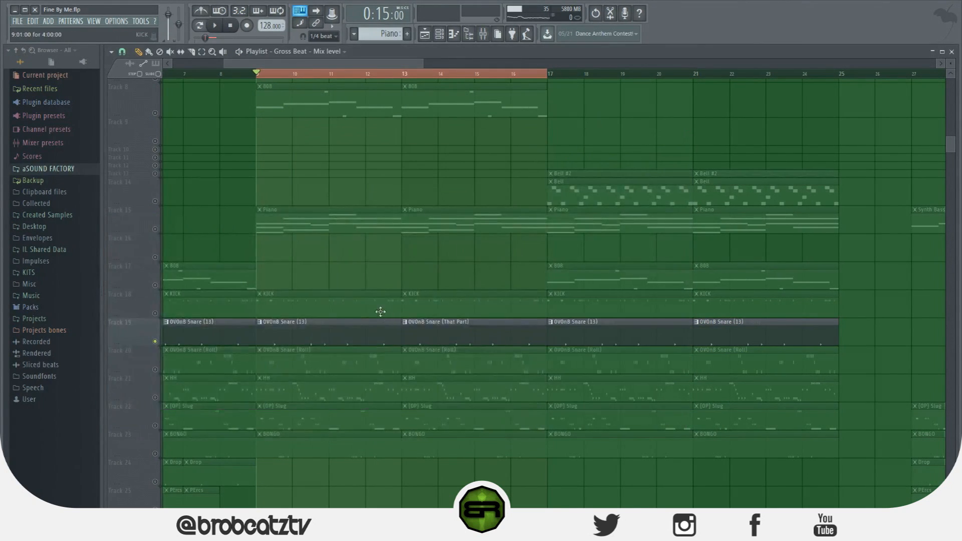
pyautogui.click(488, 35)
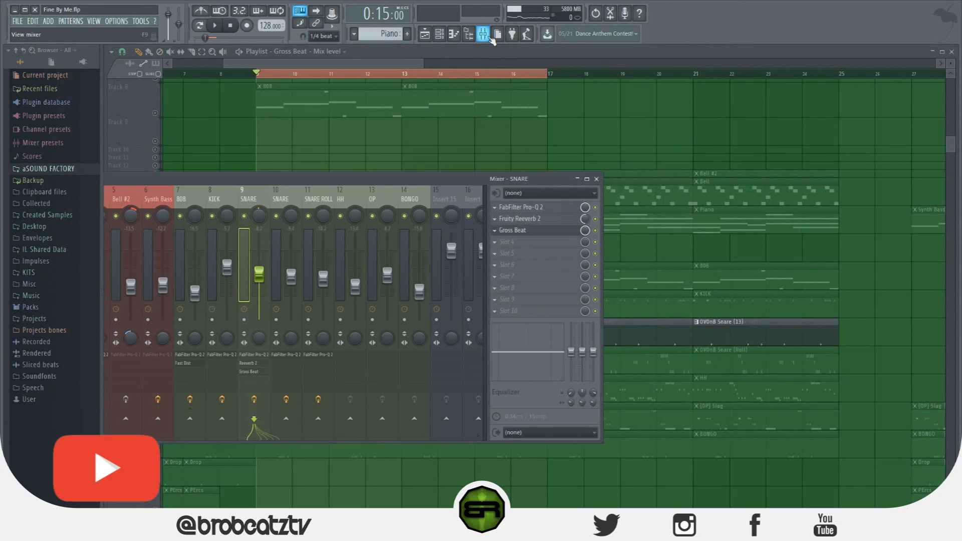
pyautogui.click(525, 230)
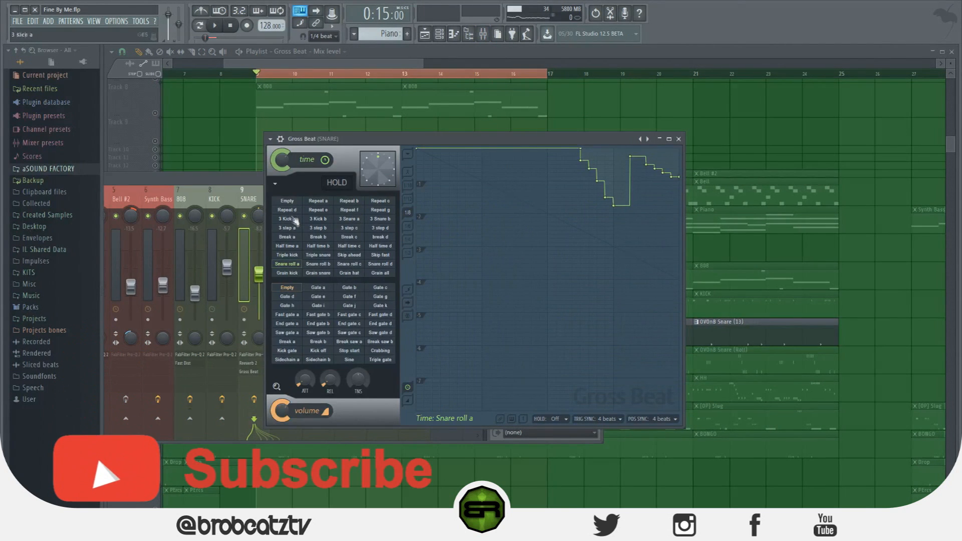
pyautogui.click(318, 210)
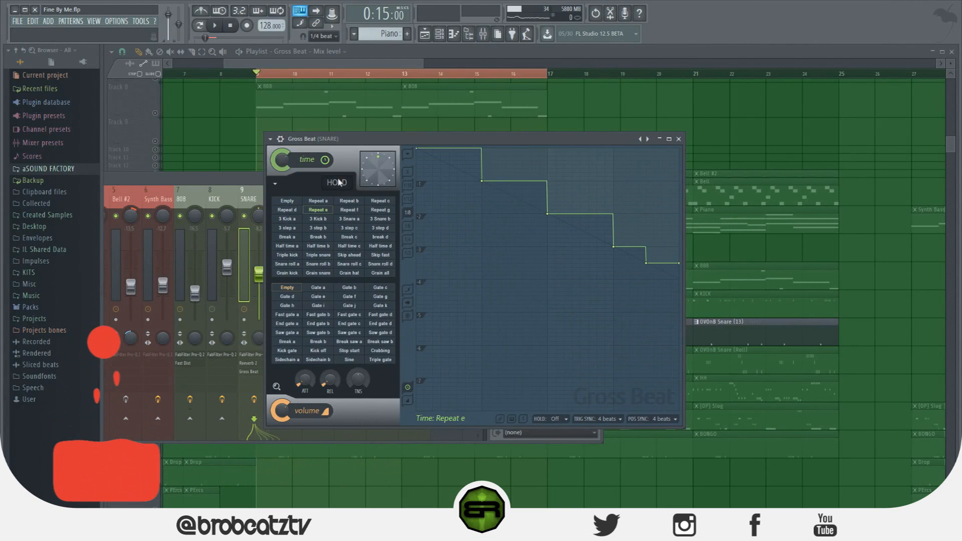
pyautogui.press('space')
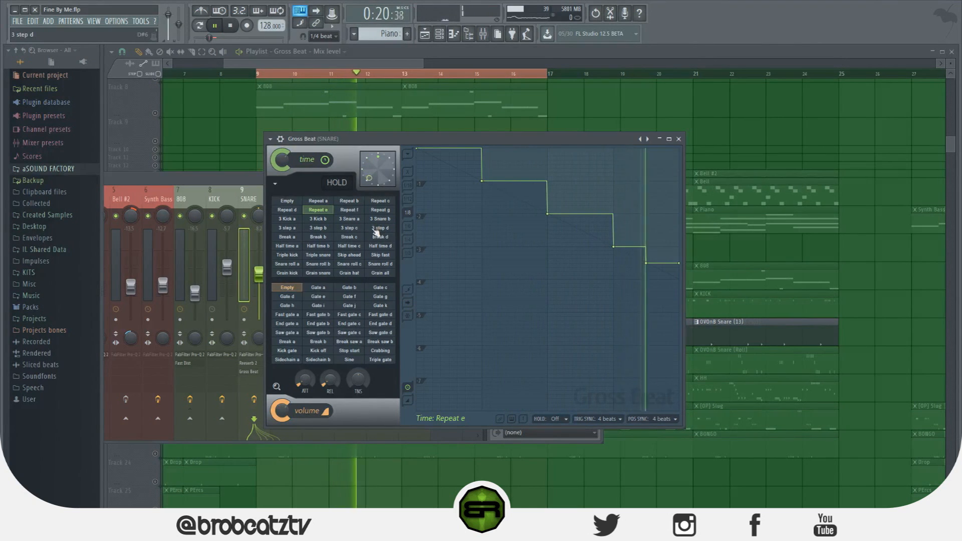
pyautogui.press('space')
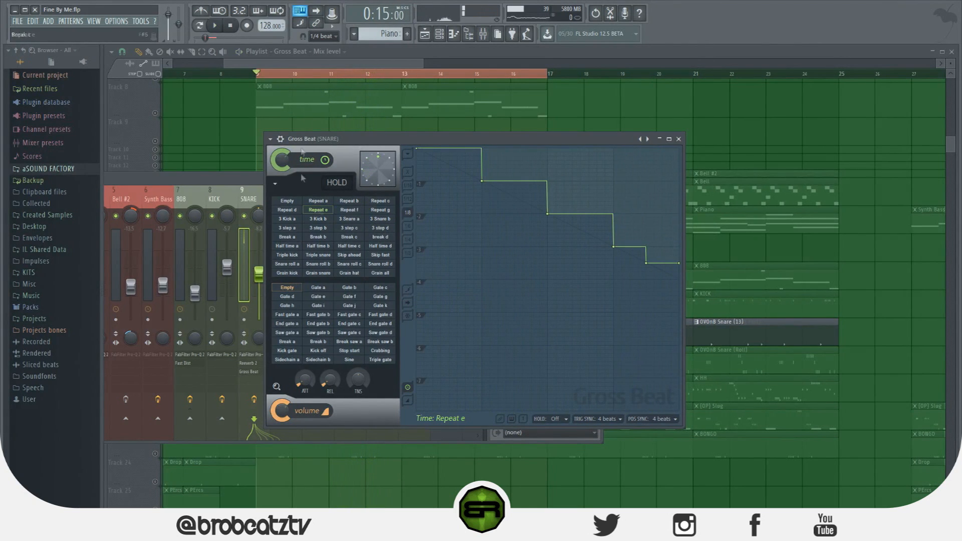
# - View several time slots ending with Triple kick, then the Gate e and Gate f volume slots, and close Gross Beat
pyautogui.click(281, 220)
pyautogui.click(383, 228)
pyautogui.click(287, 201)
pyautogui.moveTo(383, 202); pyautogui.dragTo(296, 255)
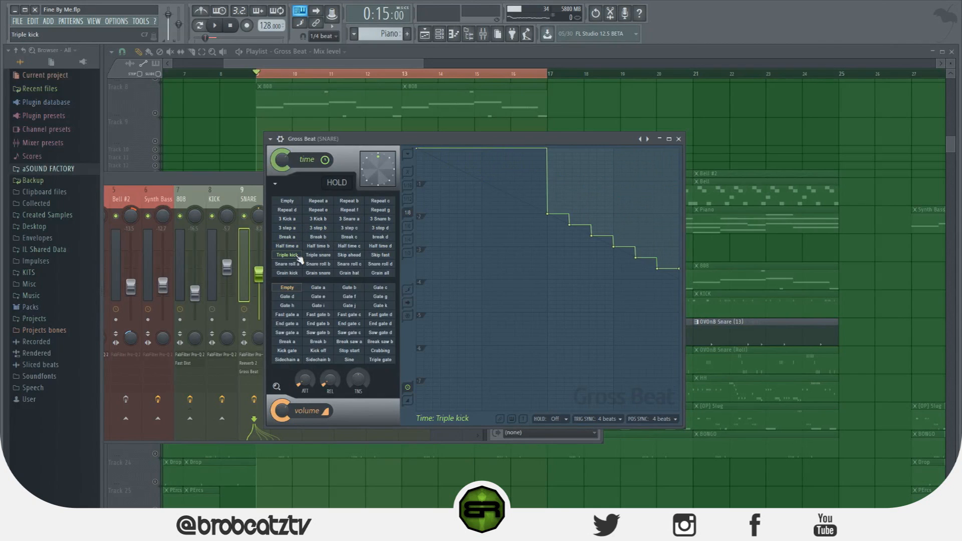
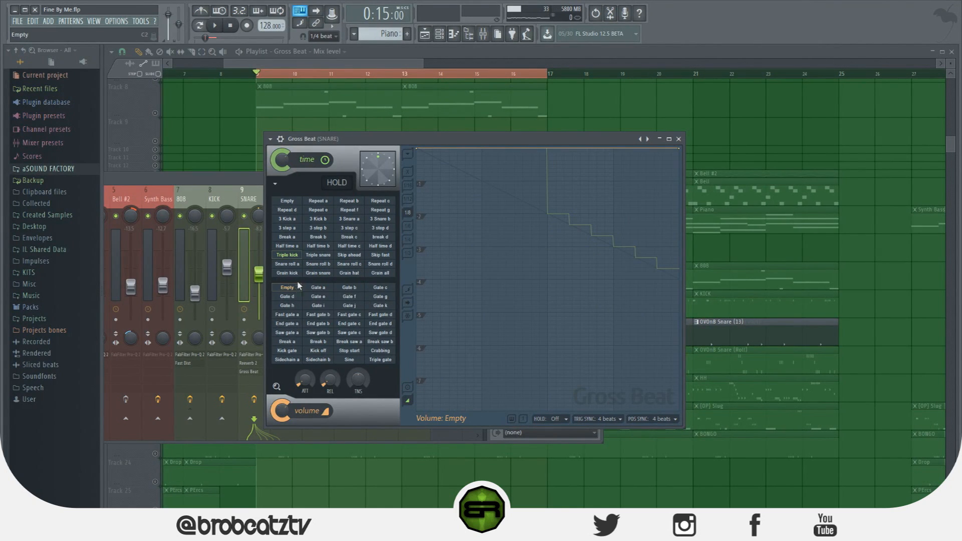
pyautogui.click(318, 296)
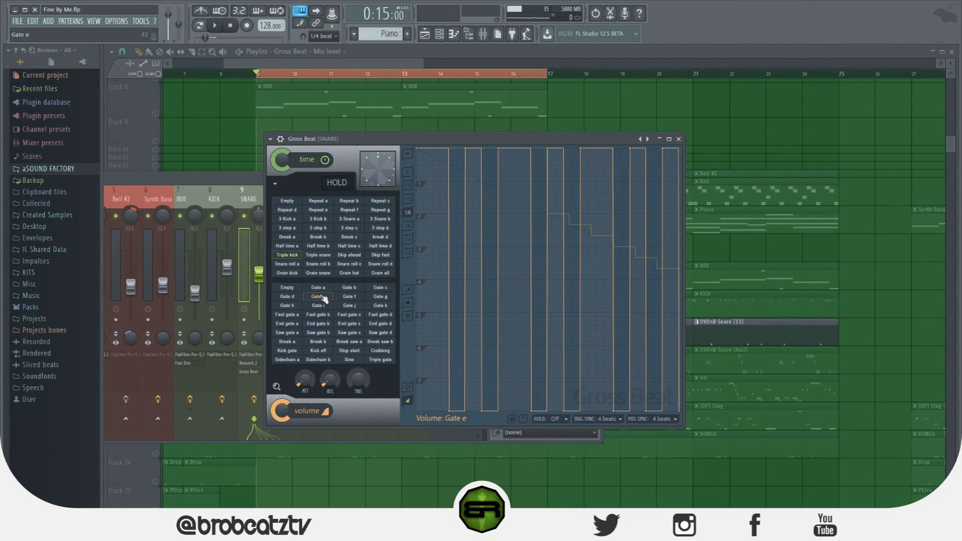
pyautogui.click(351, 298)
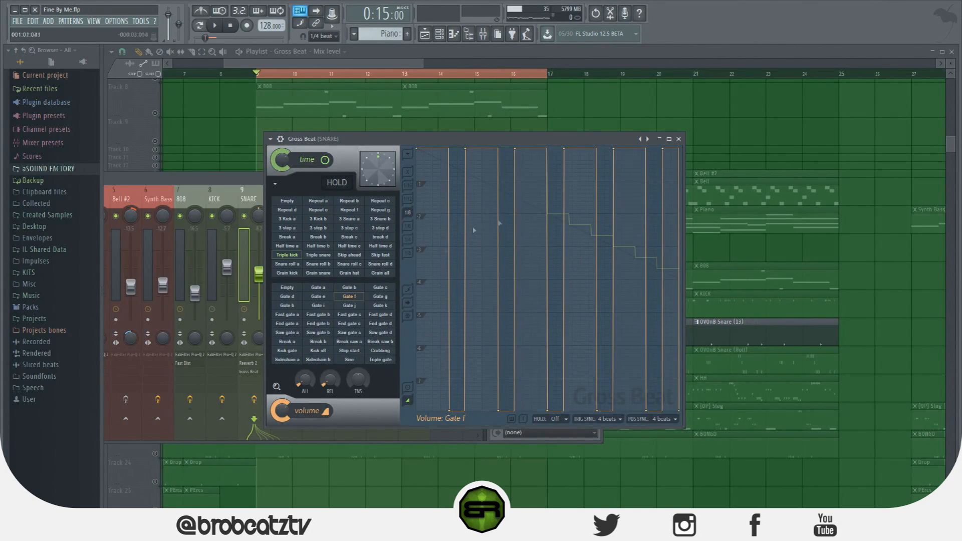
pyautogui.click(680, 139)
pyautogui.moveTo(401, 64); pyautogui.dragTo(425, 107)
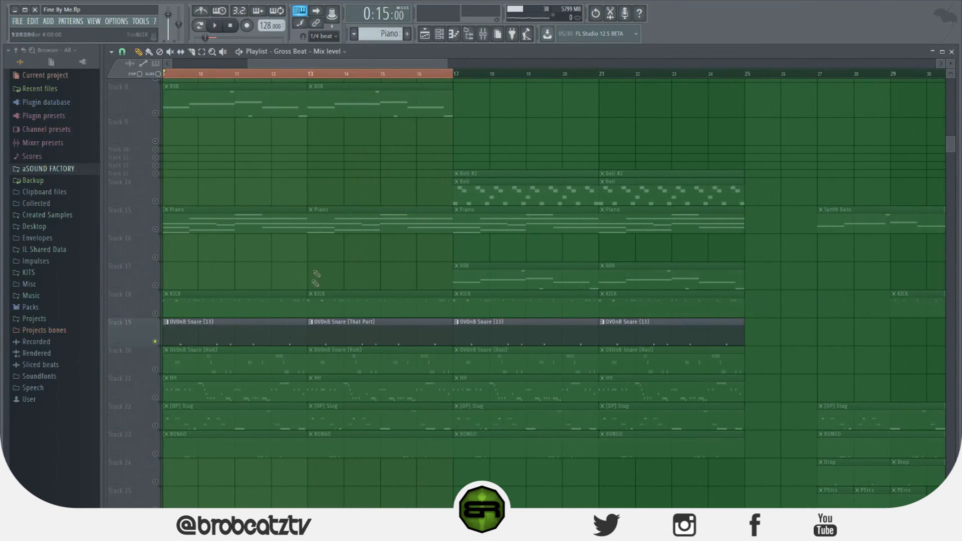
pyautogui.moveTo(307, 65); pyautogui.dragTo(205, 75)
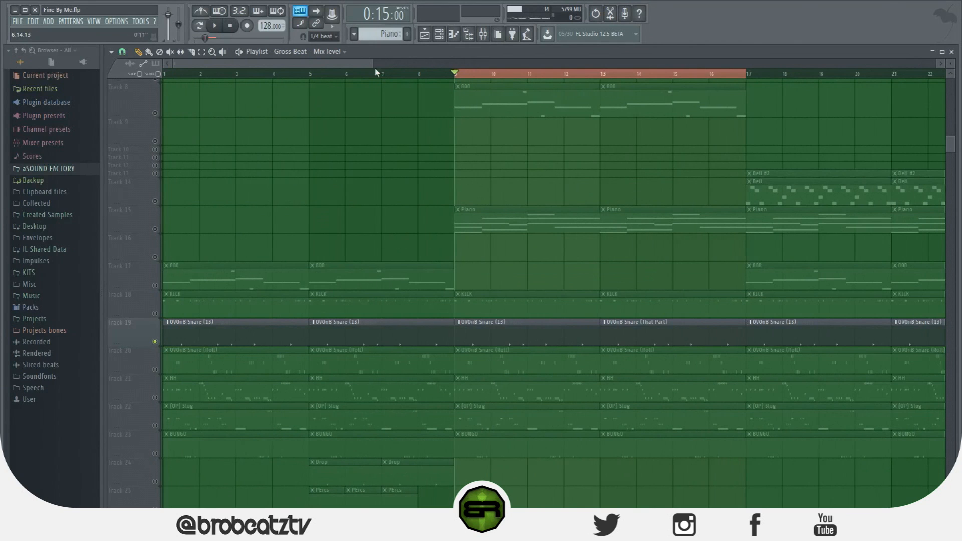
pyautogui.moveTo(372, 68); pyautogui.dragTo(410, 68)
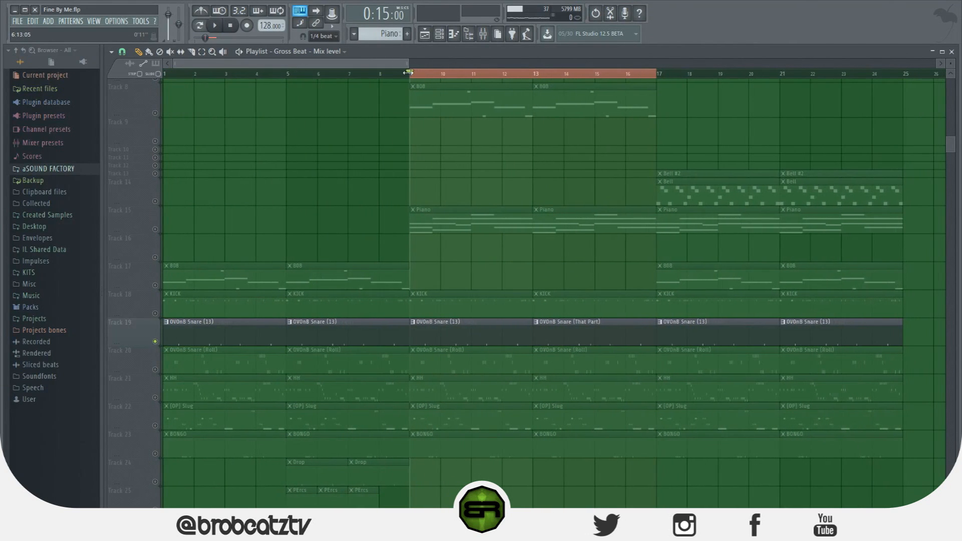
# - Reopen the snare's Gross Beat, load the preset that contains the 1/2 Speed time slot, and preview that slot on the snare
pyautogui.click(485, 34)
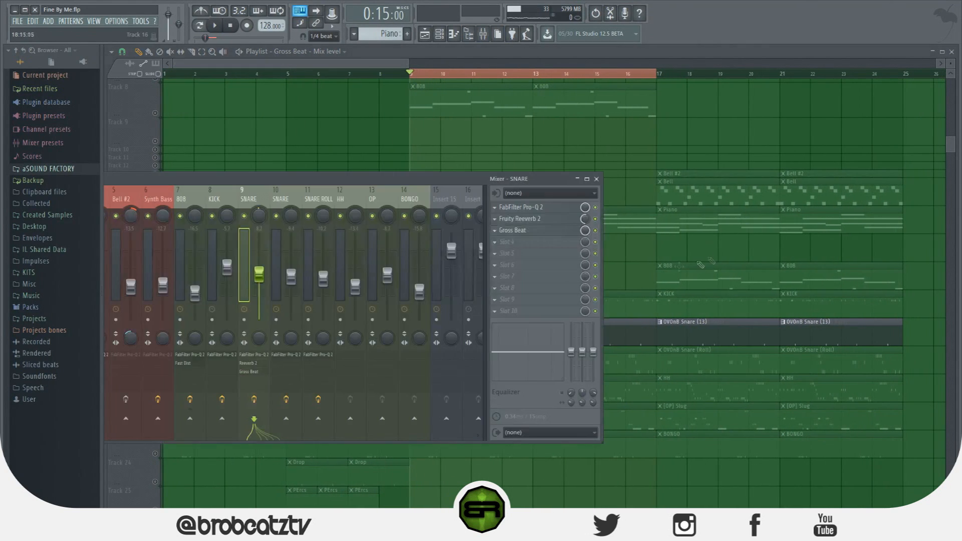
pyautogui.click(554, 232)
pyautogui.moveTo(596, 140); pyautogui.dragTo(707, 139)
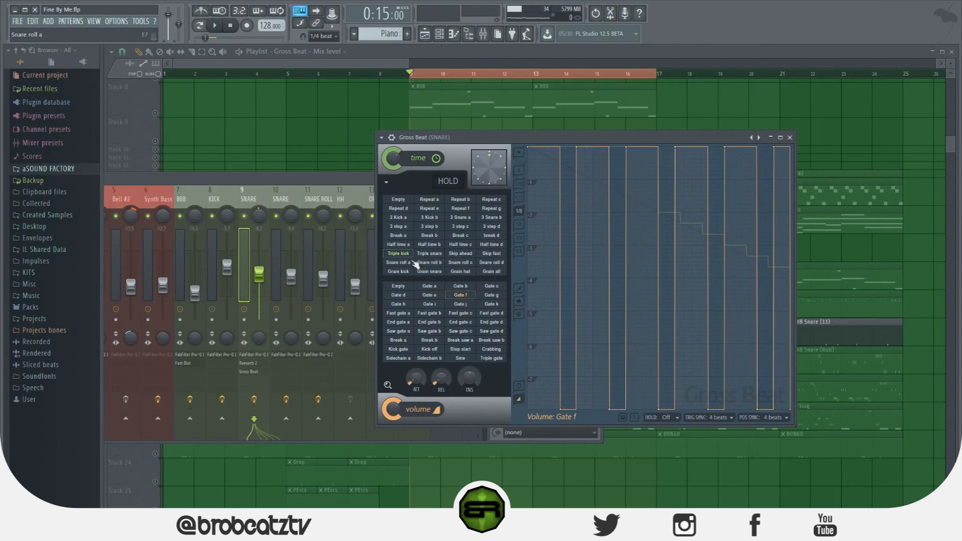
pyautogui.click(351, 184)
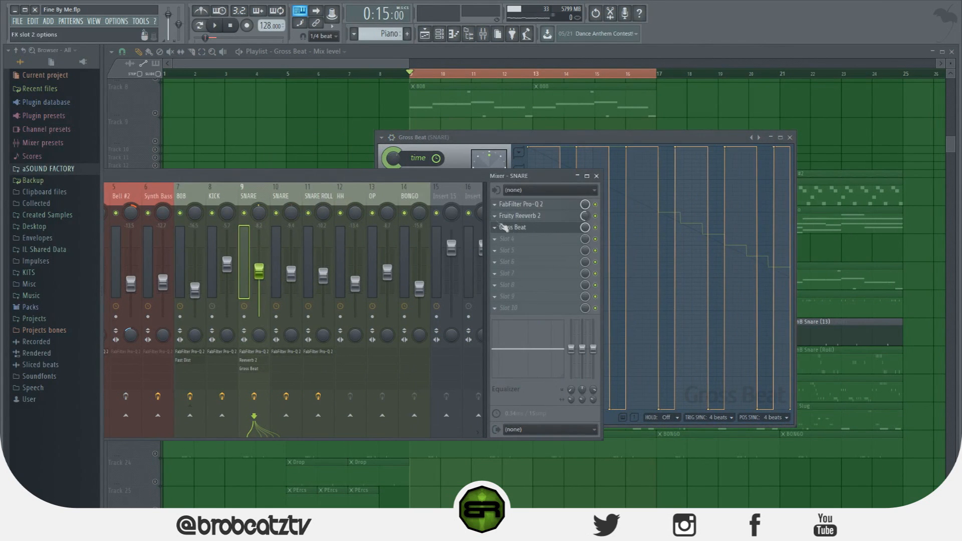
pyautogui.click(434, 152)
pyautogui.click(381, 137)
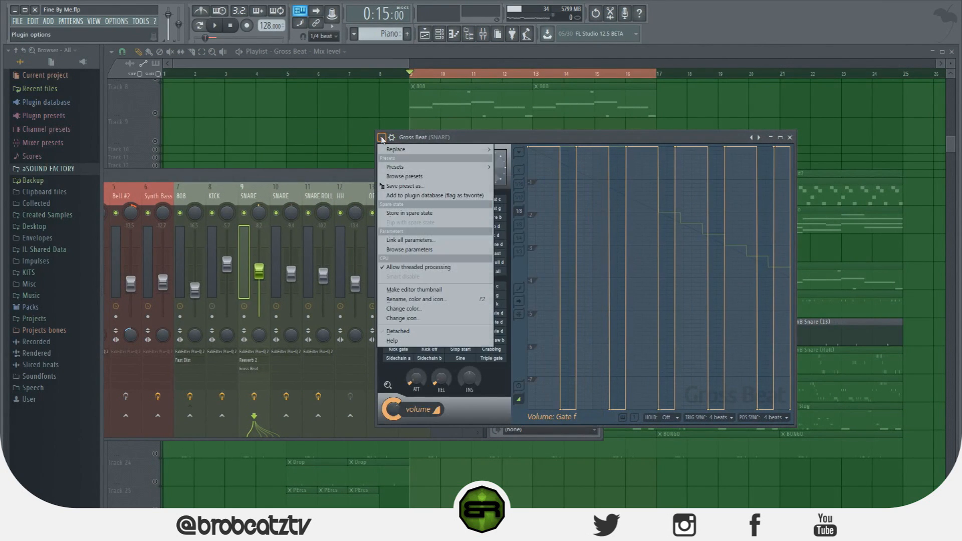
pyautogui.moveTo(432, 172)
pyautogui.click(530, 215)
pyautogui.click(468, 268)
pyautogui.press('space')
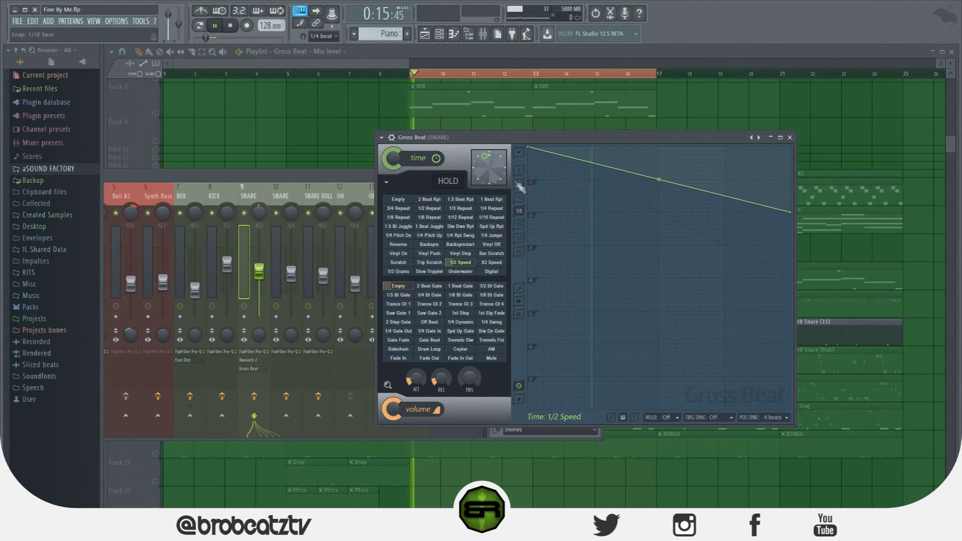
pyautogui.moveTo(490, 138); pyautogui.dragTo(518, 119)
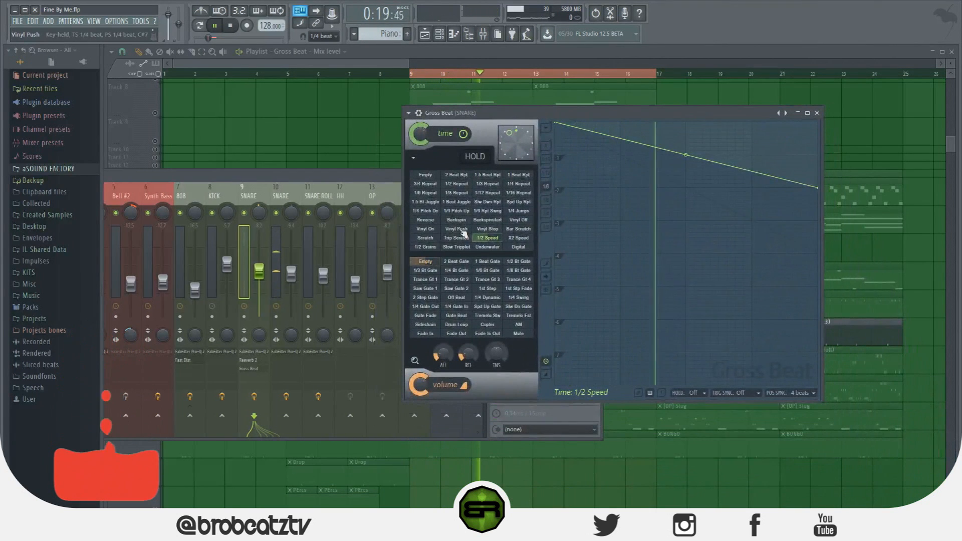
pyautogui.press('space')
# - Select the second SNARE mixer track, number 10, and play the soloed snare to check its signal
pyautogui.click(284, 194)
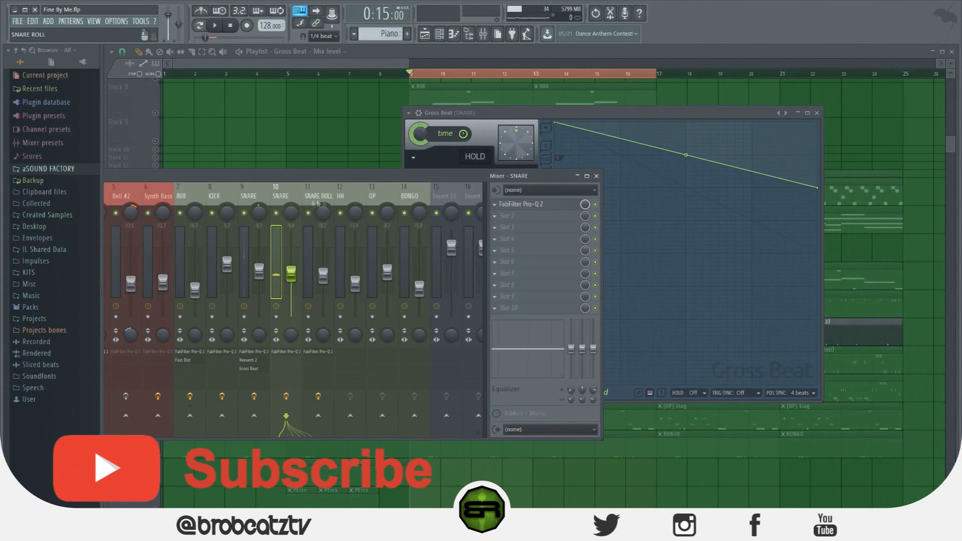
pyautogui.press('space')
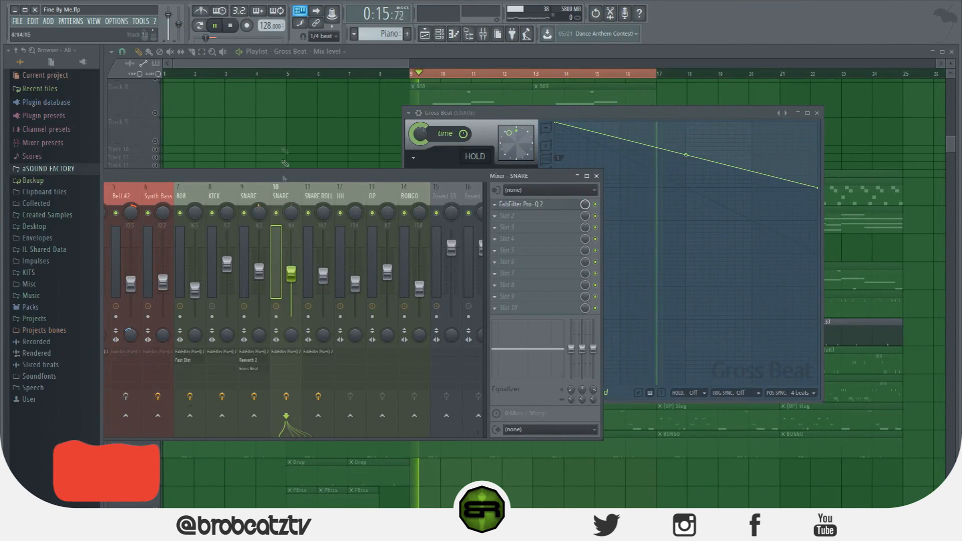
pyautogui.press('F12')
pyautogui.press('space')
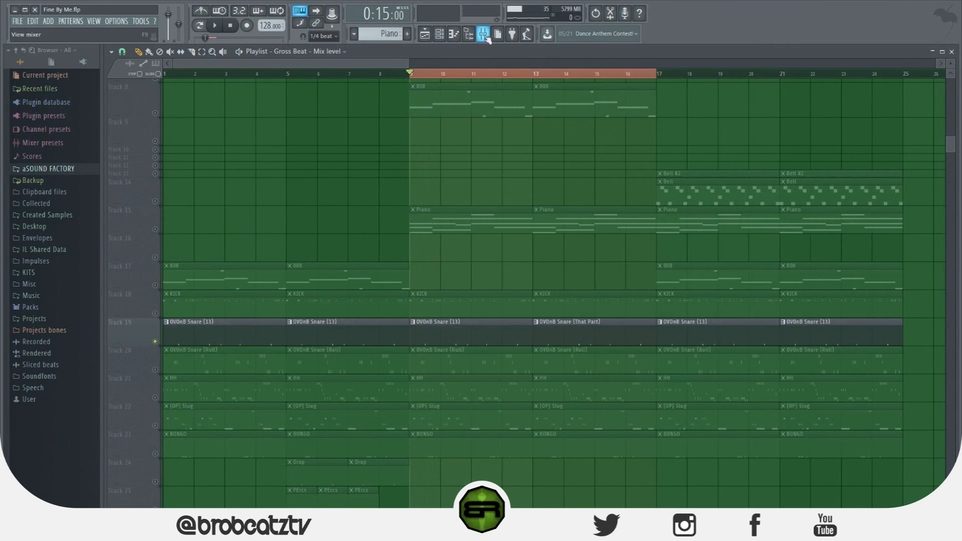
pyautogui.press('F9')
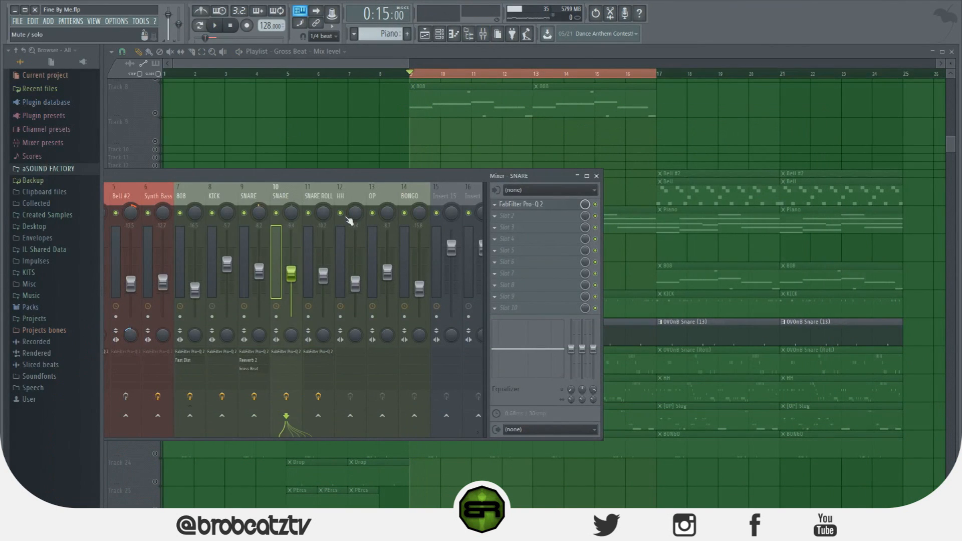
# - Replace the bar 9 snare clip on Track 19 with OVOnB Snare (That Part), and select SNARE mixer track 9 during playback
pyautogui.click(440, 35)
pyautogui.click(442, 36)
pyautogui.click(645, 334)
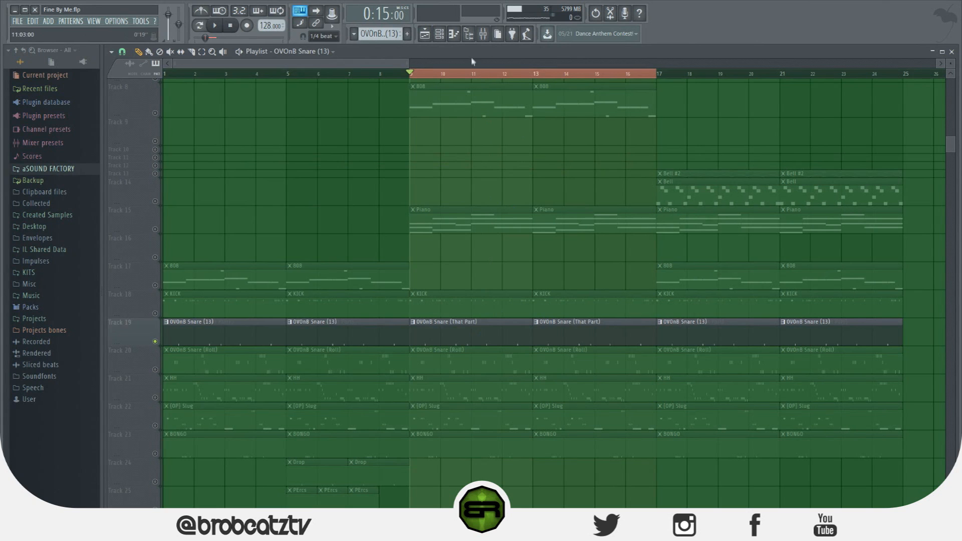
pyautogui.click(480, 41)
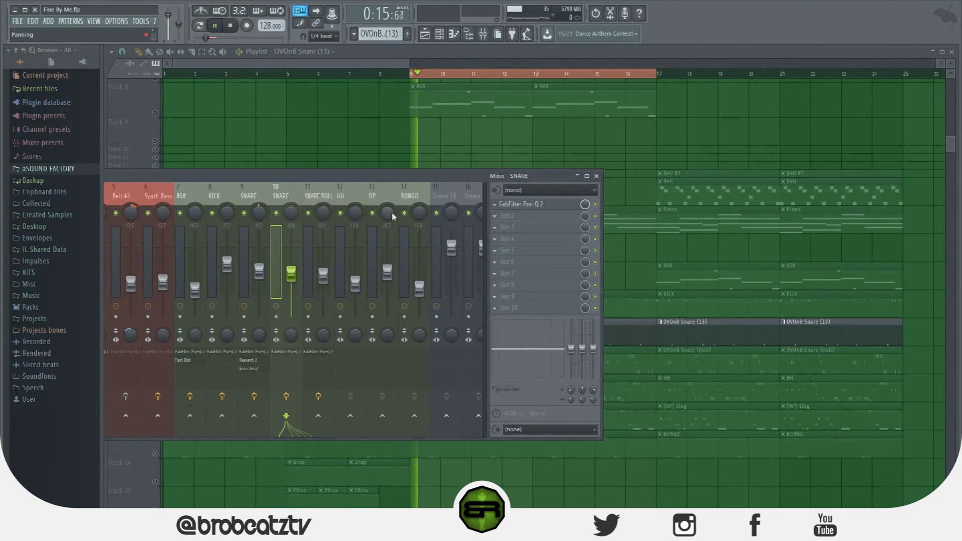
pyautogui.click(252, 197)
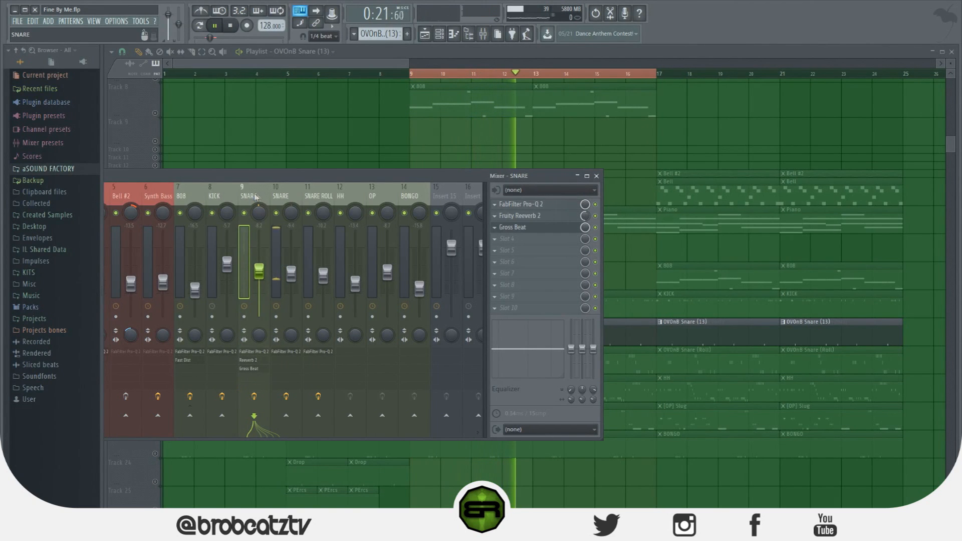
# - Reopen Gross Beat on SNARE mixer track 9, select the Reverse time slot, and preview it on the snare
pyautogui.click(516, 227)
pyautogui.press('space')
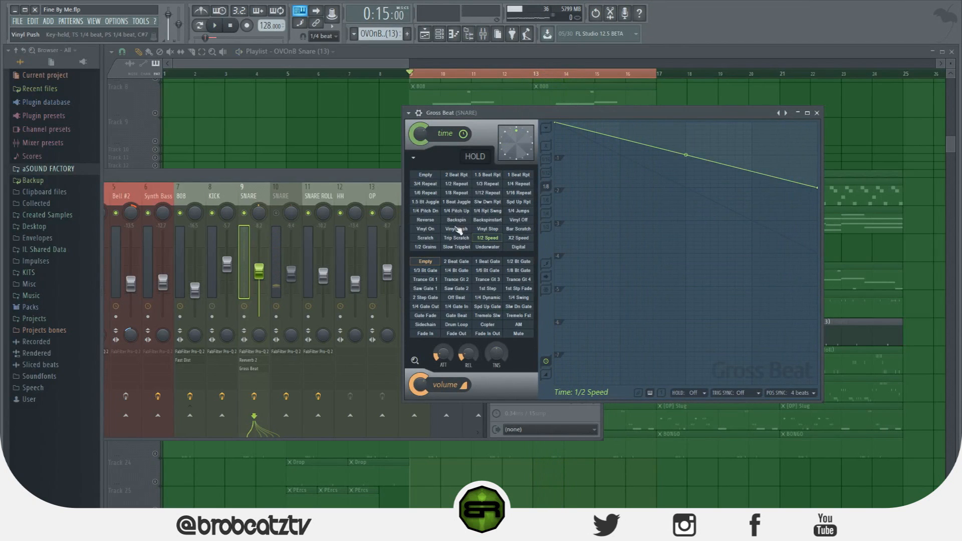
pyautogui.click(430, 221)
pyautogui.press('space')
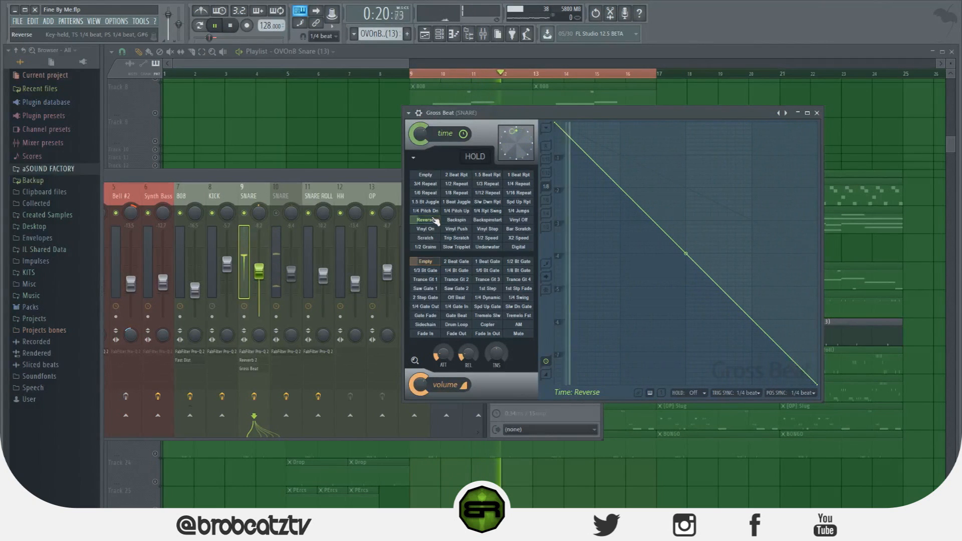
pyautogui.click(294, 218)
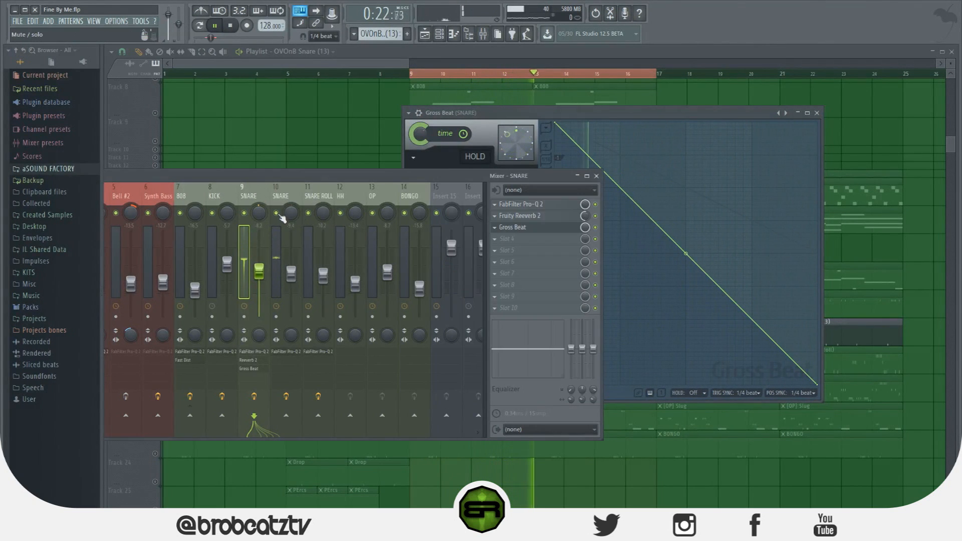
# - Unmute the Piano, KICK, Track 8 808 and Track 2 Samplet playlist tracks to hear the snare in context
pyautogui.press('F12')
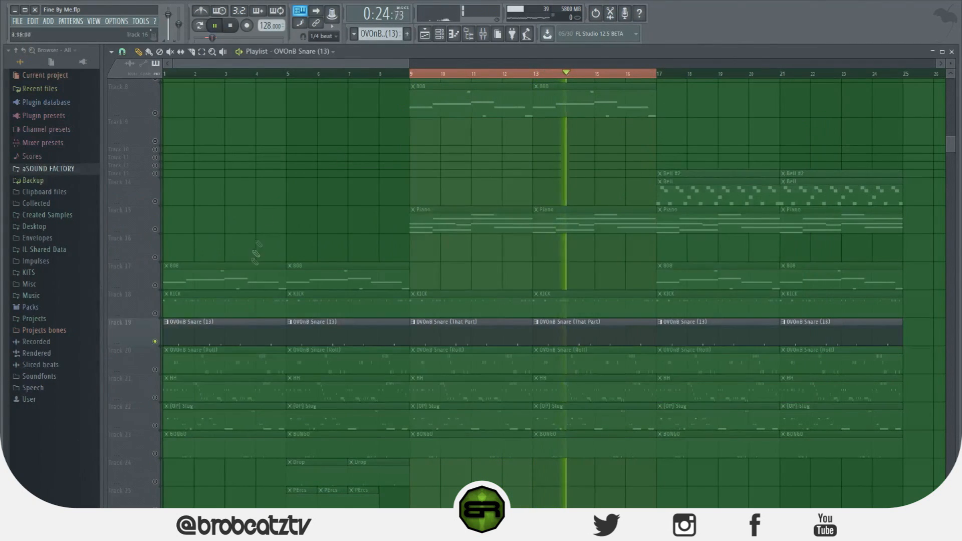
pyautogui.click(155, 228)
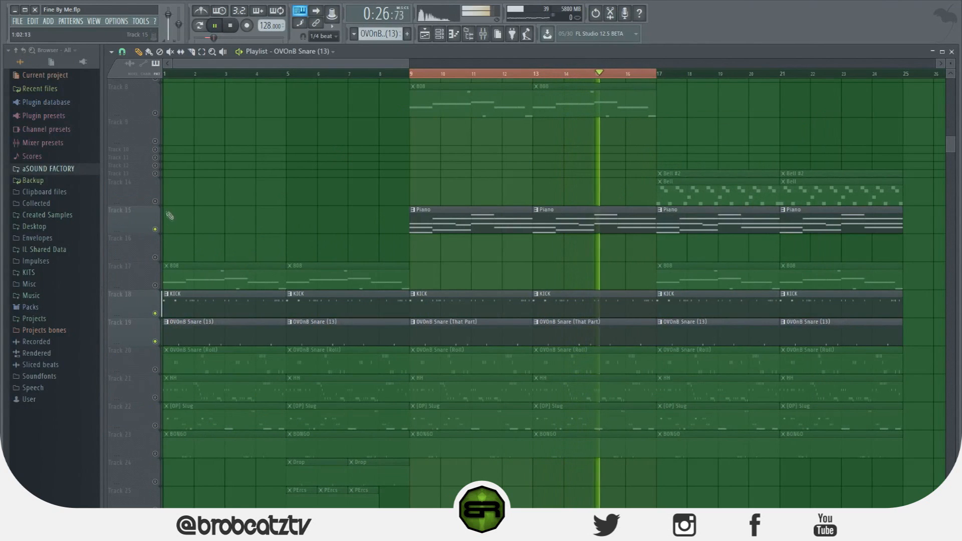
pyautogui.click(155, 113)
pyautogui.scroll(4, 175, 175)
pyautogui.scroll(3, 174, 175)
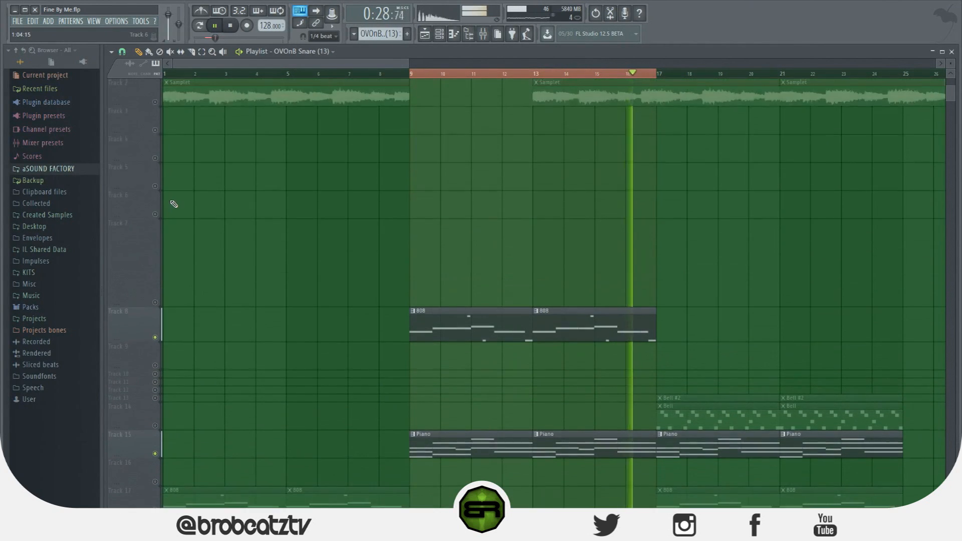
pyautogui.click(154, 130)
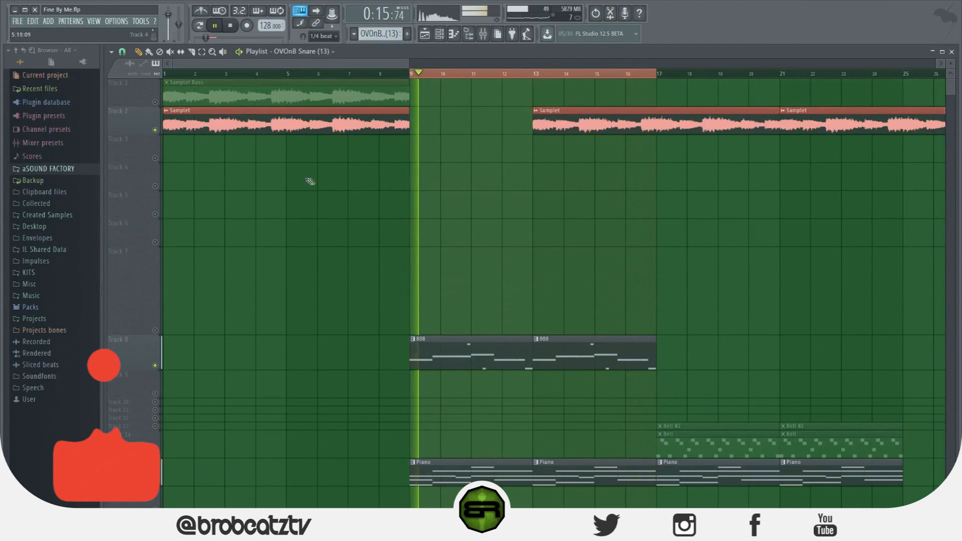
pyautogui.scroll(-10, 318, 182)
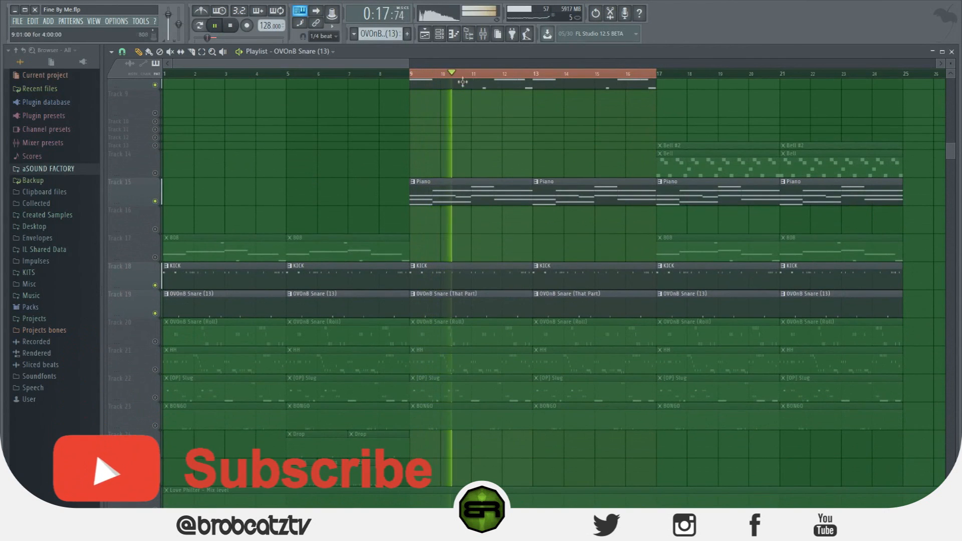
# - Stop playback and load the preset containing the Half time a time slot into the snare's Gross Beat
pyautogui.press('F9')
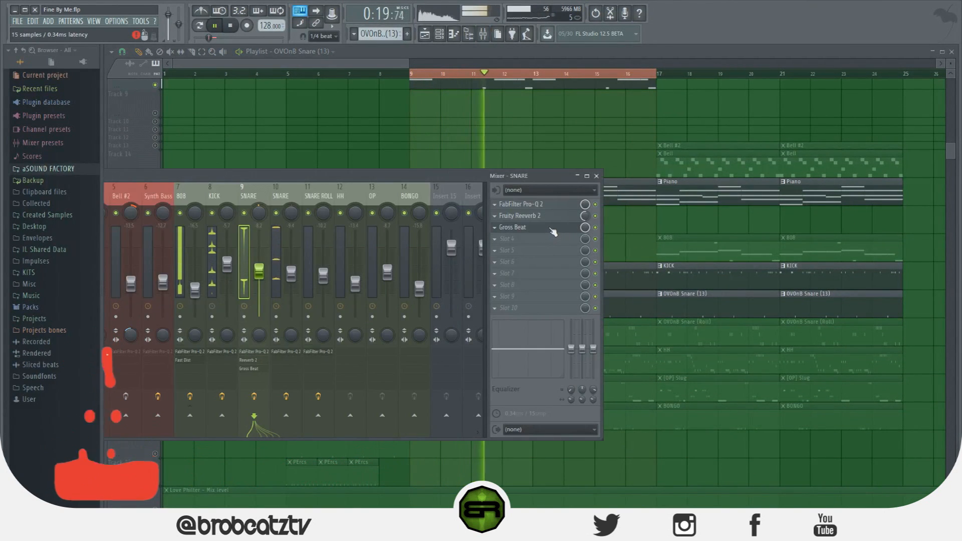
pyautogui.press('space')
pyautogui.click(551, 229)
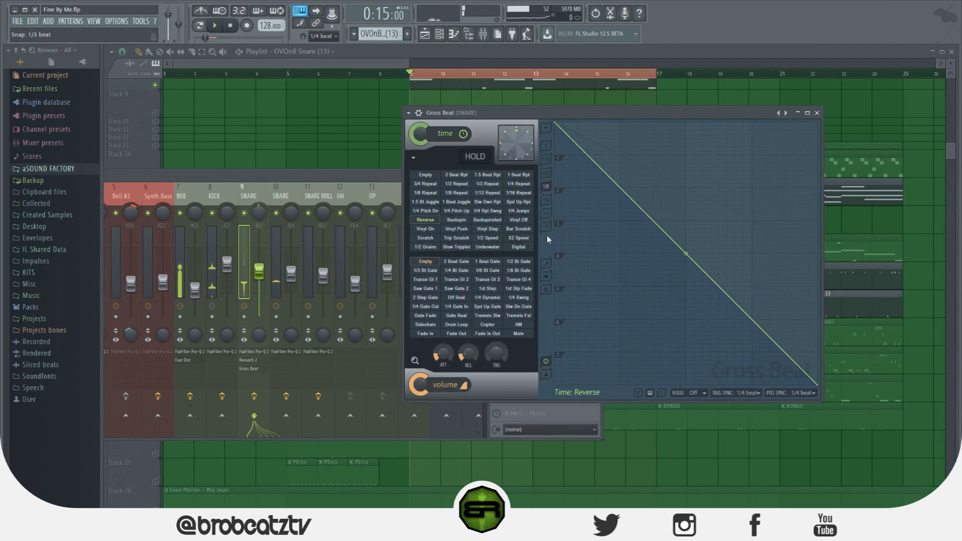
pyautogui.click(465, 231)
pyautogui.click(485, 215)
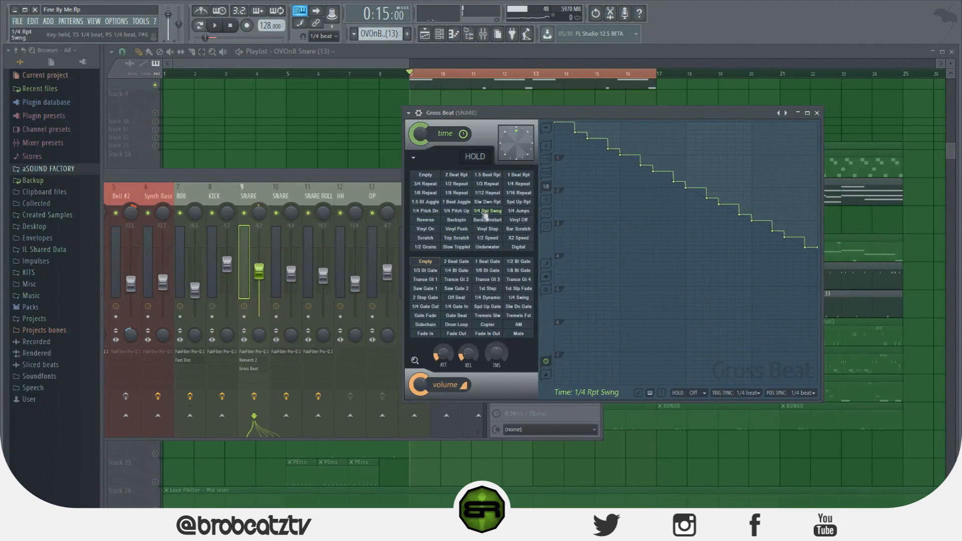
pyautogui.click(410, 114)
pyautogui.moveTo(494, 142)
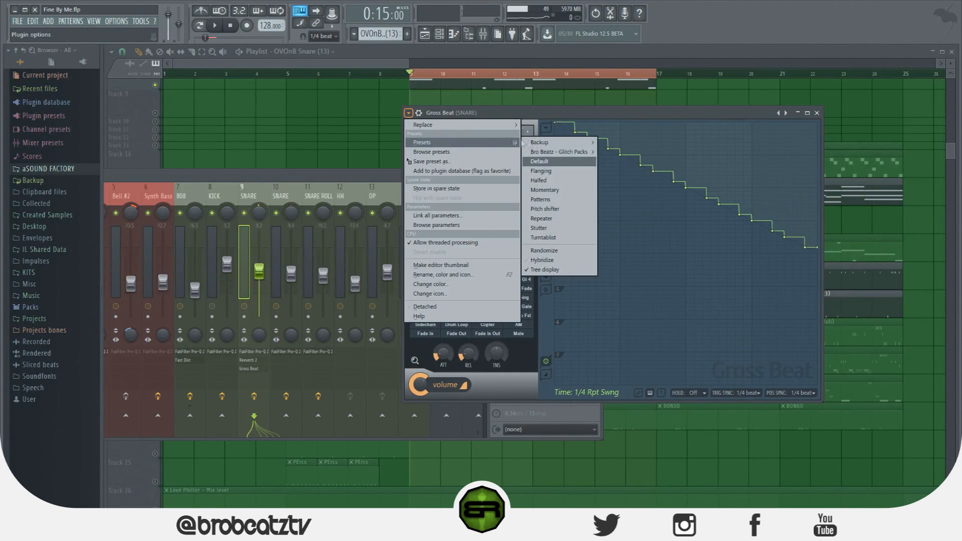
pyautogui.click(565, 221)
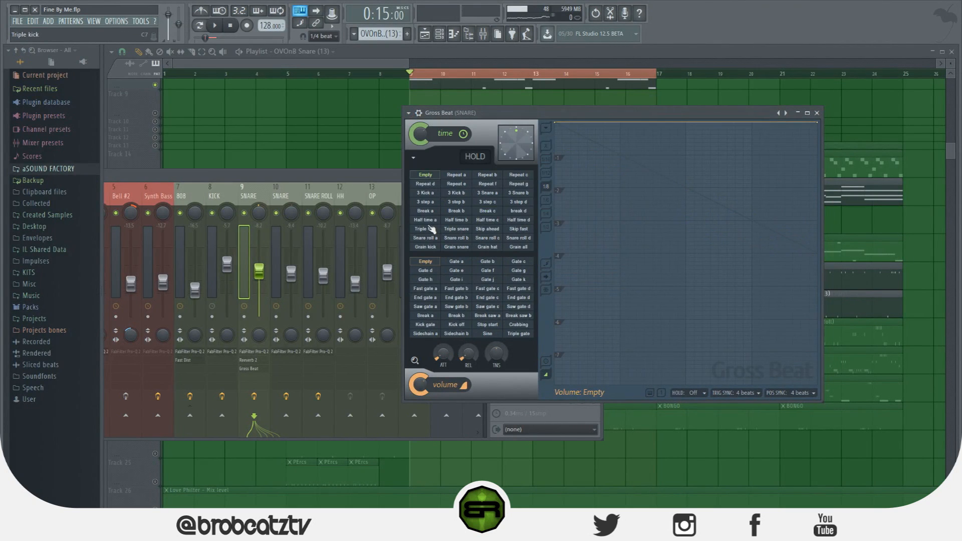
# - Preview the Half time a time slot during playback and switch to Snare roll b
pyautogui.click(433, 221)
pyautogui.press('space')
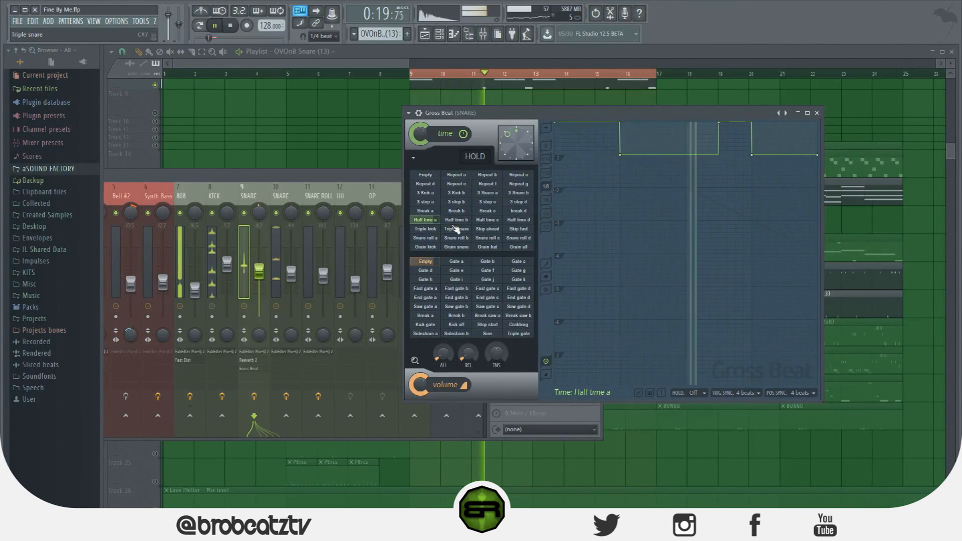
pyautogui.click(462, 239)
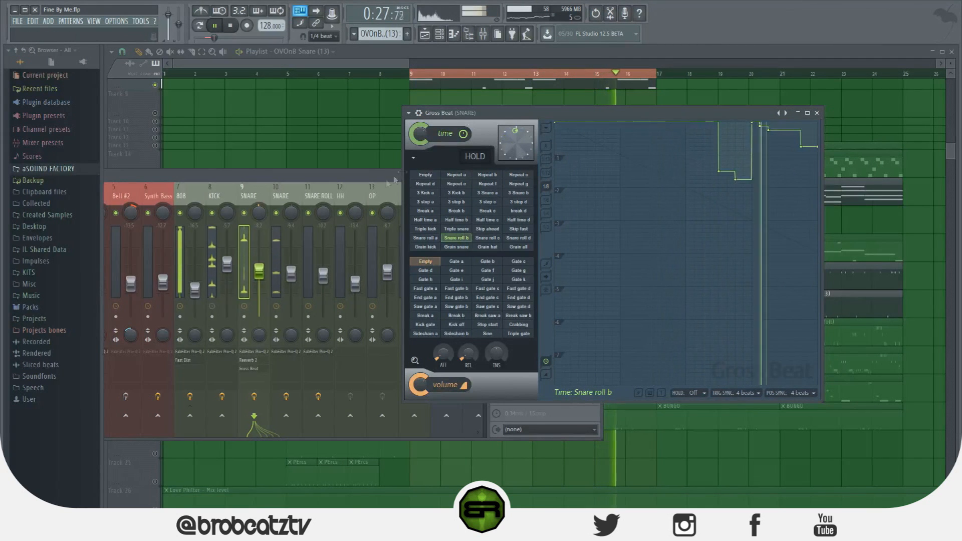
# - Move the mixer to expose all its tracks, select the Samplet track, and stop playback
pyautogui.click(368, 178)
pyautogui.moveTo(368, 177); pyautogui.dragTo(652, 190)
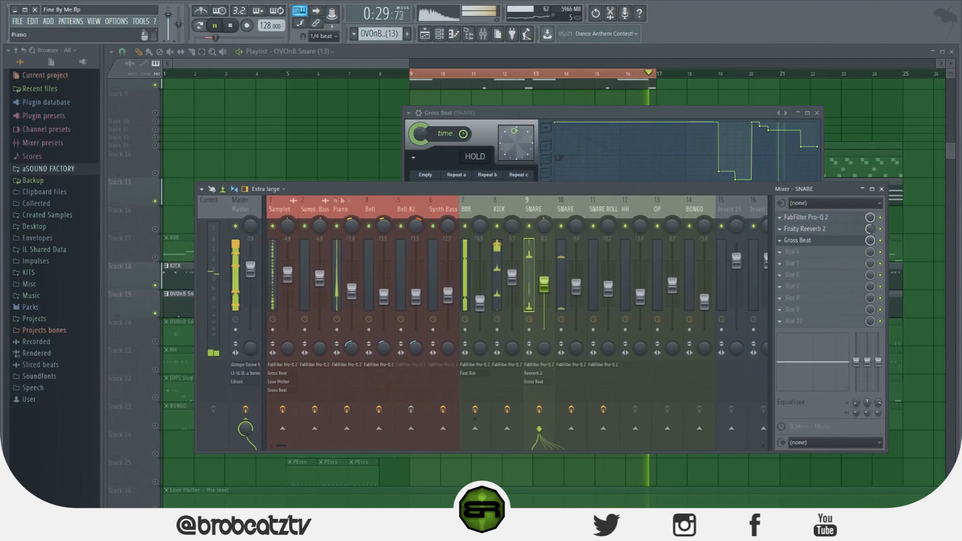
pyautogui.click(278, 200)
pyautogui.press('space')
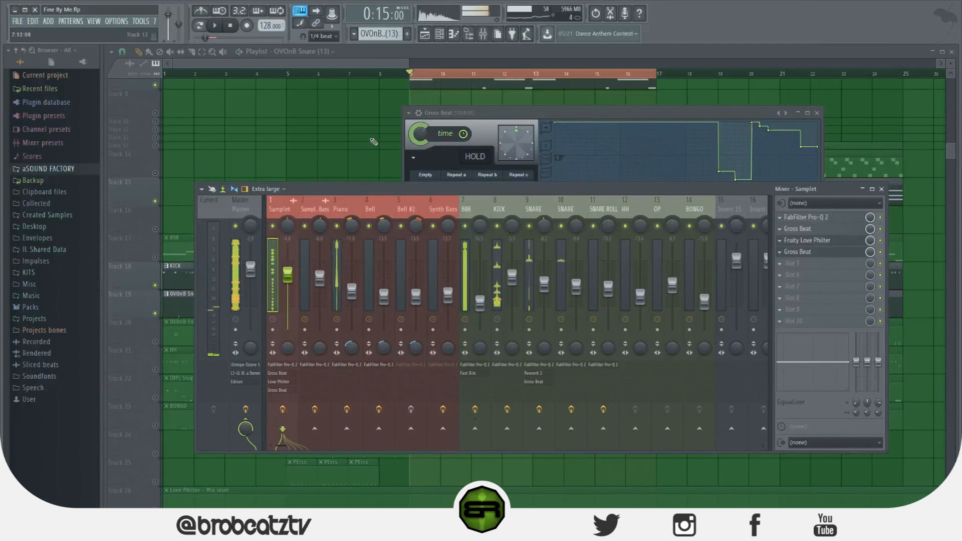
pyautogui.click(378, 63)
# - Select the HH pattern and add Gross Beat to the first effect slot of HH mixer track 12
pyautogui.scroll(5, 448, 150)
pyautogui.scroll(-4, 456, 161)
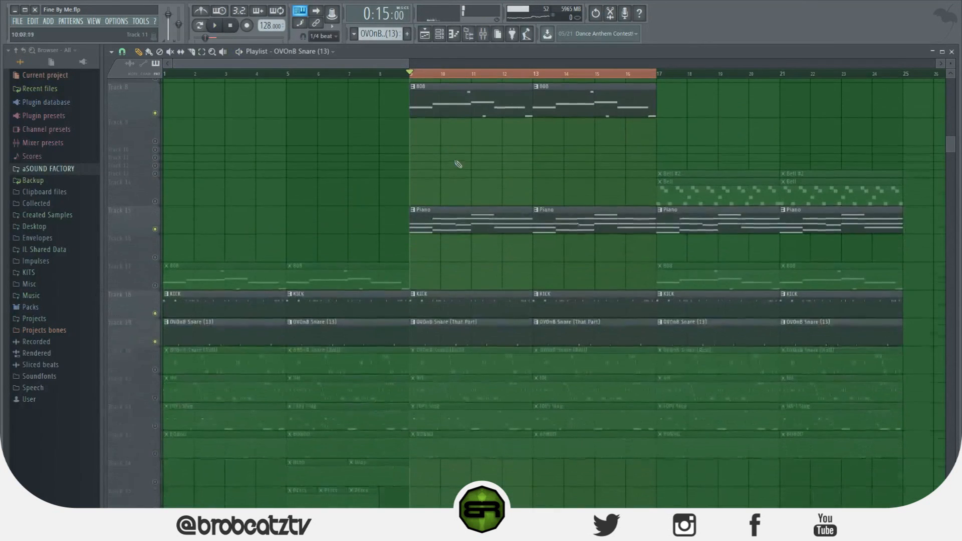
pyautogui.scroll(-3, 459, 165)
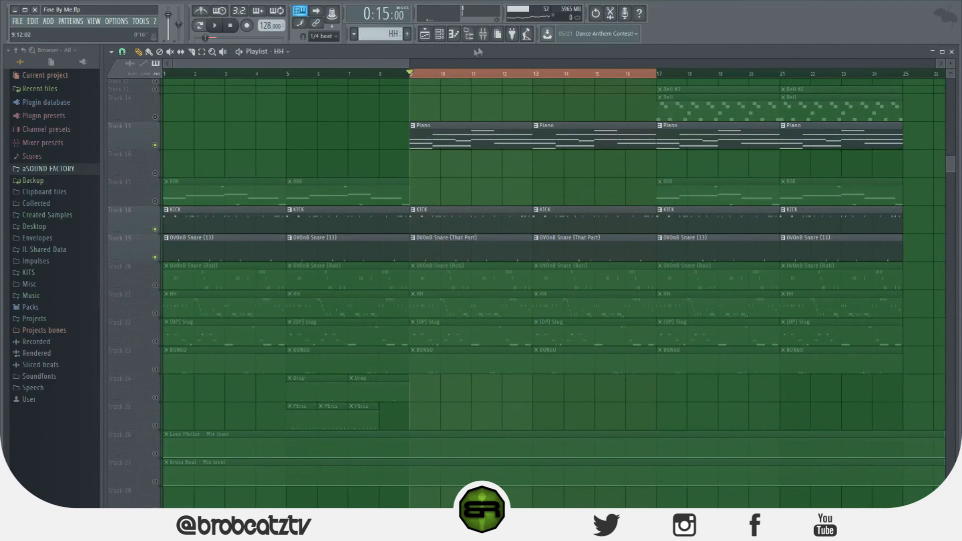
pyautogui.click(482, 33)
pyautogui.click(632, 202)
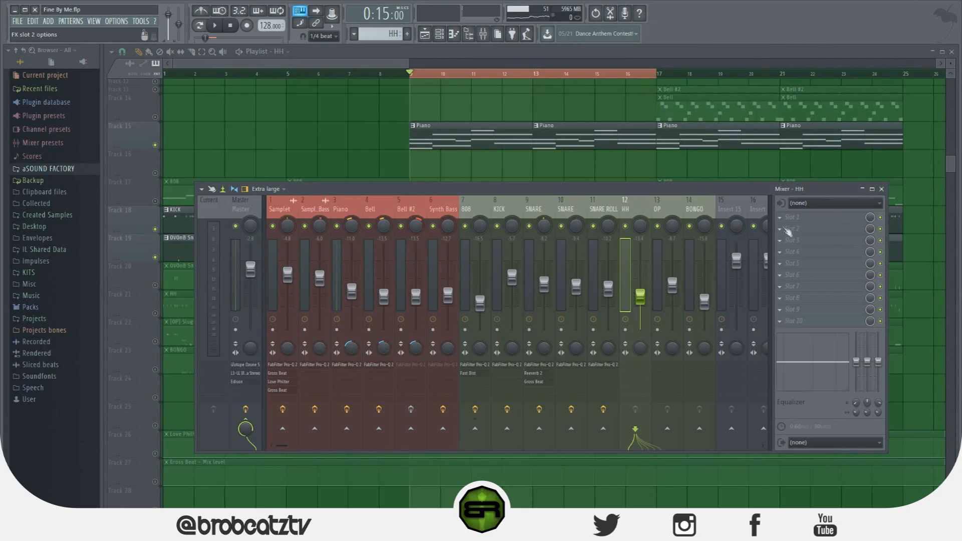
pyautogui.click(791, 217)
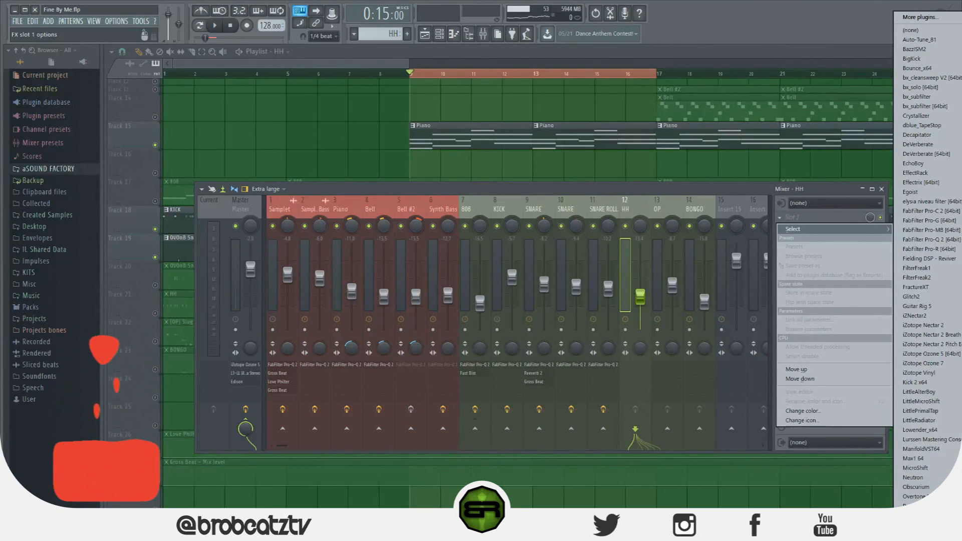
pyautogui.click(959, 250)
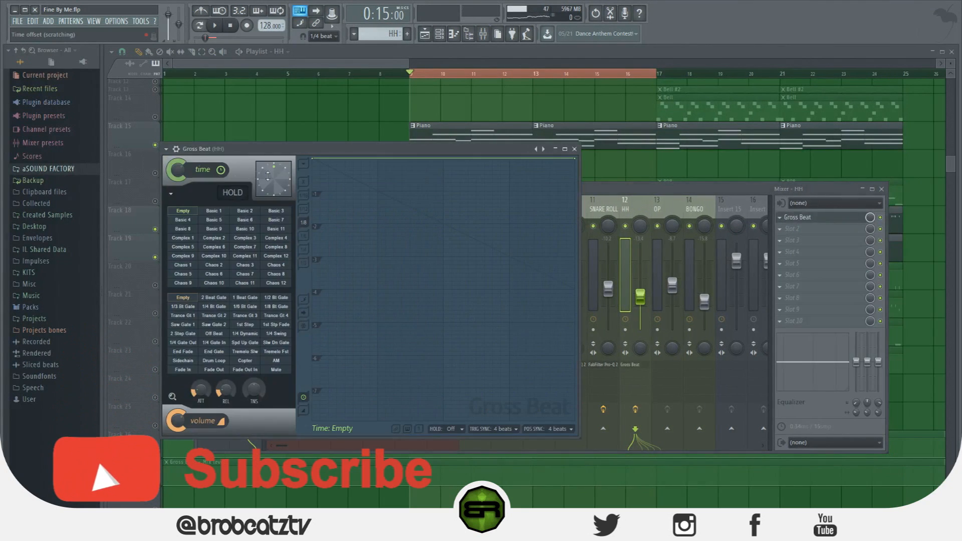
# - Load the Momentary preset in the hi-hat's Gross Beat and choose a time slot
pyautogui.click(166, 148)
pyautogui.moveTo(229, 179)
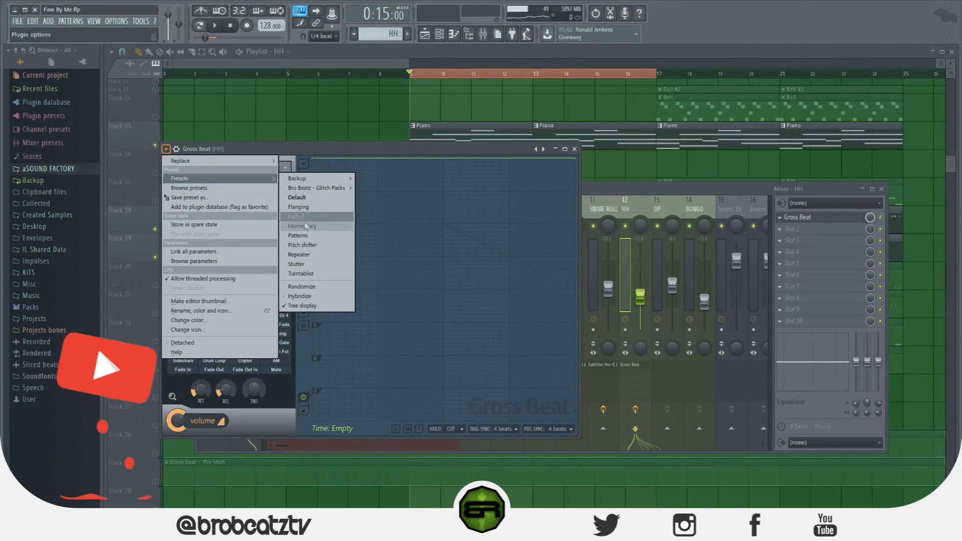
pyautogui.click(305, 225)
pyautogui.click(252, 279)
# - Solo the HH track, Track 21, in the playlist and play it briefly to check the sound
pyautogui.press('F12')
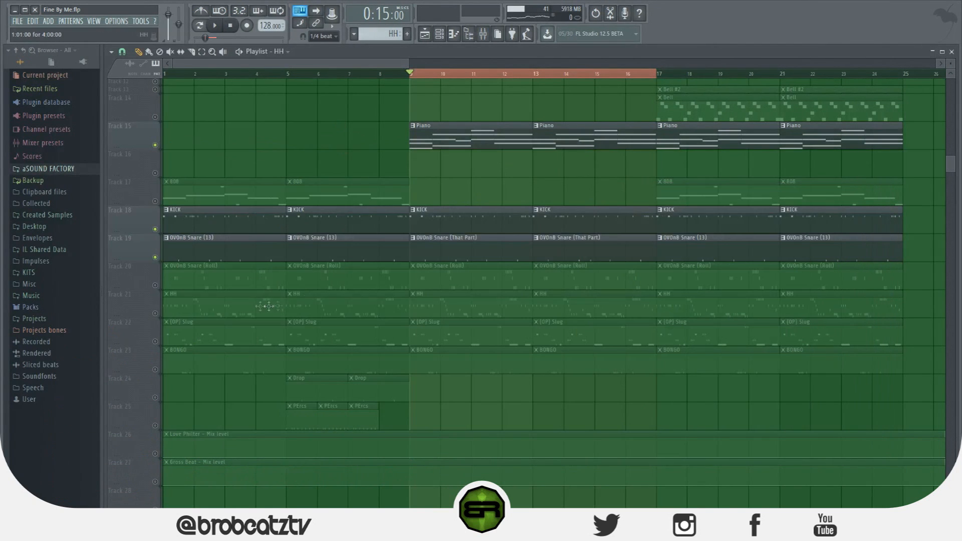
pyautogui.click(163, 315)
pyautogui.press('space')
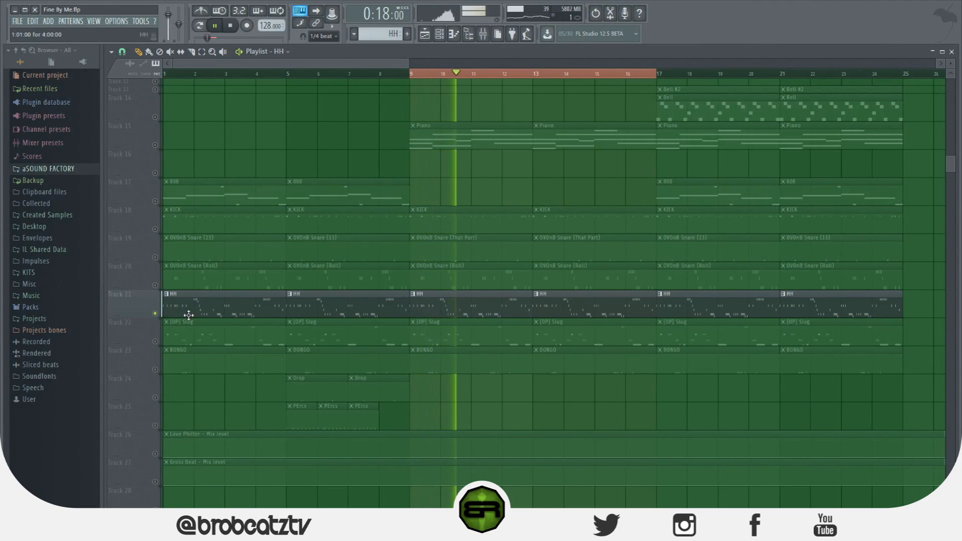
pyautogui.press('space')
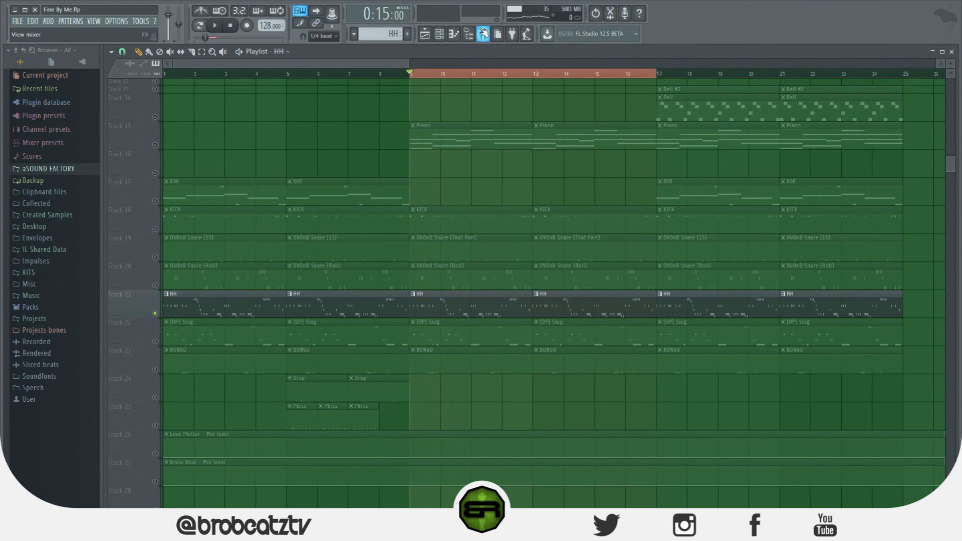
# - Remove Gross Beat from the first effect slot of HH mixer track 12 and close the mixer
pyautogui.click(483, 34)
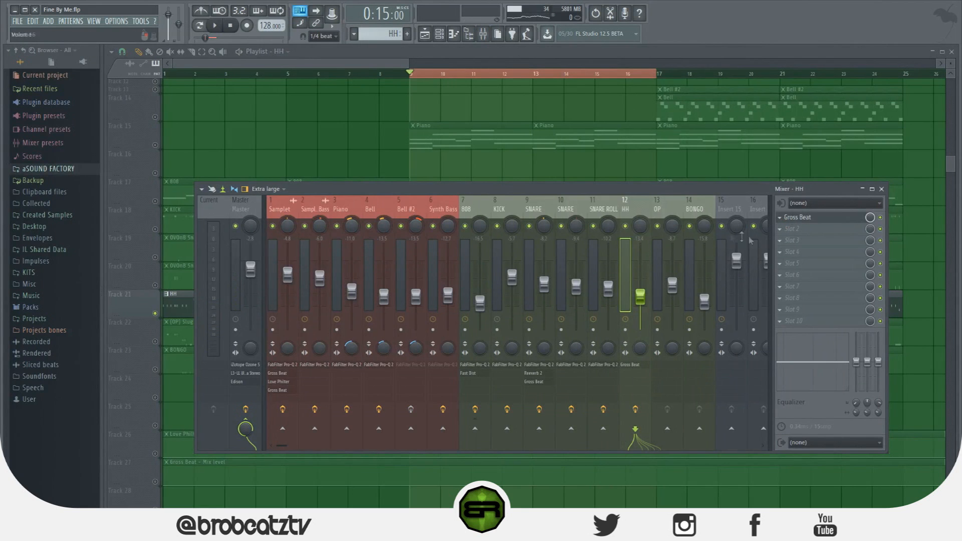
pyautogui.click(780, 219)
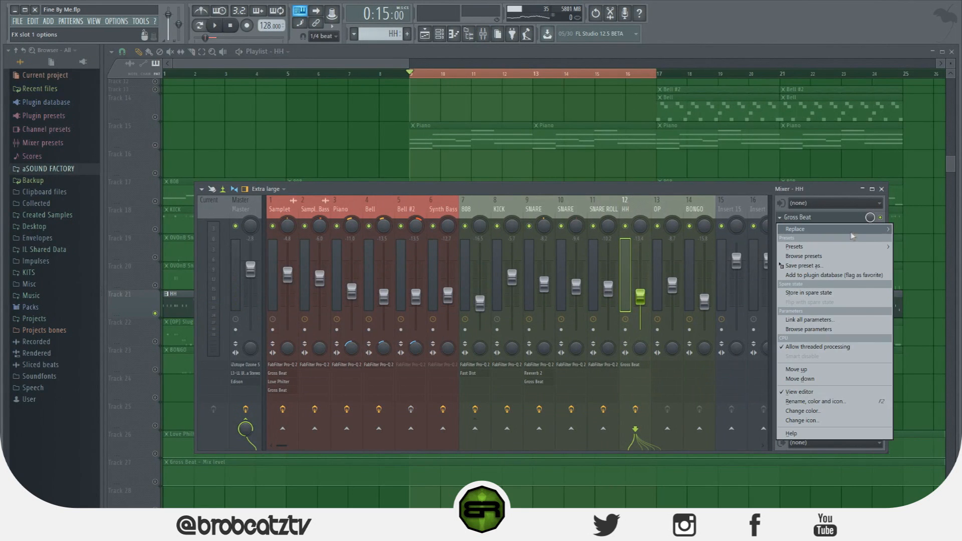
pyautogui.moveTo(850, 232)
pyautogui.click(902, 32)
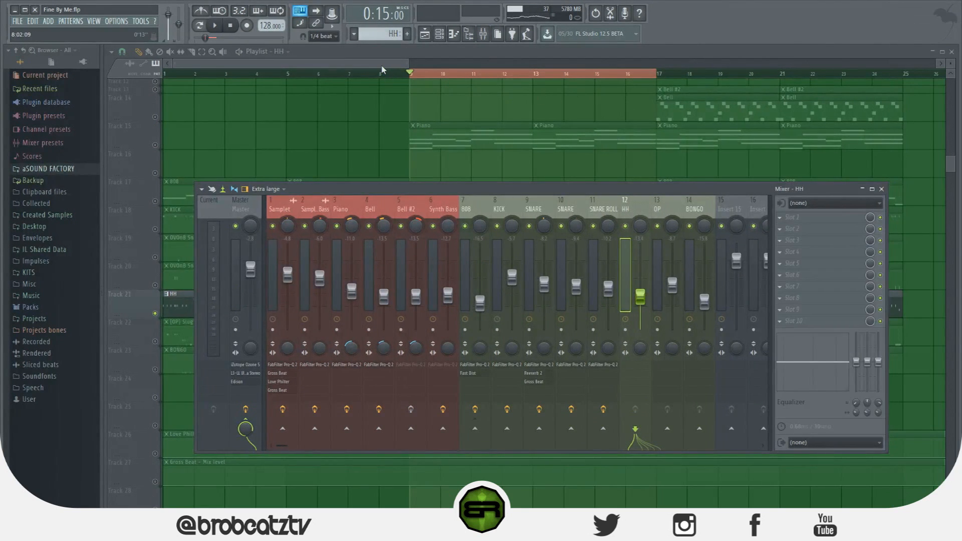
pyautogui.press('F9')
# - Examine the full song arrangement in the playlist and take a brief look at the mixer
pyautogui.scroll(3, 402, 116)
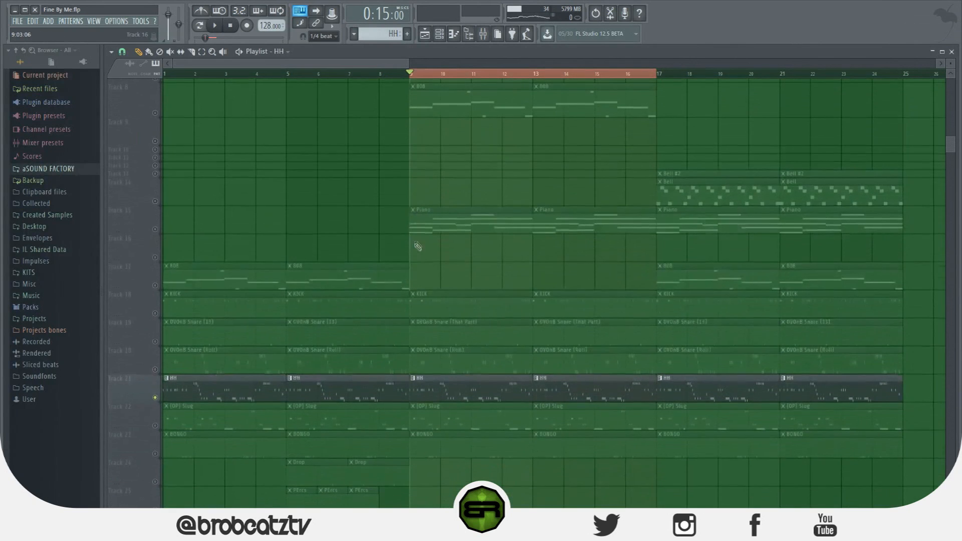
pyautogui.moveTo(406, 63); pyautogui.dragTo(935, 64)
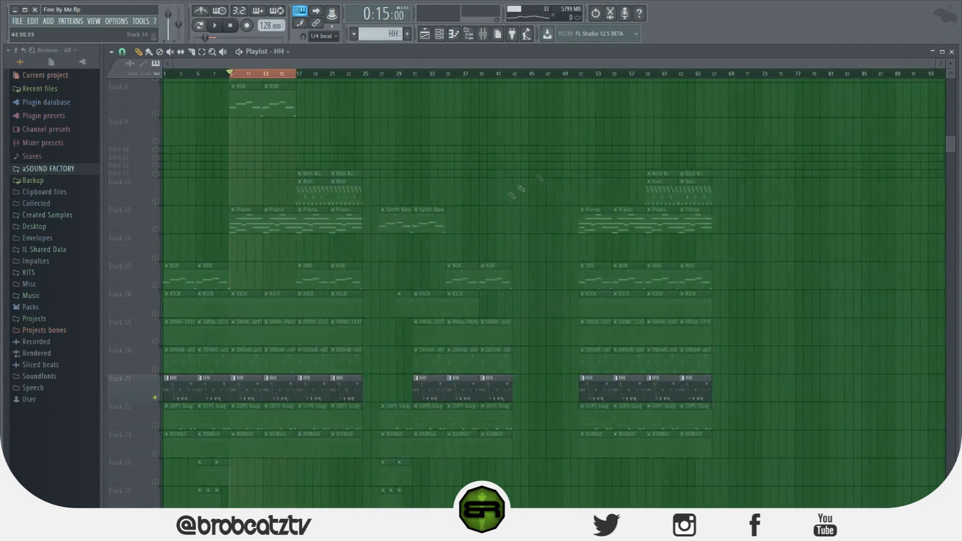
pyautogui.scroll(9, 485, 225)
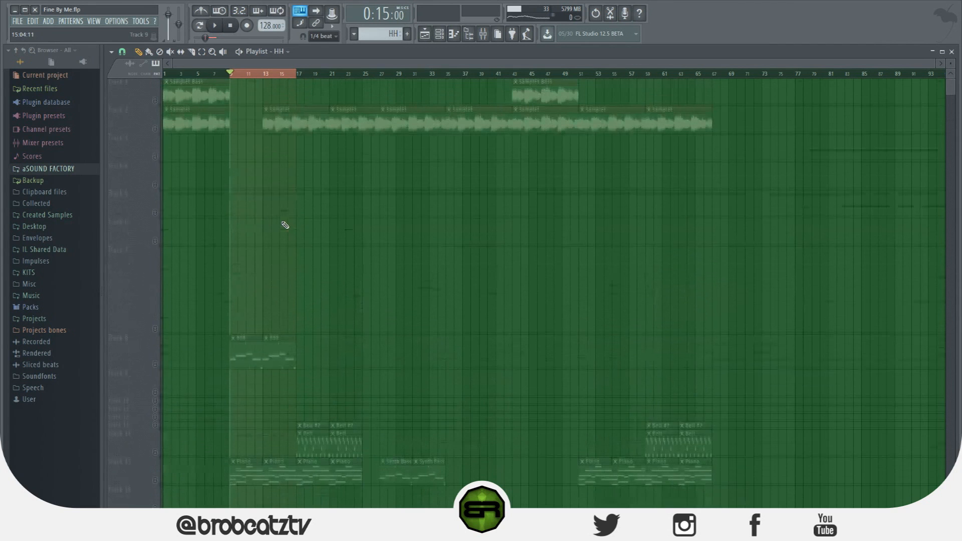
pyautogui.click(489, 35)
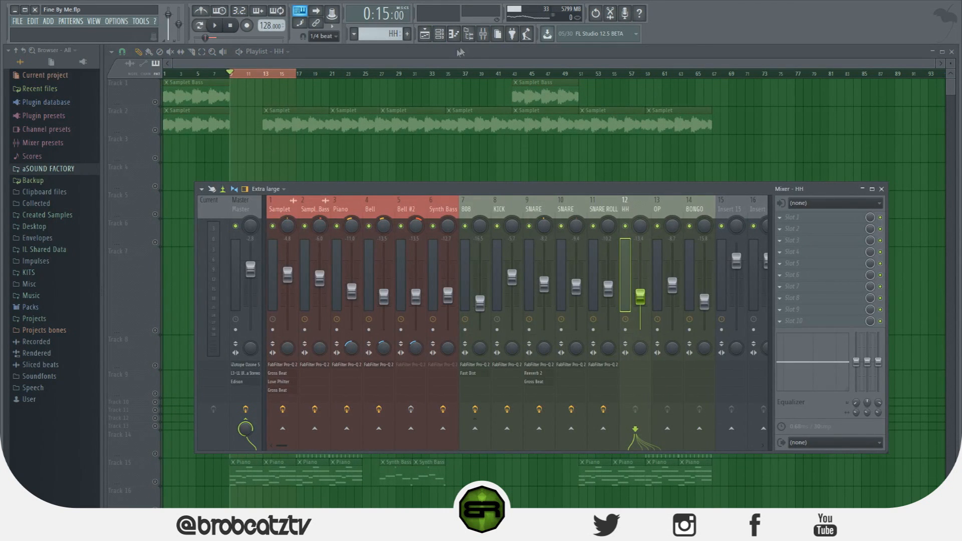
pyautogui.press('F9')
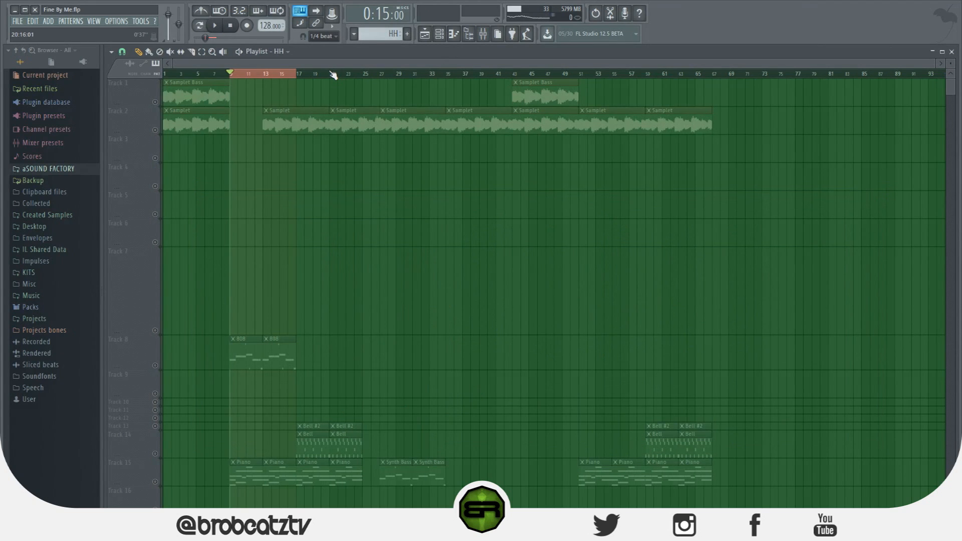